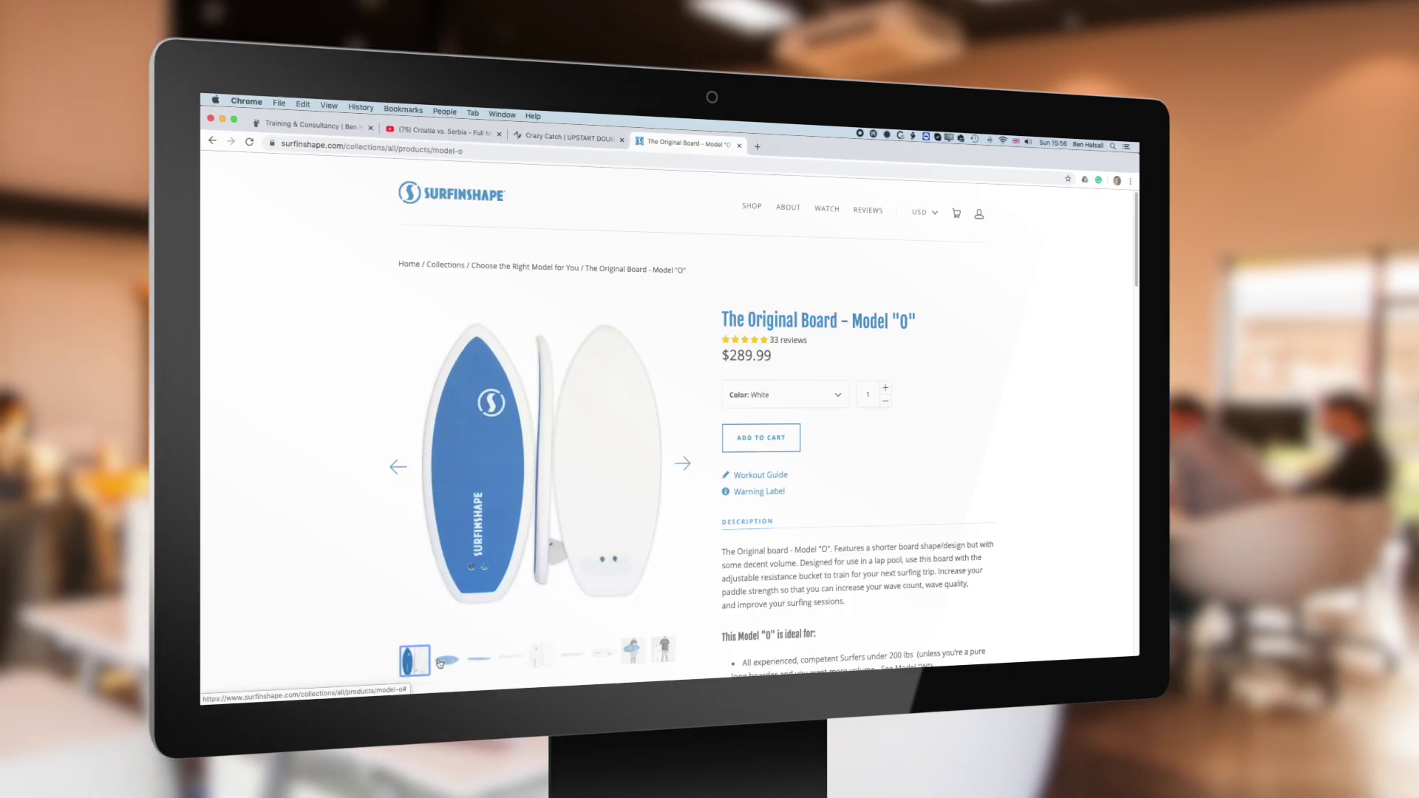
pyautogui.click(439, 663)
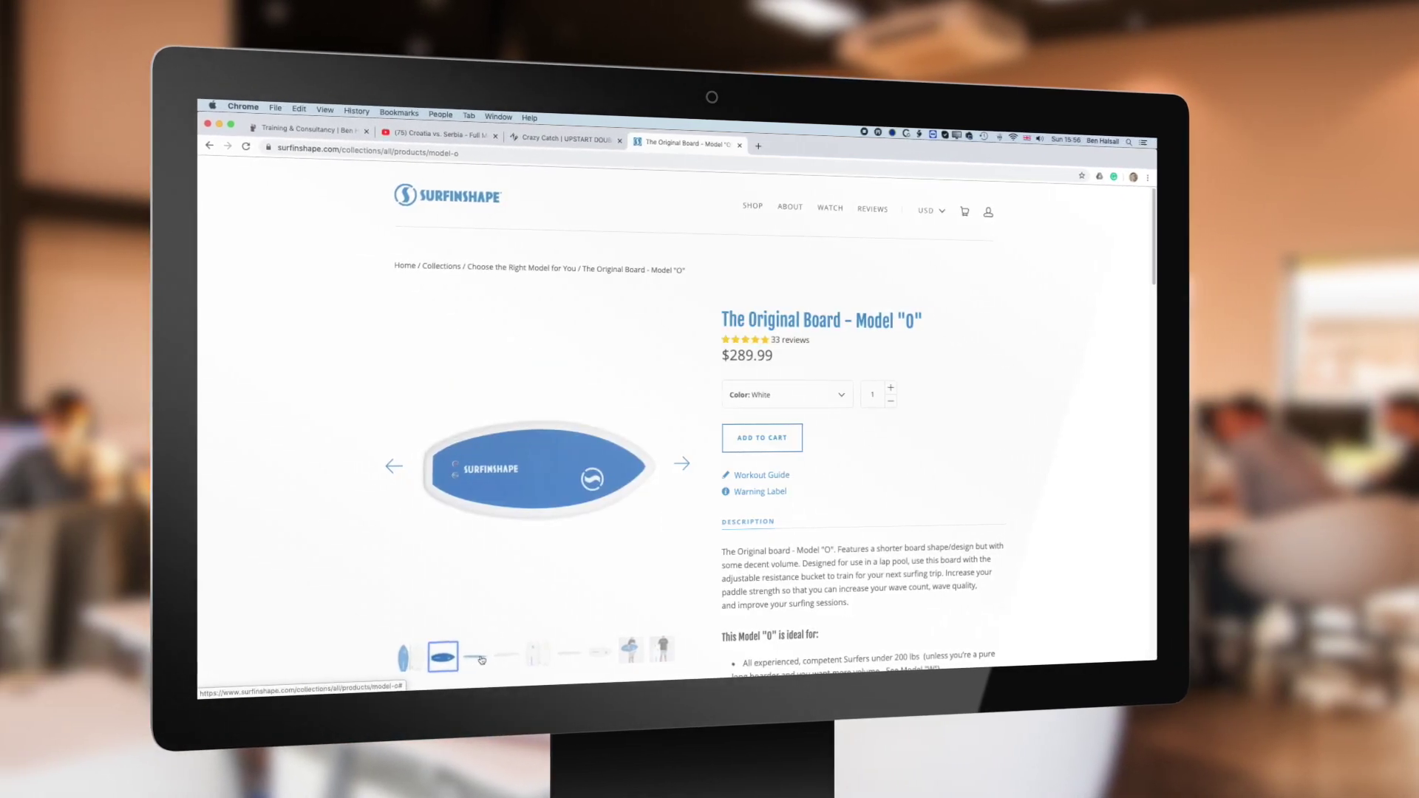
pyautogui.click(478, 657)
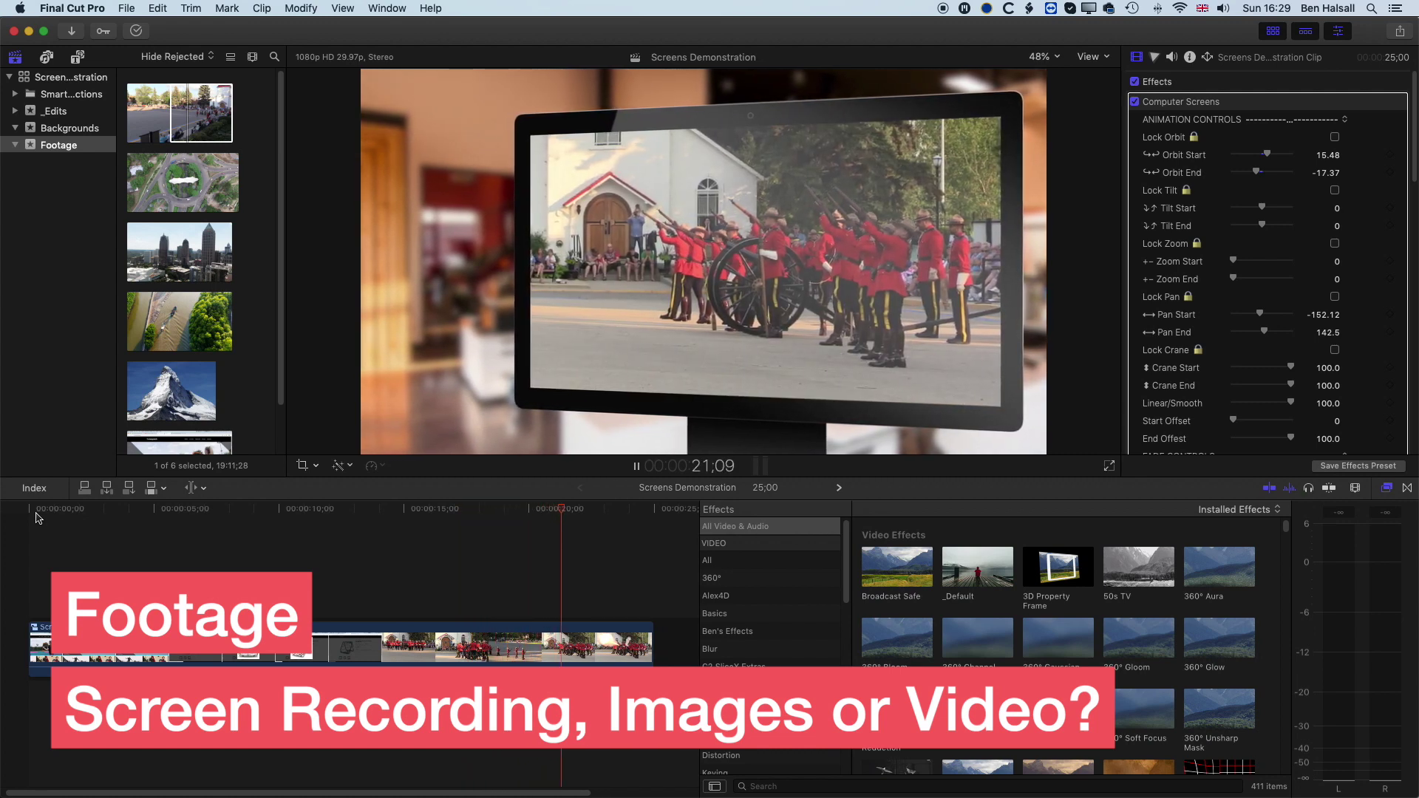
# - Pause the Screens Demonstration playback and switch to the Chrome browser
pyautogui.press('space')
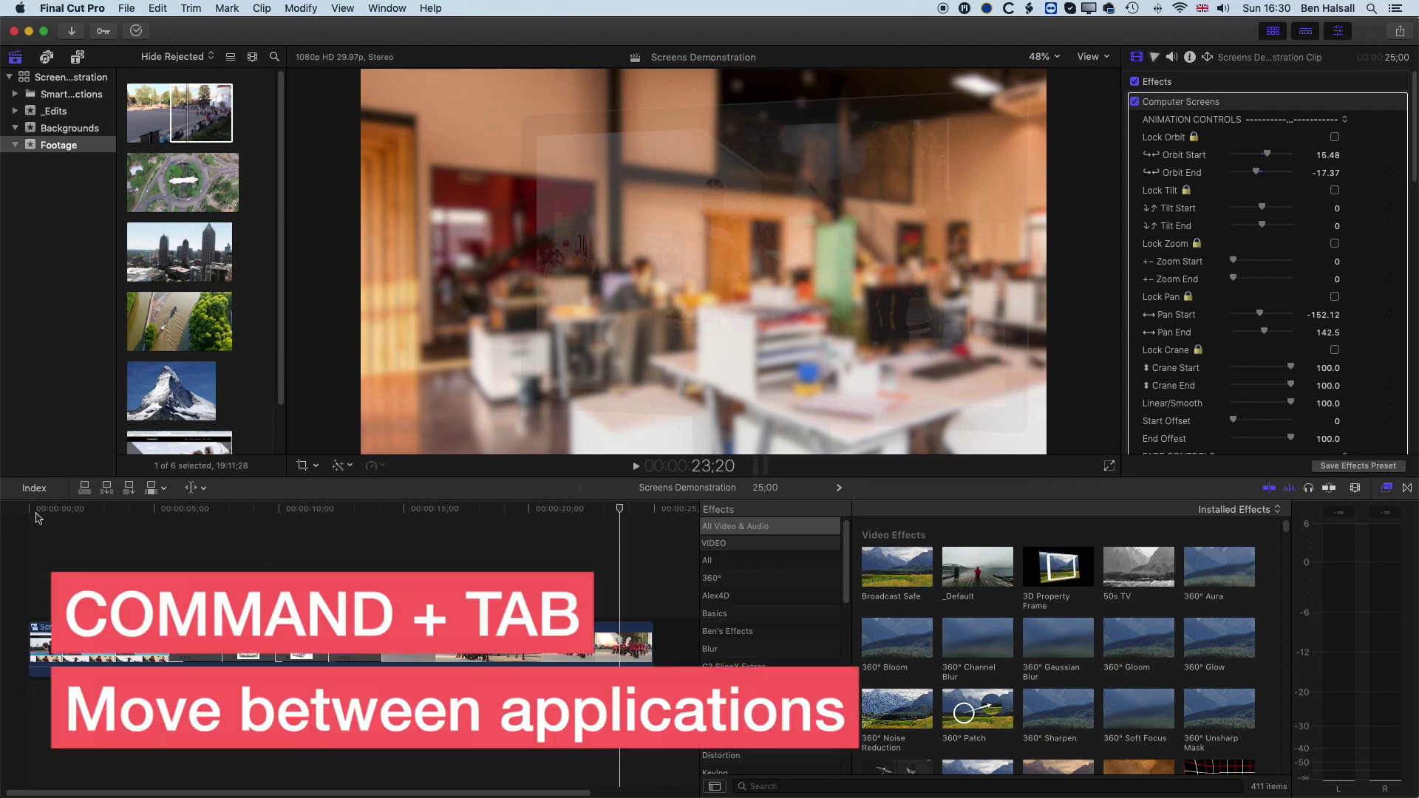
pyautogui.press('super+Tab')
pyautogui.press('super+Tab')
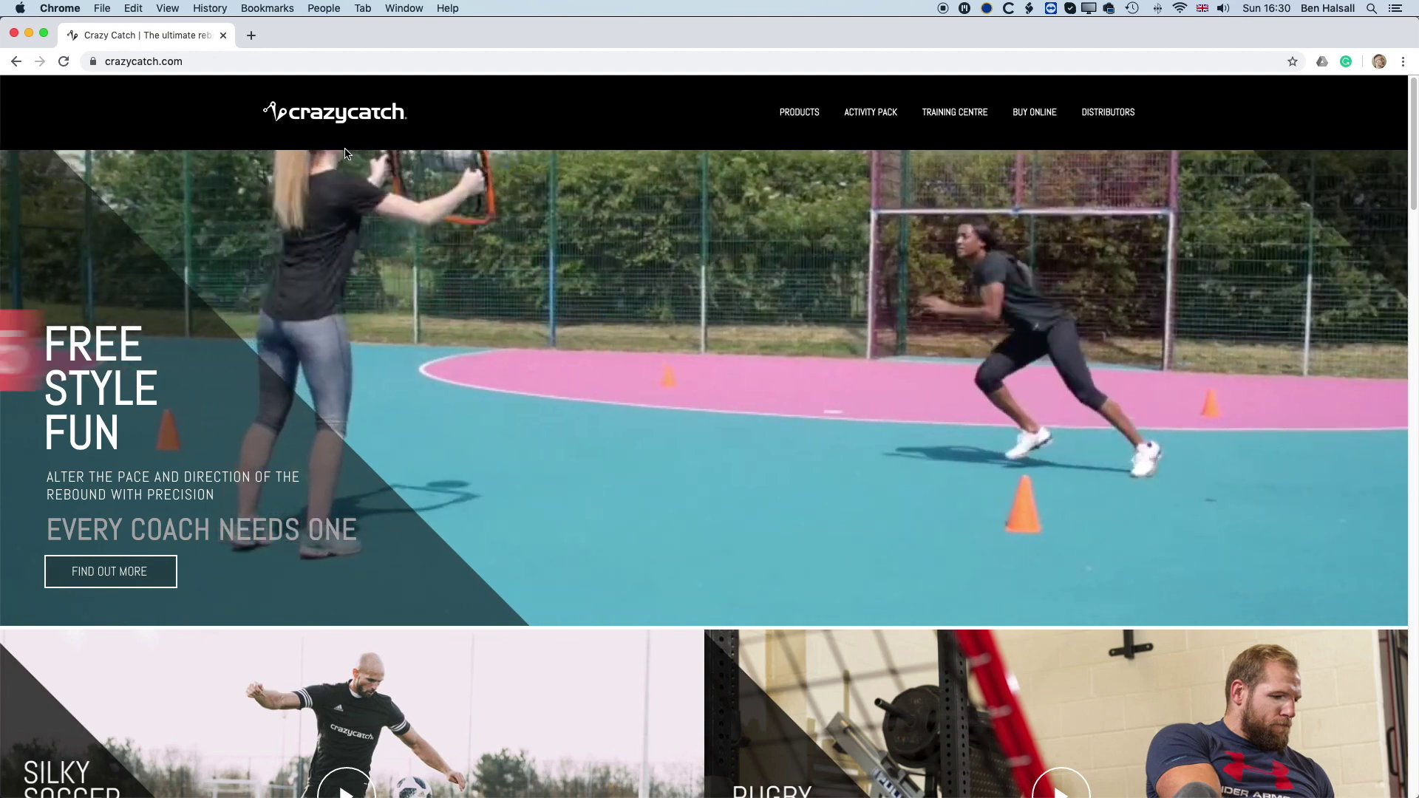
# - Bring up the macOS screen capture controls, check the recording options, and start recording the entire screen
pyautogui.press('shift+super+5')
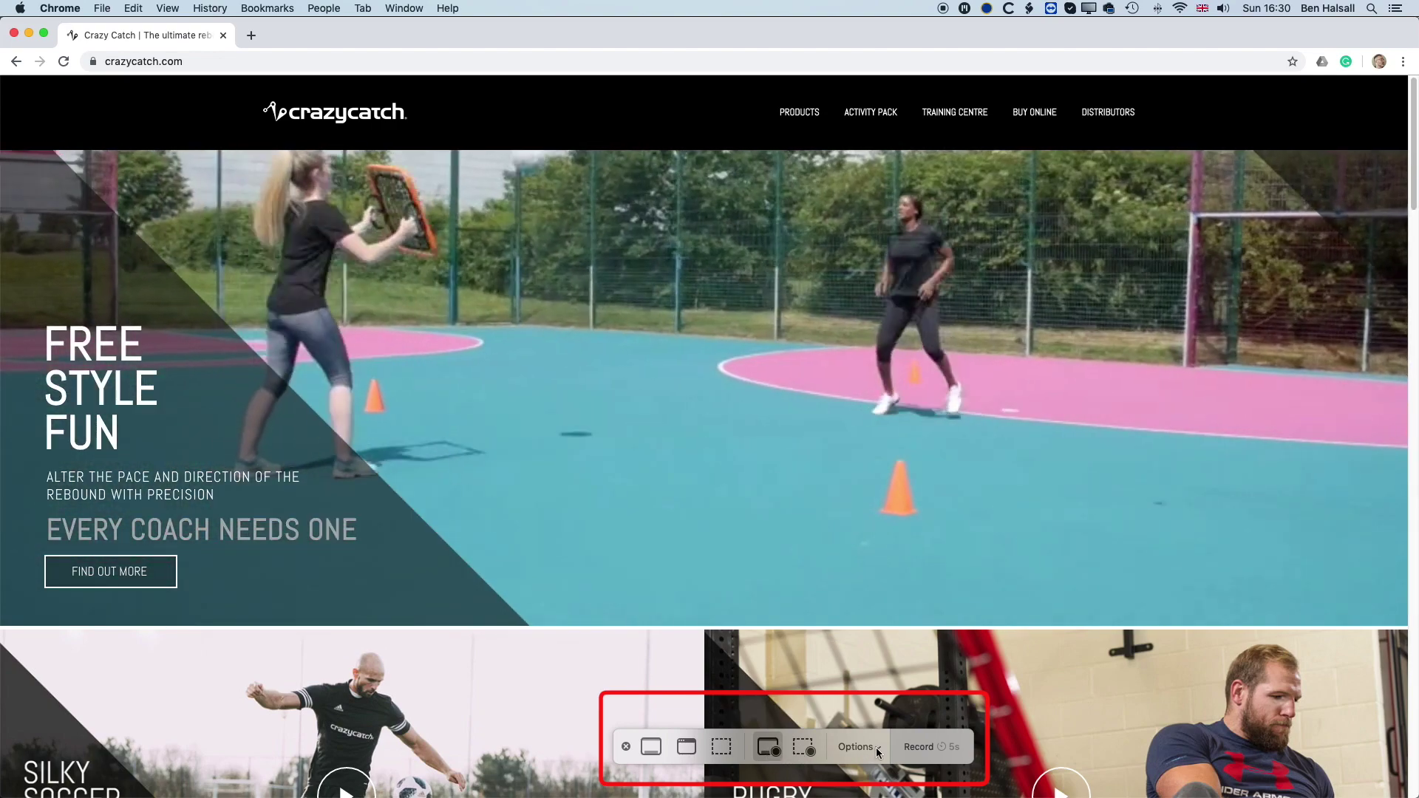
pyautogui.click(876, 747)
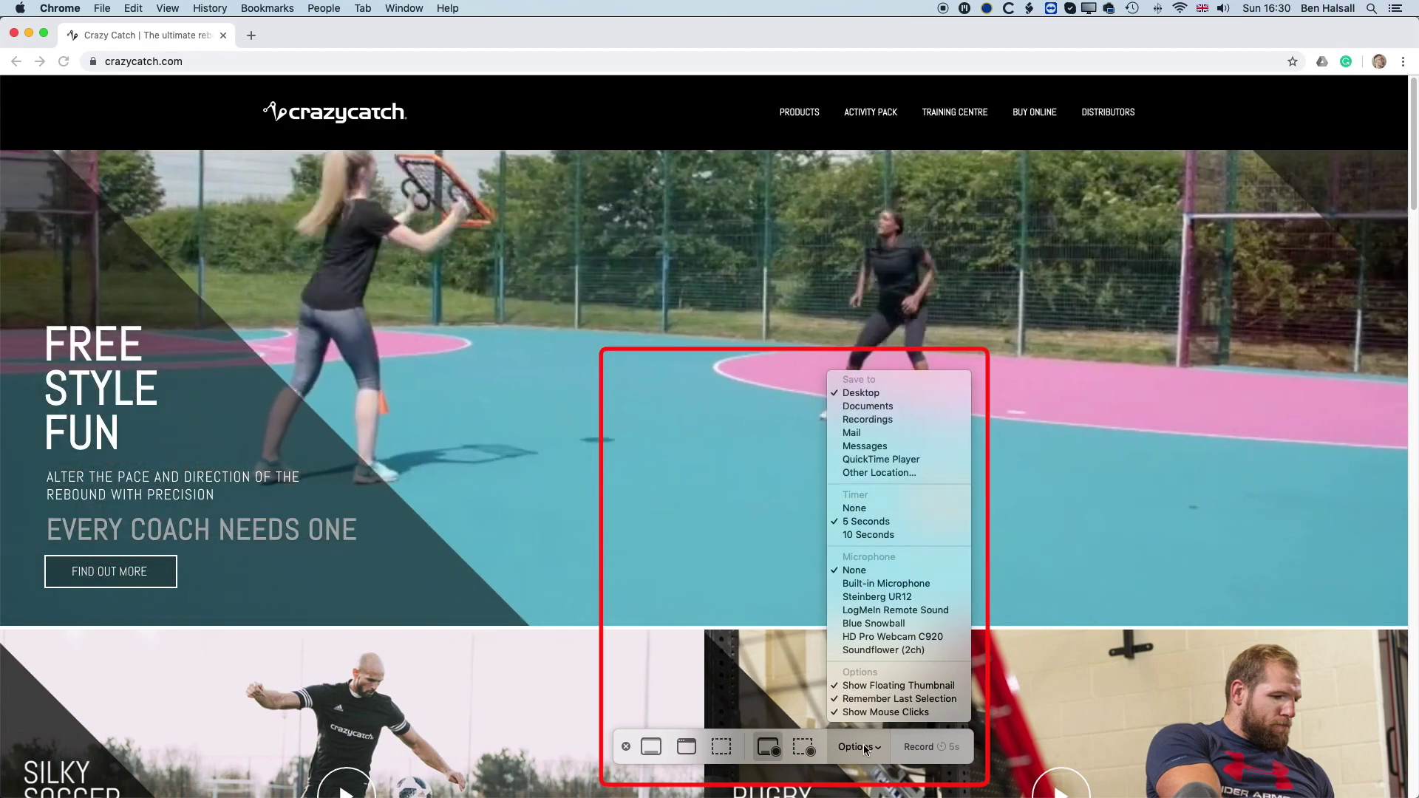
pyautogui.click(866, 750)
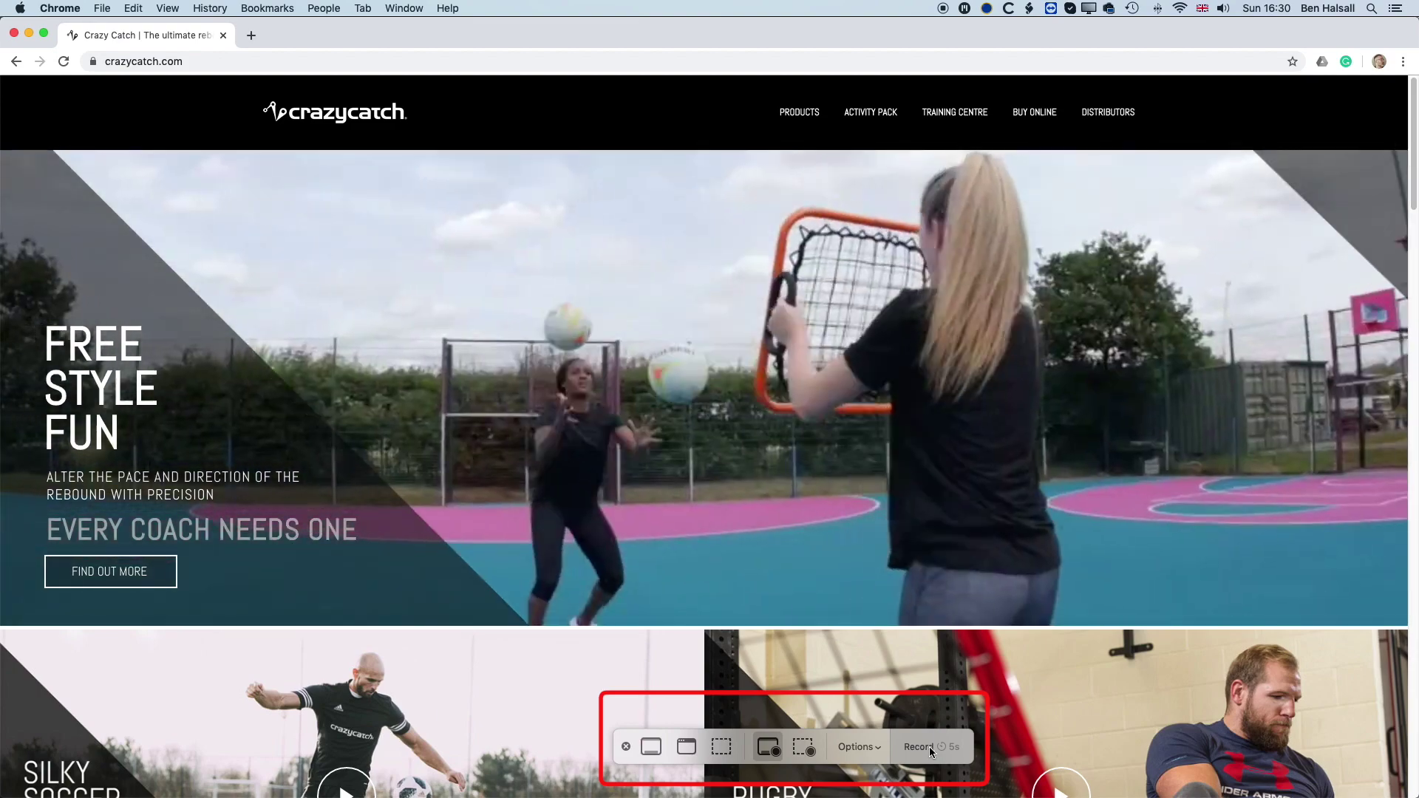
pyautogui.click(929, 746)
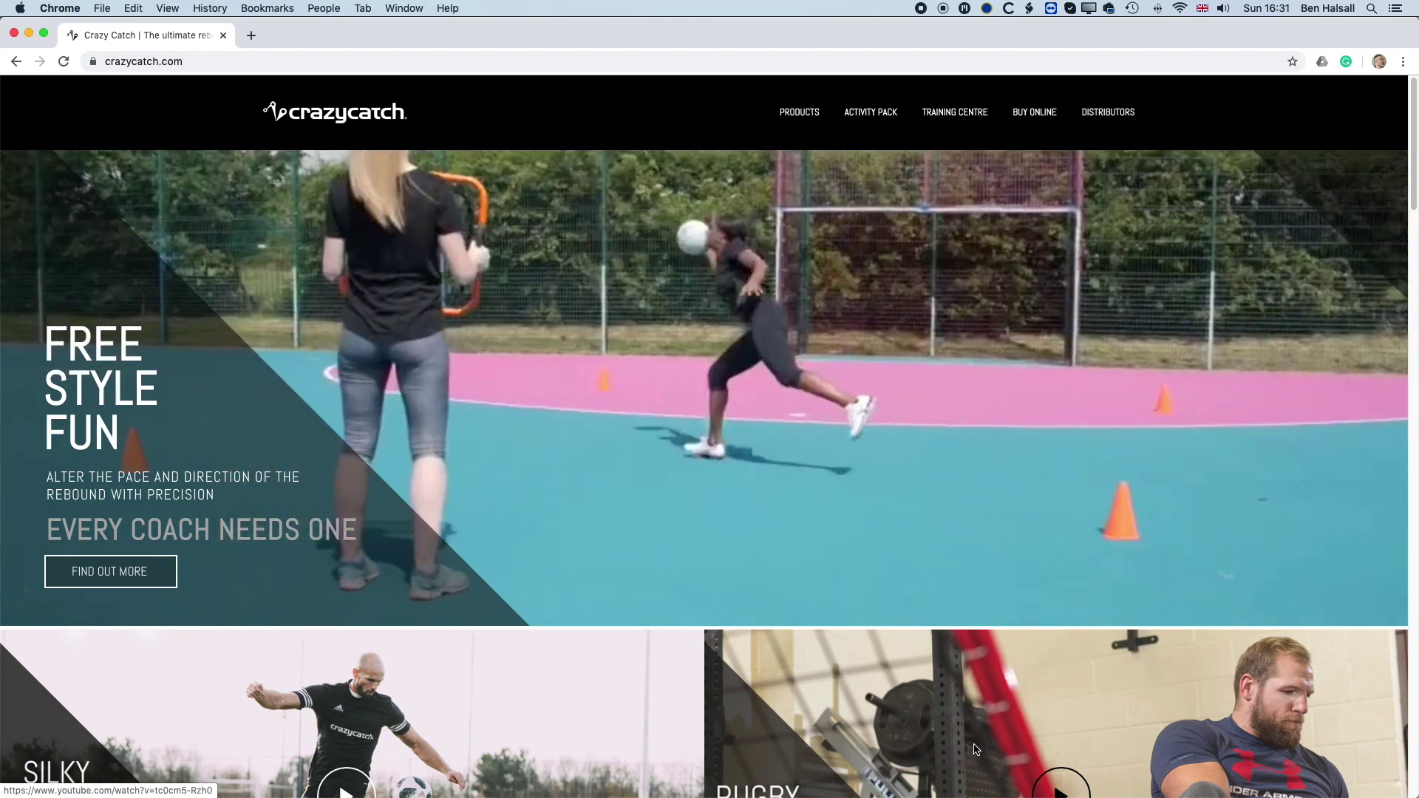
# - Open the WILDCHILD 2.0 product page on the Crazy Catch website while the screen is being recorded
pyautogui.scroll(-1, 969, 307)
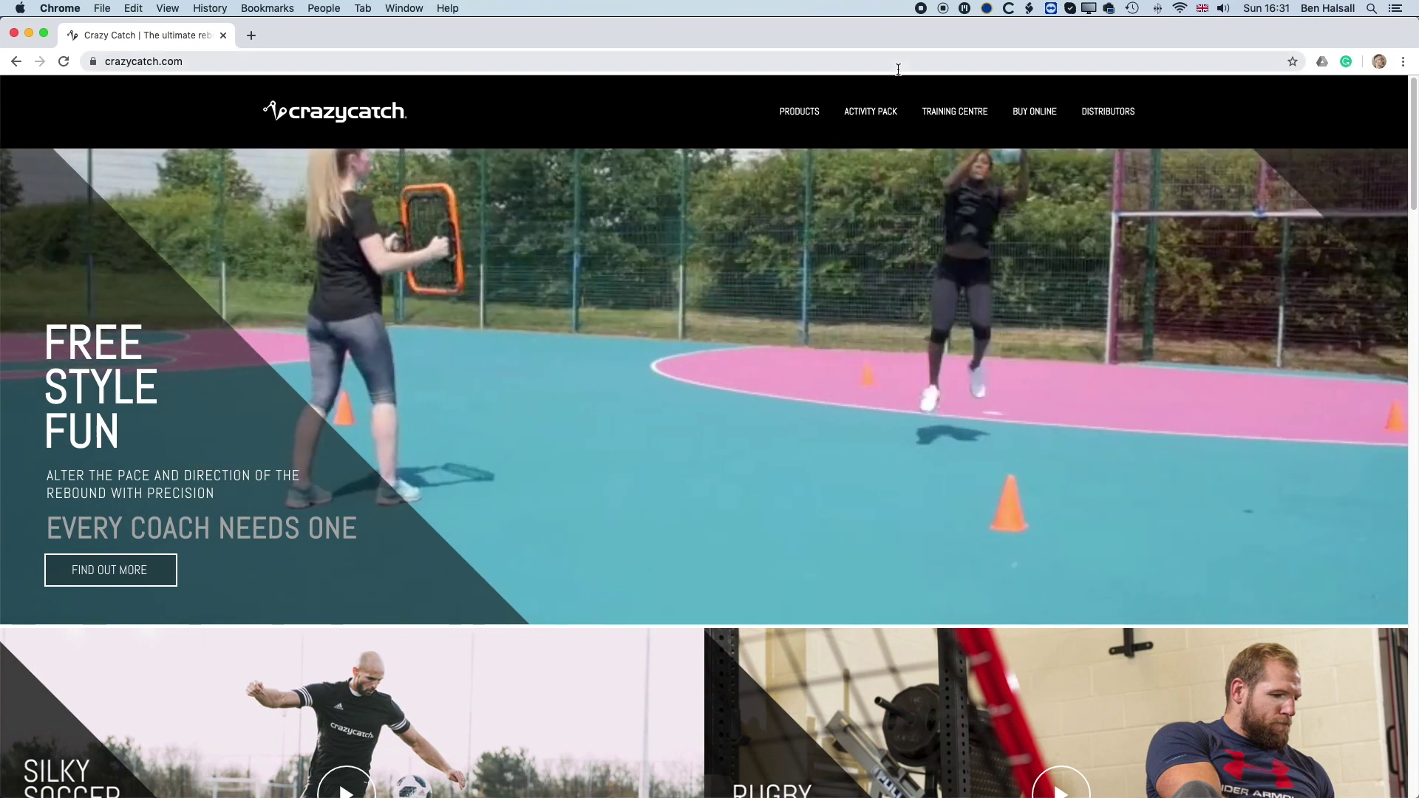
pyautogui.moveTo(794, 118)
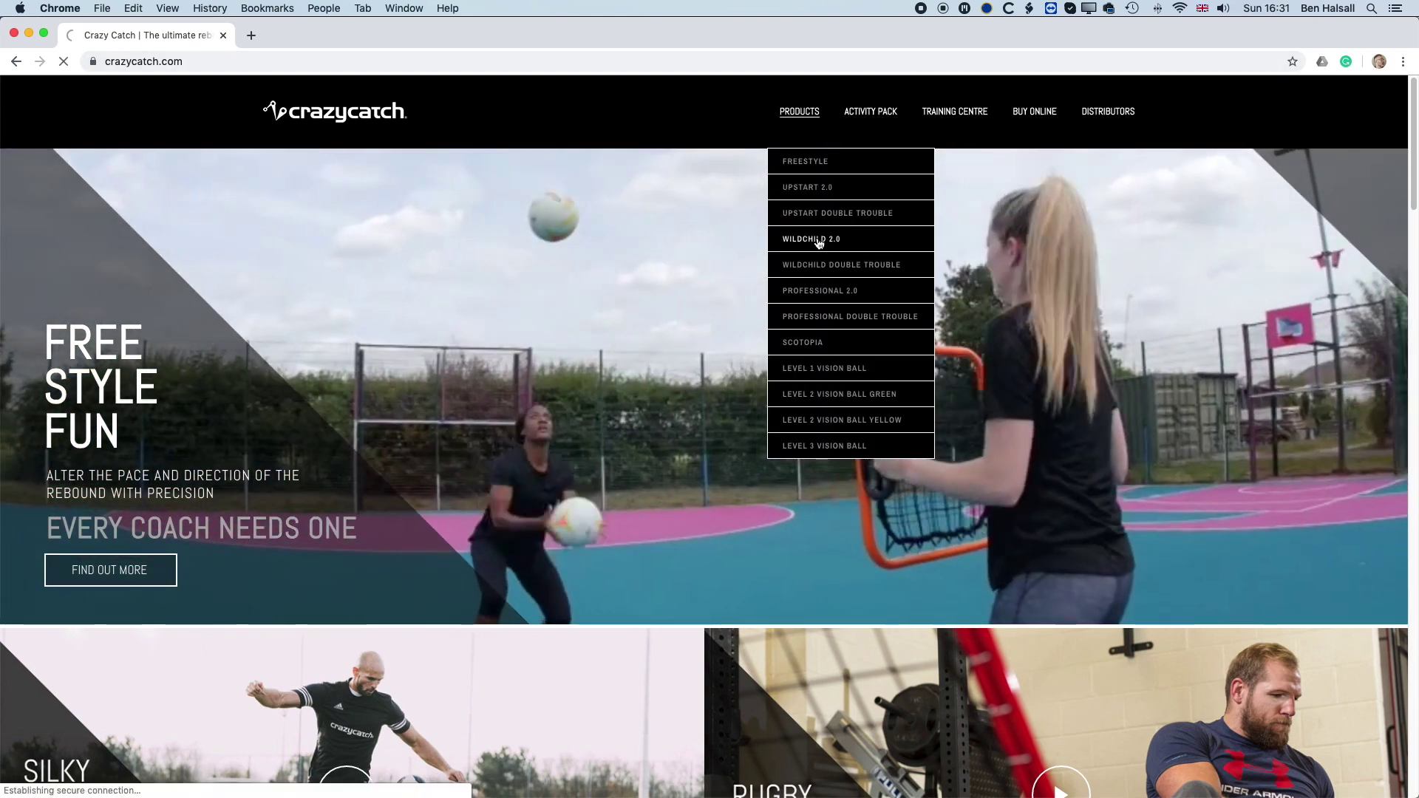
pyautogui.click(818, 239)
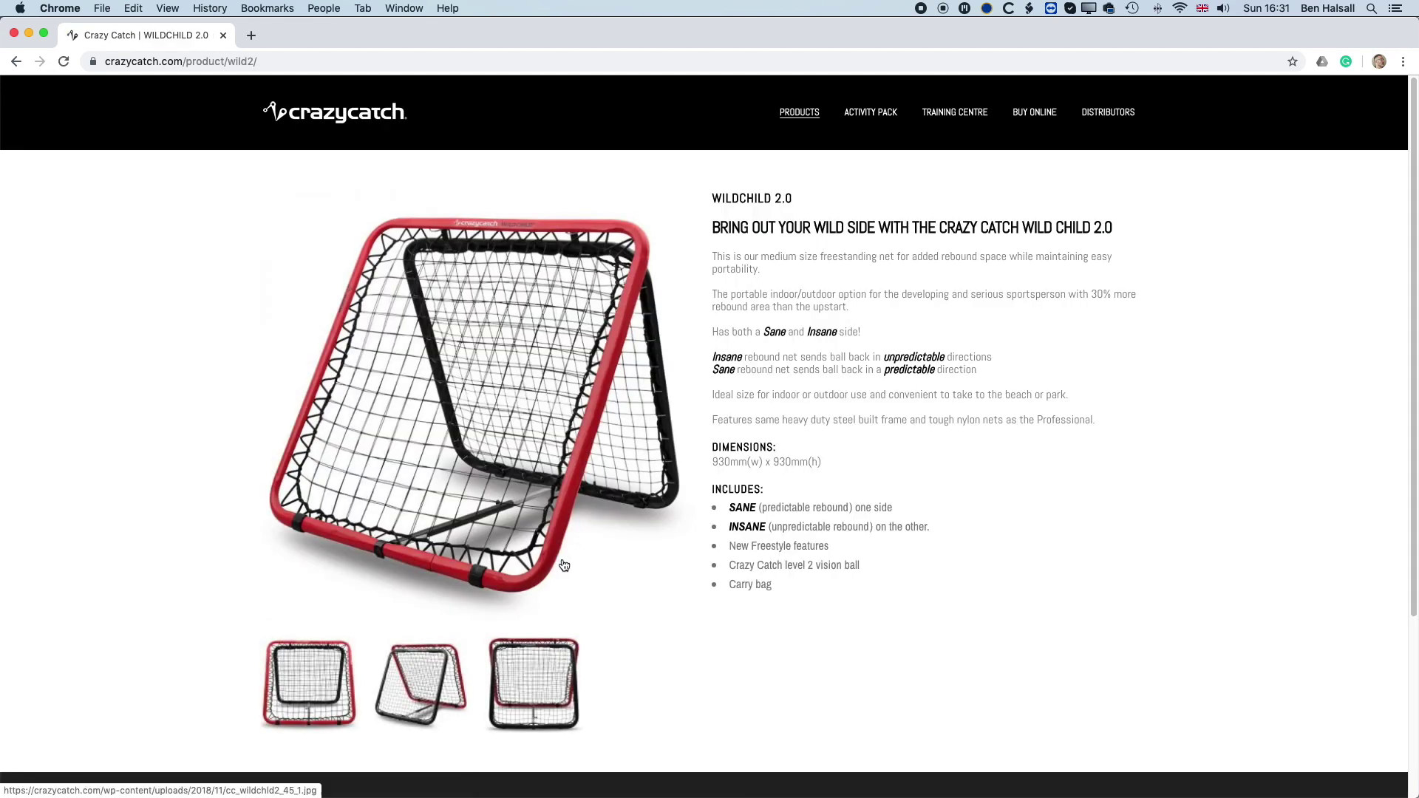
# - Enlarge the WILDCHILD 2.0 product photos and page through the gallery to the fourth image
pyautogui.click(325, 681)
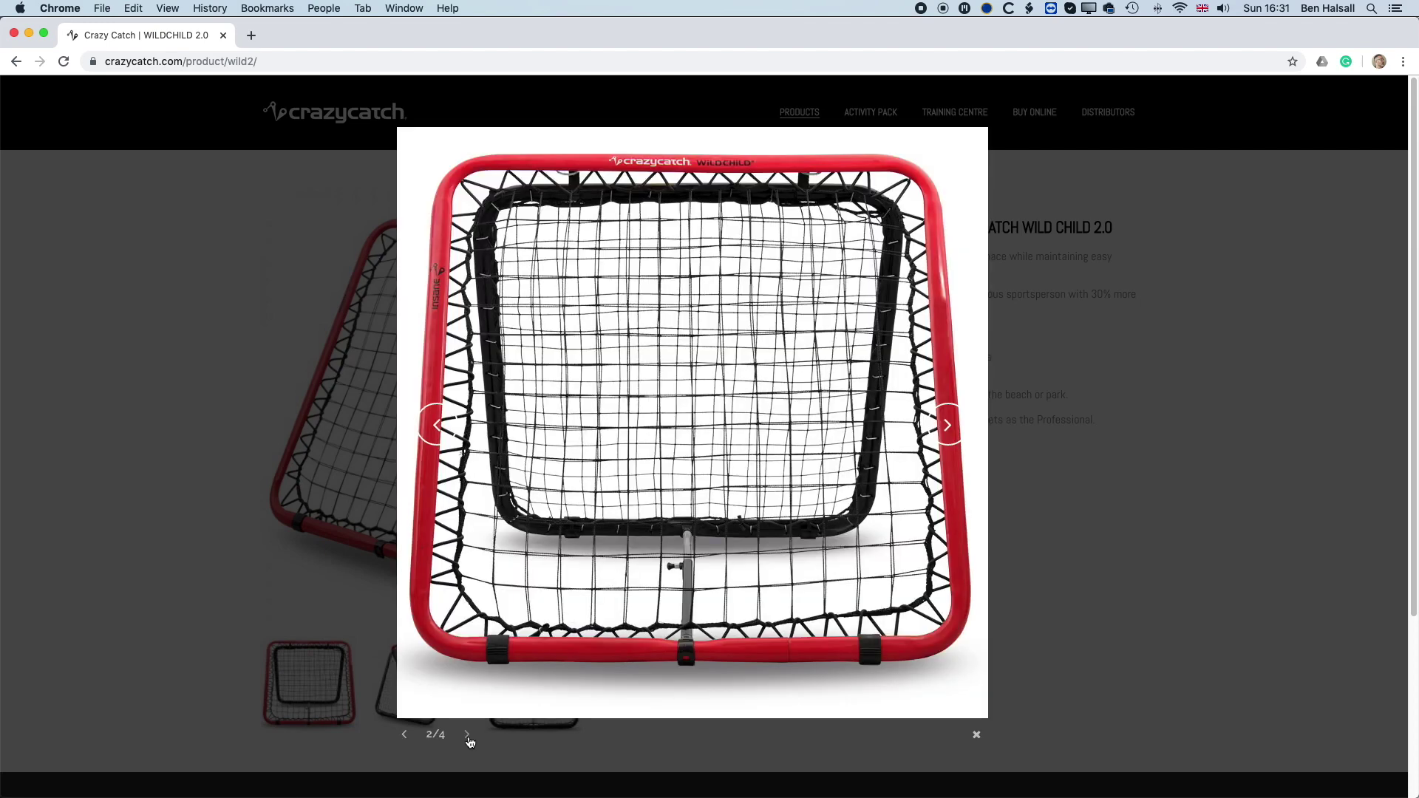
pyautogui.click(368, 650)
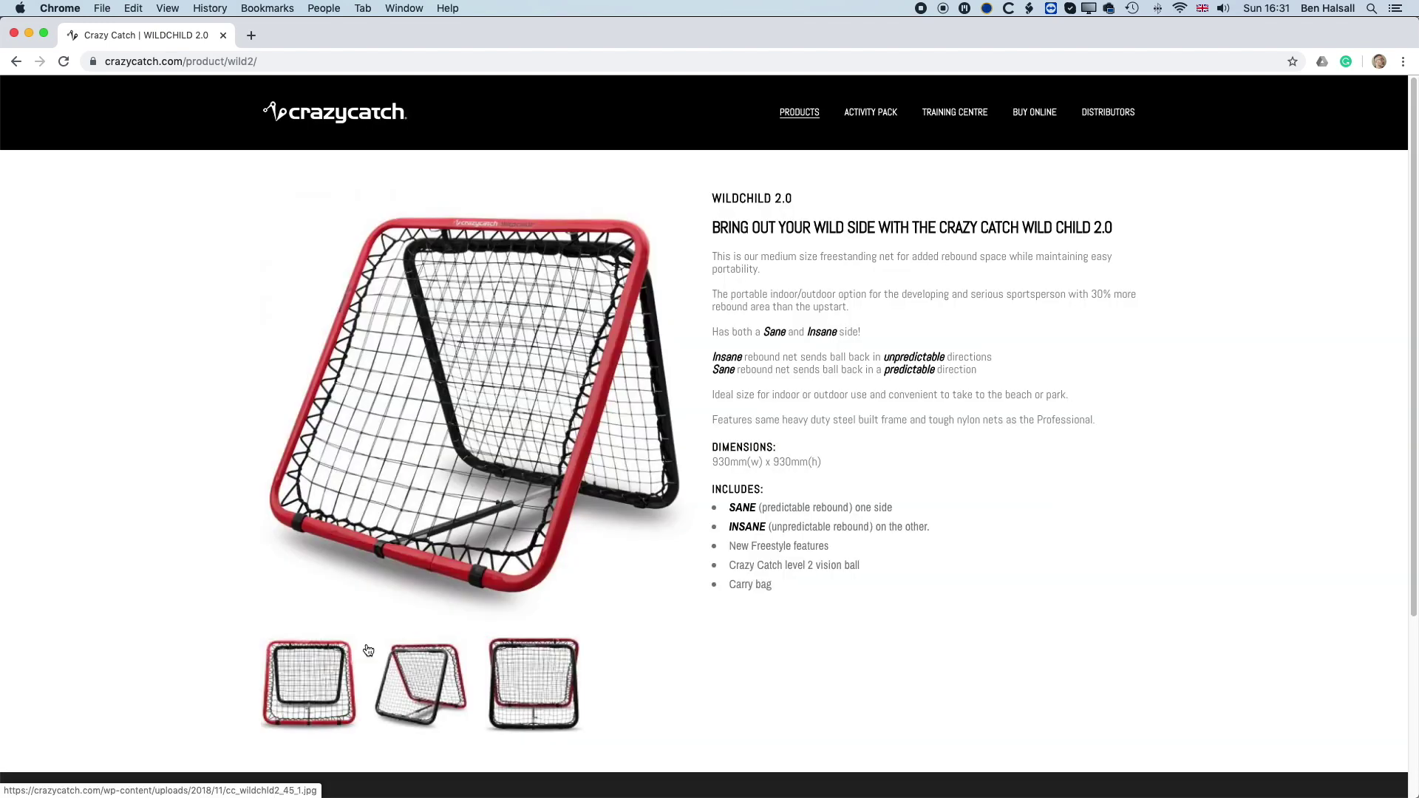
pyautogui.click(325, 681)
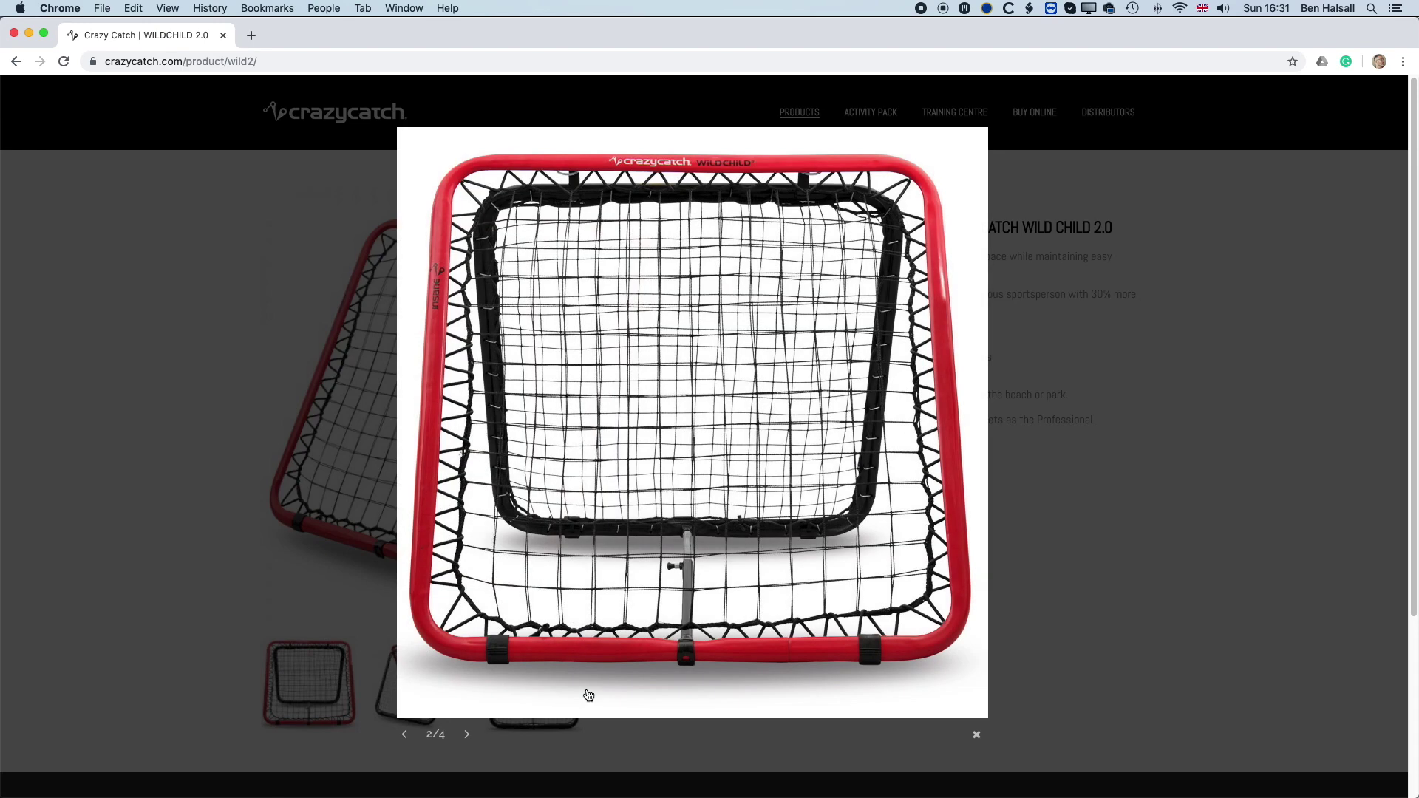
pyautogui.click(467, 736)
pyautogui.click(467, 735)
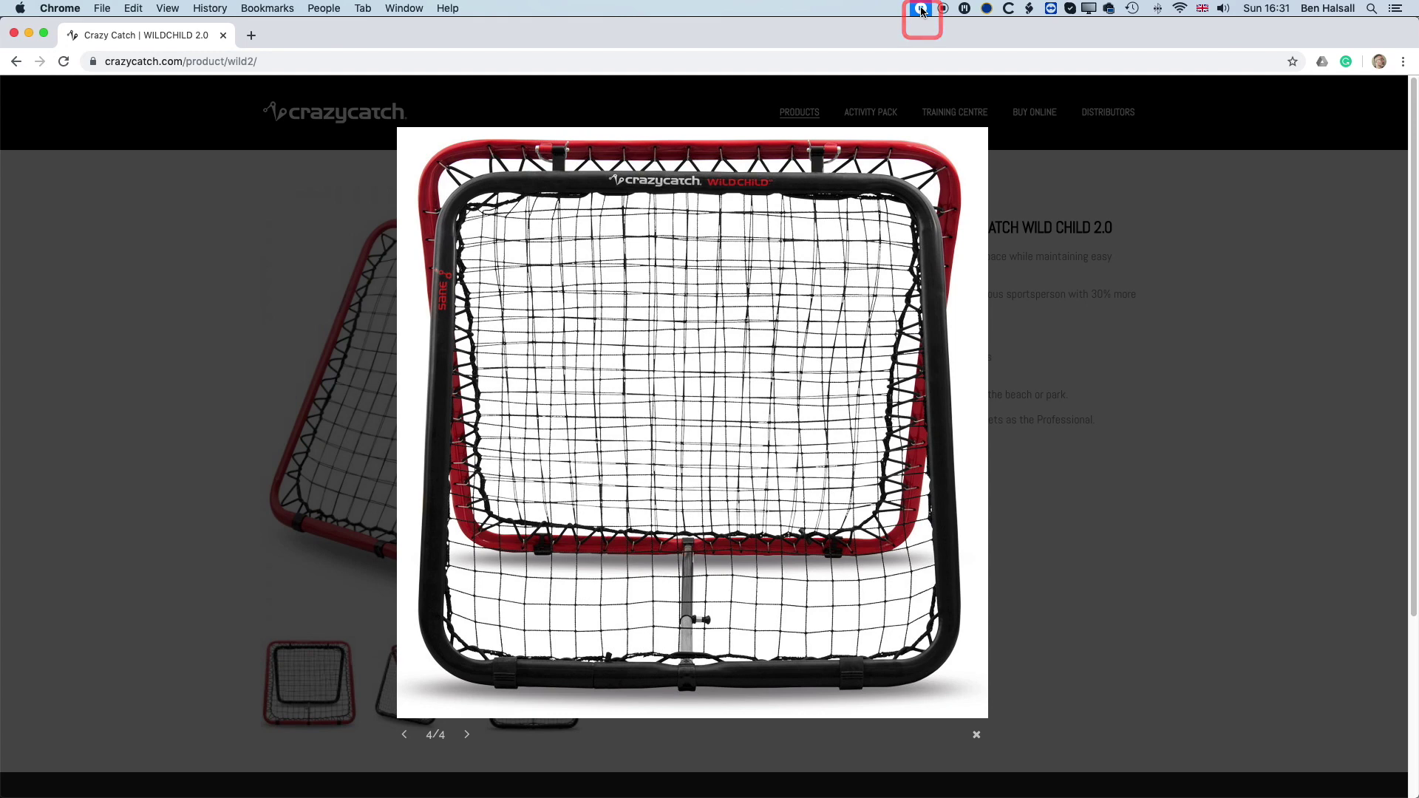
# - Open the finished screen recording's preview, scrub and play through it, and save it by finishing the review
pyautogui.click(1324, 739)
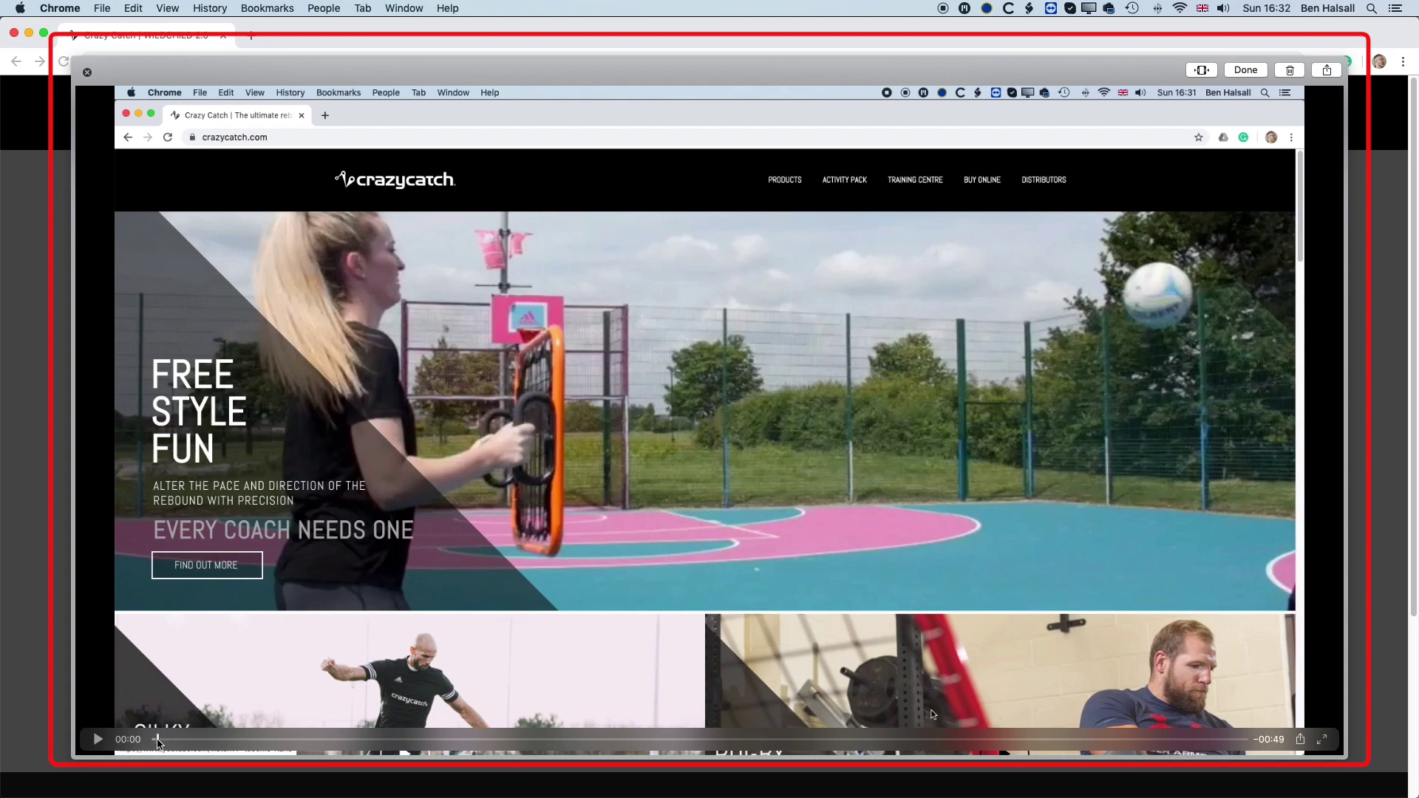
pyautogui.moveTo(212, 742); pyautogui.dragTo(533, 746)
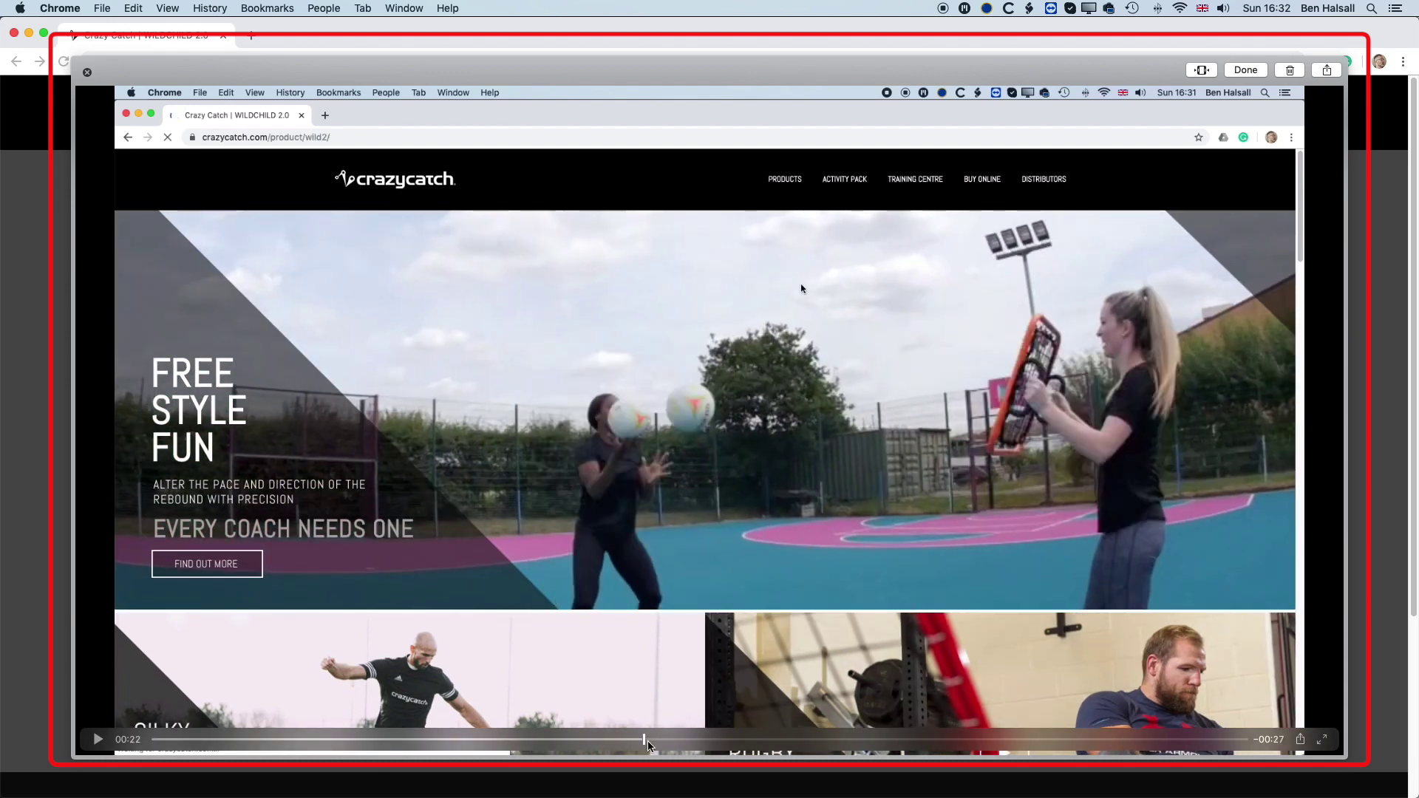
pyautogui.moveTo(644, 745); pyautogui.dragTo(649, 747)
pyautogui.press('space')
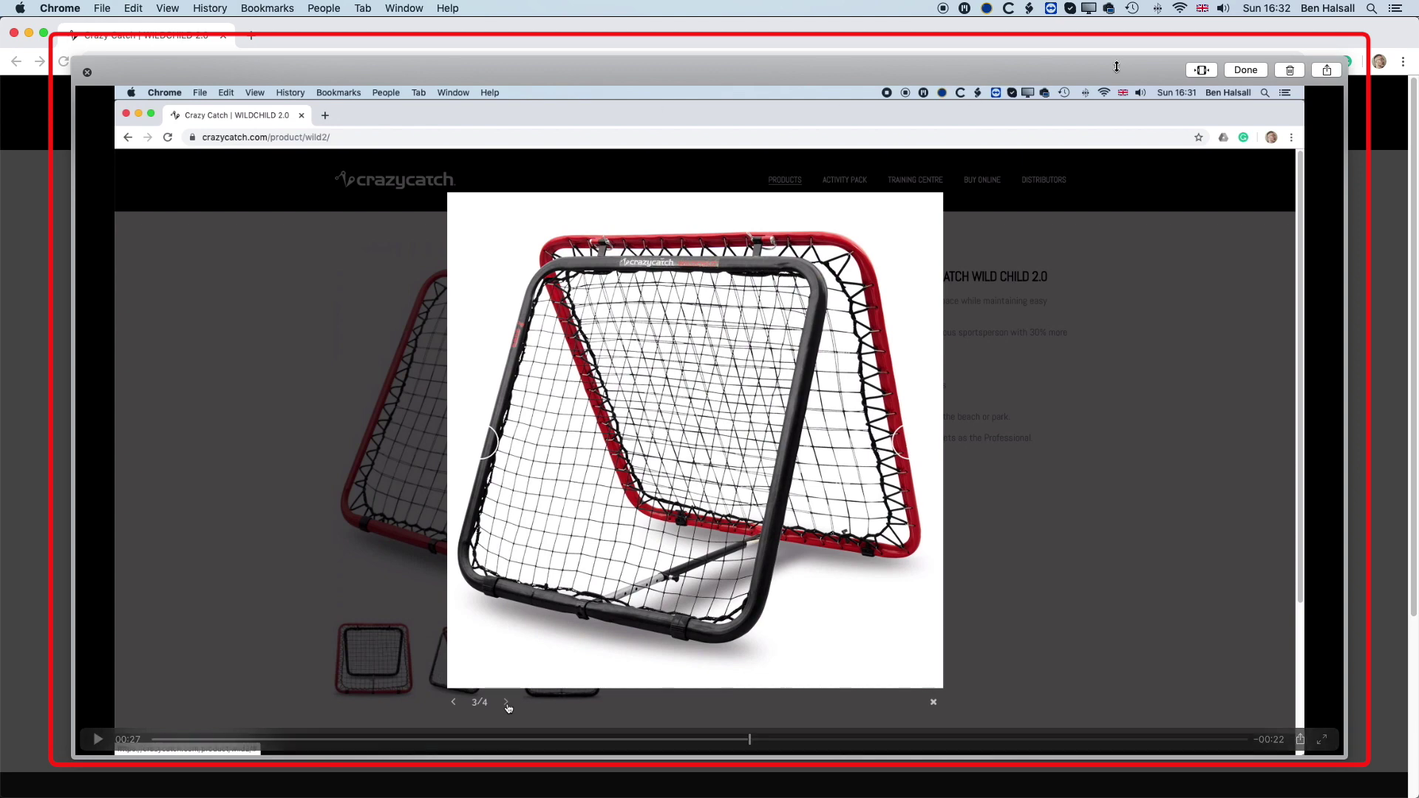
pyautogui.click(1245, 70)
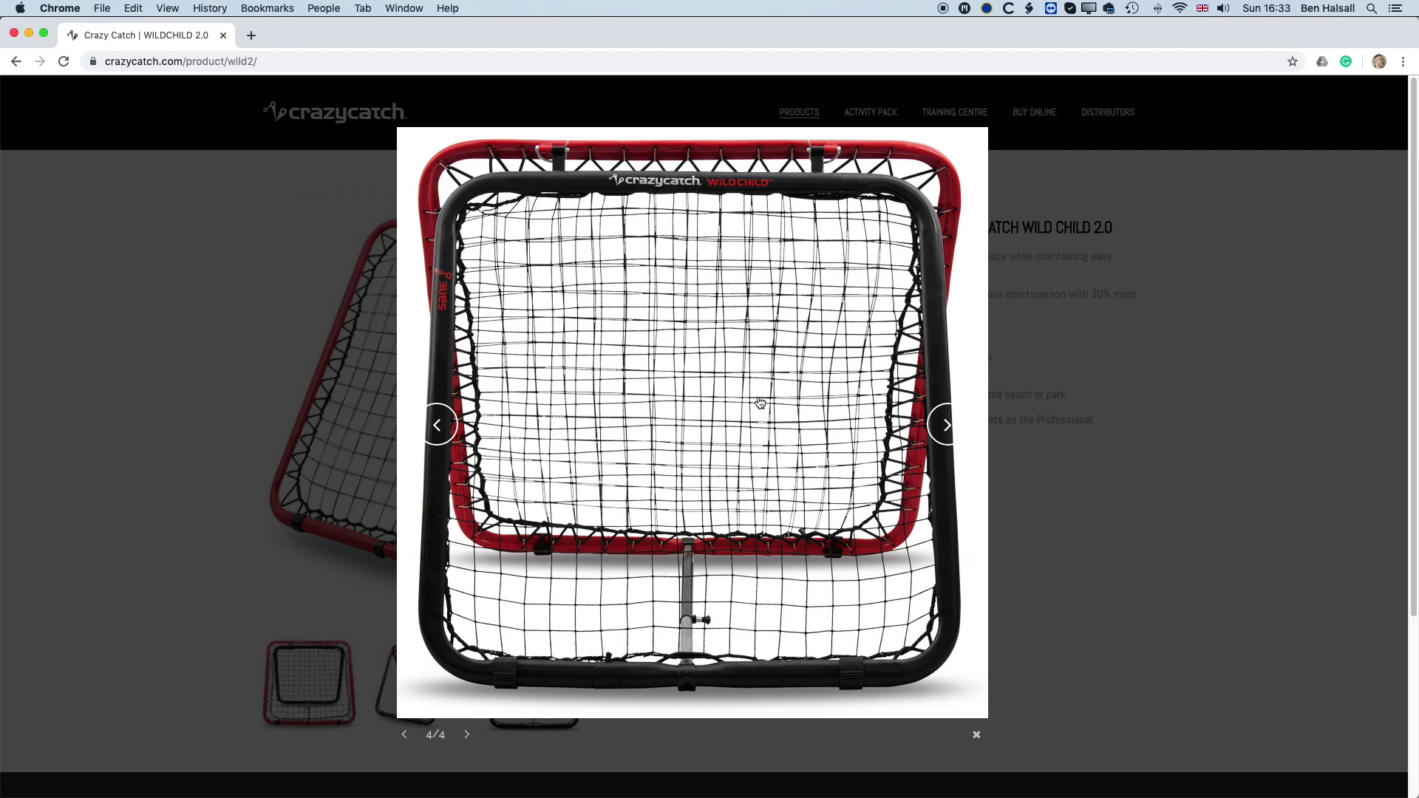
# - Switch to Finder, import Screen Recording 2019-12-01 at 16.31.02 from the Desktop into the Footage event, and return to Final Cut Pro
pyautogui.press('super+Tab')
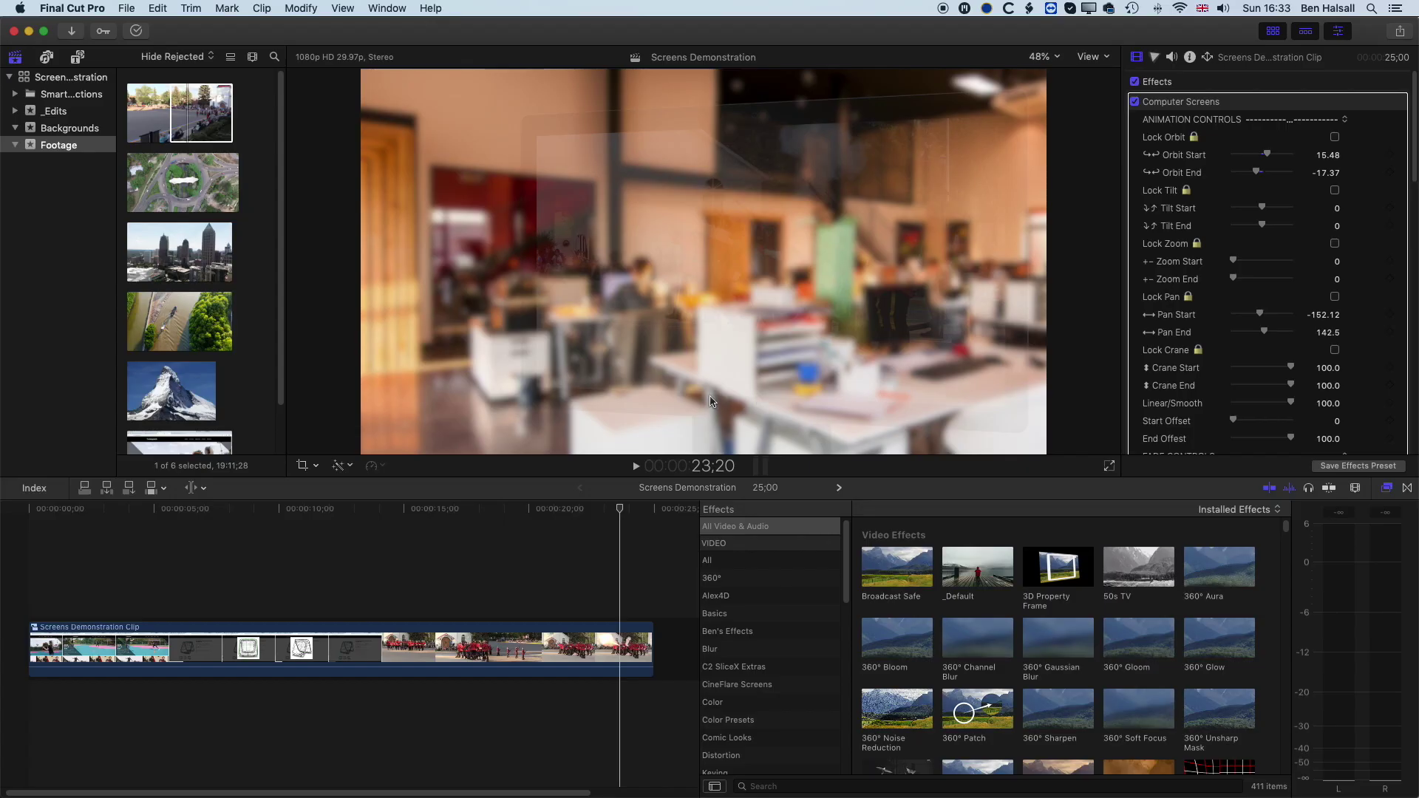
pyautogui.press('super+Tab')
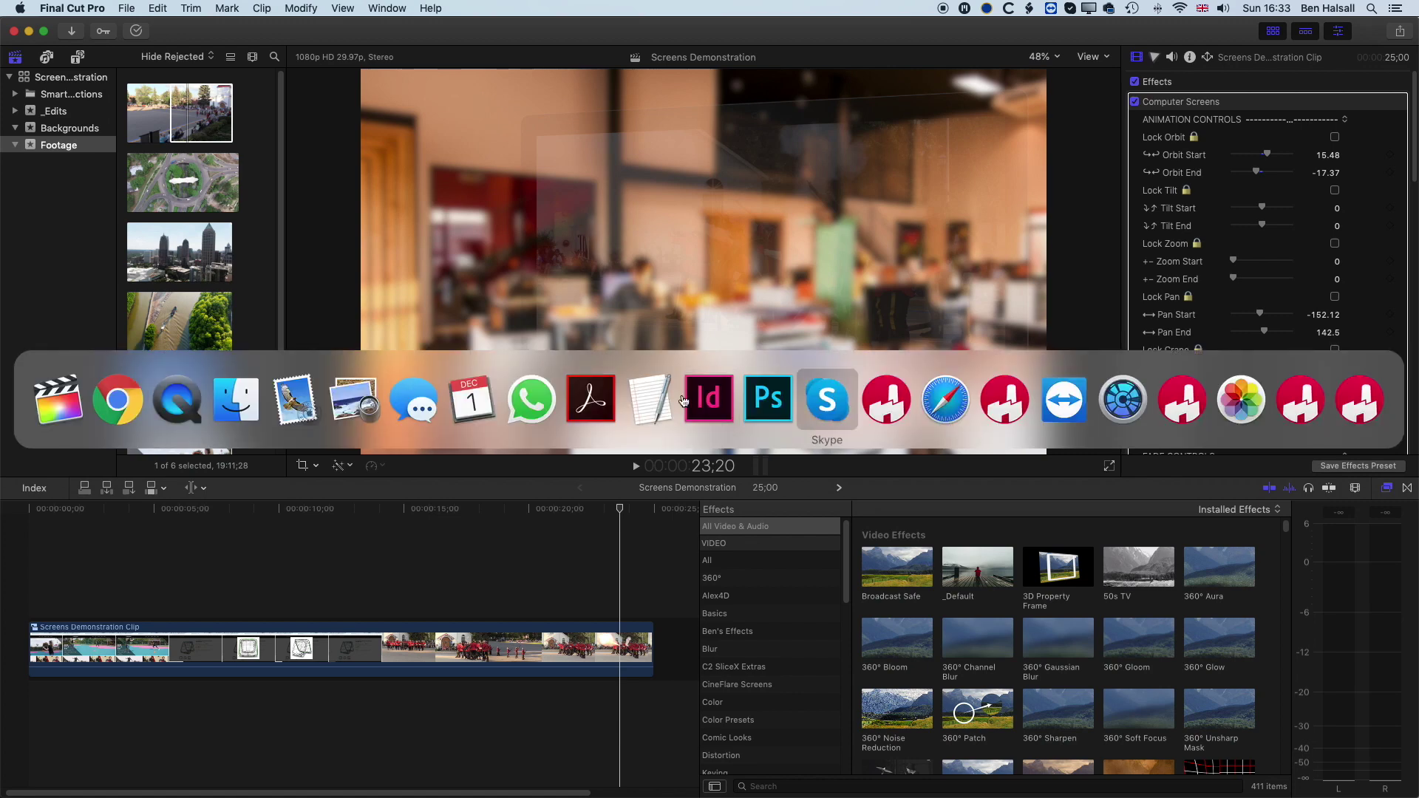
pyautogui.click(232, 418)
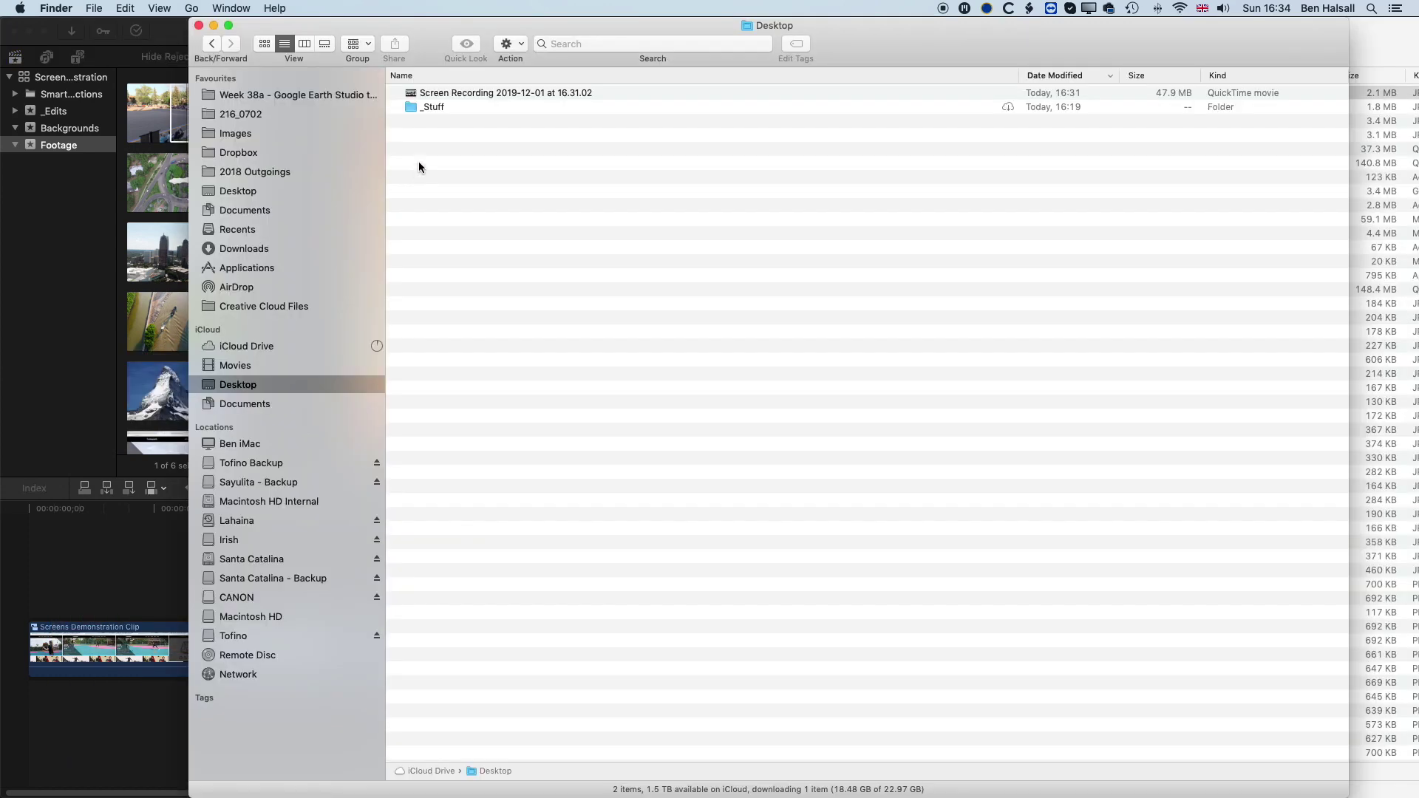
pyautogui.click(451, 95)
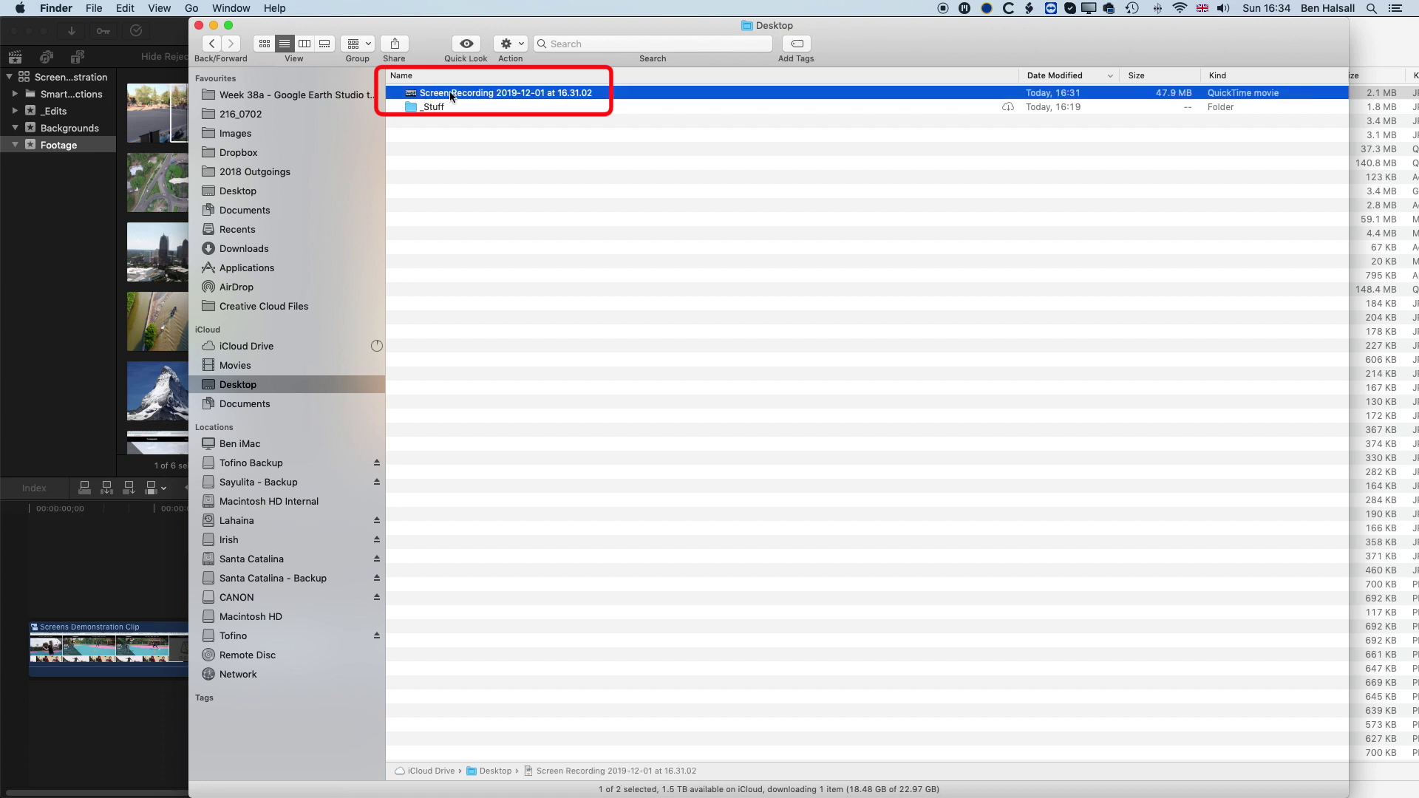
pyautogui.moveTo(450, 91); pyautogui.dragTo(62, 145)
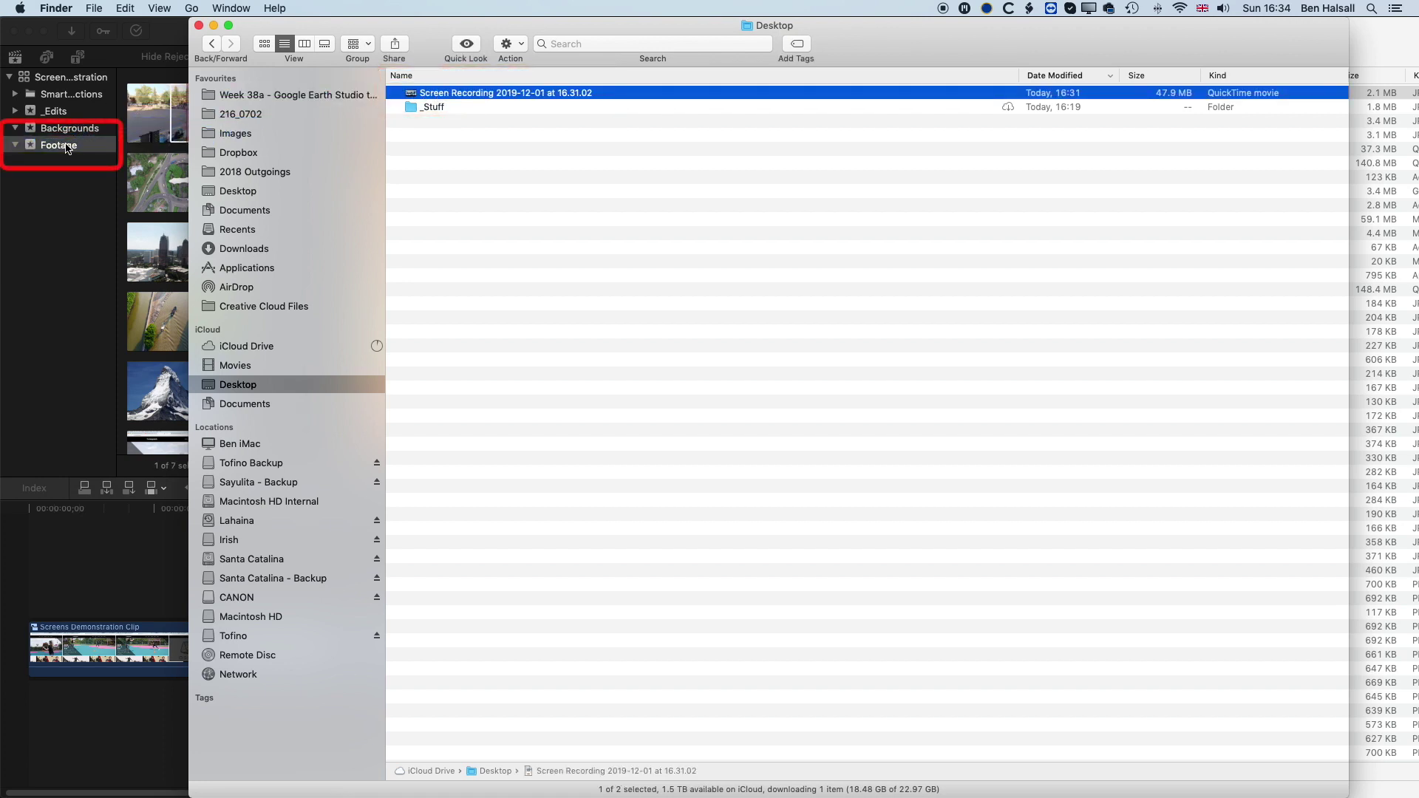
pyautogui.click(55, 187)
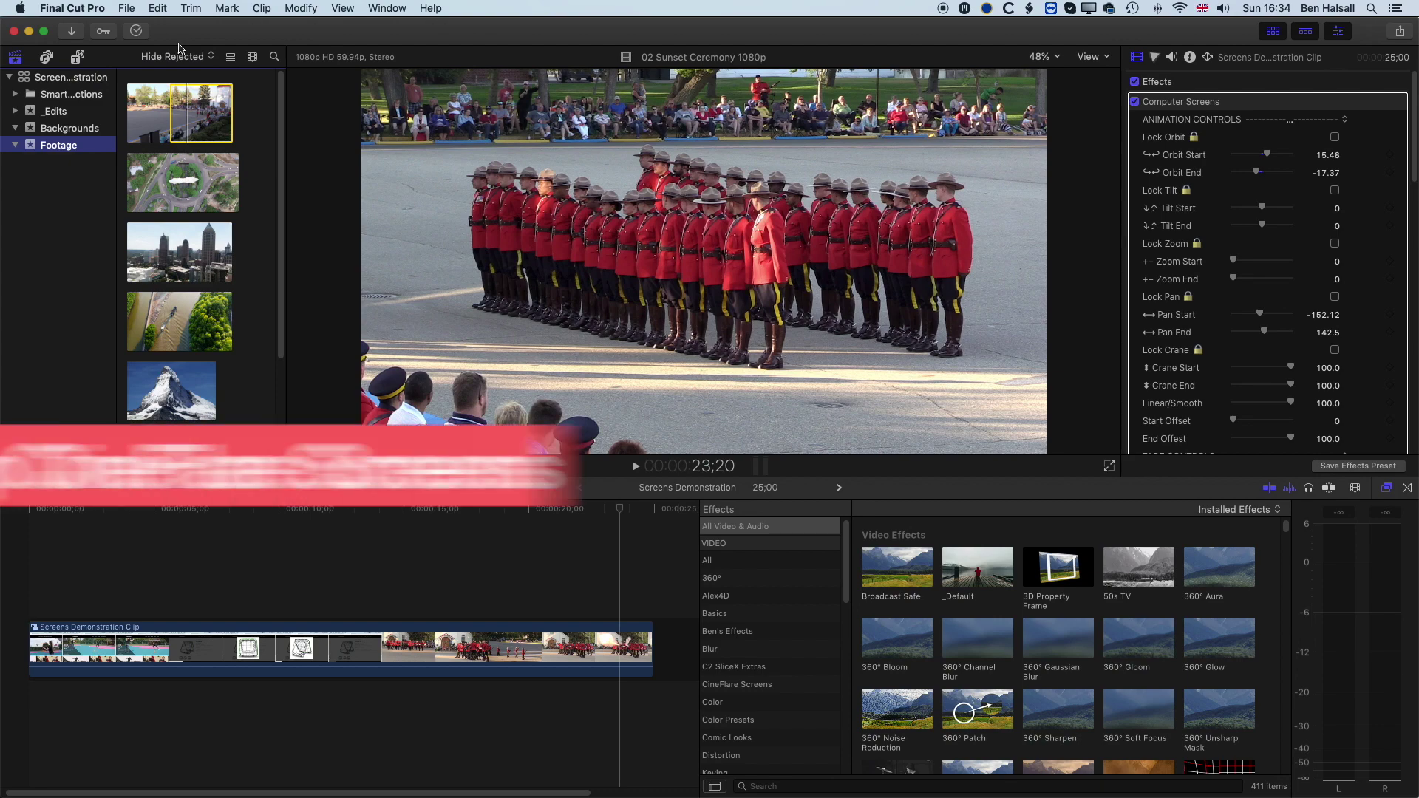
# - Play the Screens Demonstration project from its start and examine the clips nested inside its compound clip, returning to the project
pyautogui.moveTo(620, 508); pyautogui.dragTo(39, 522)
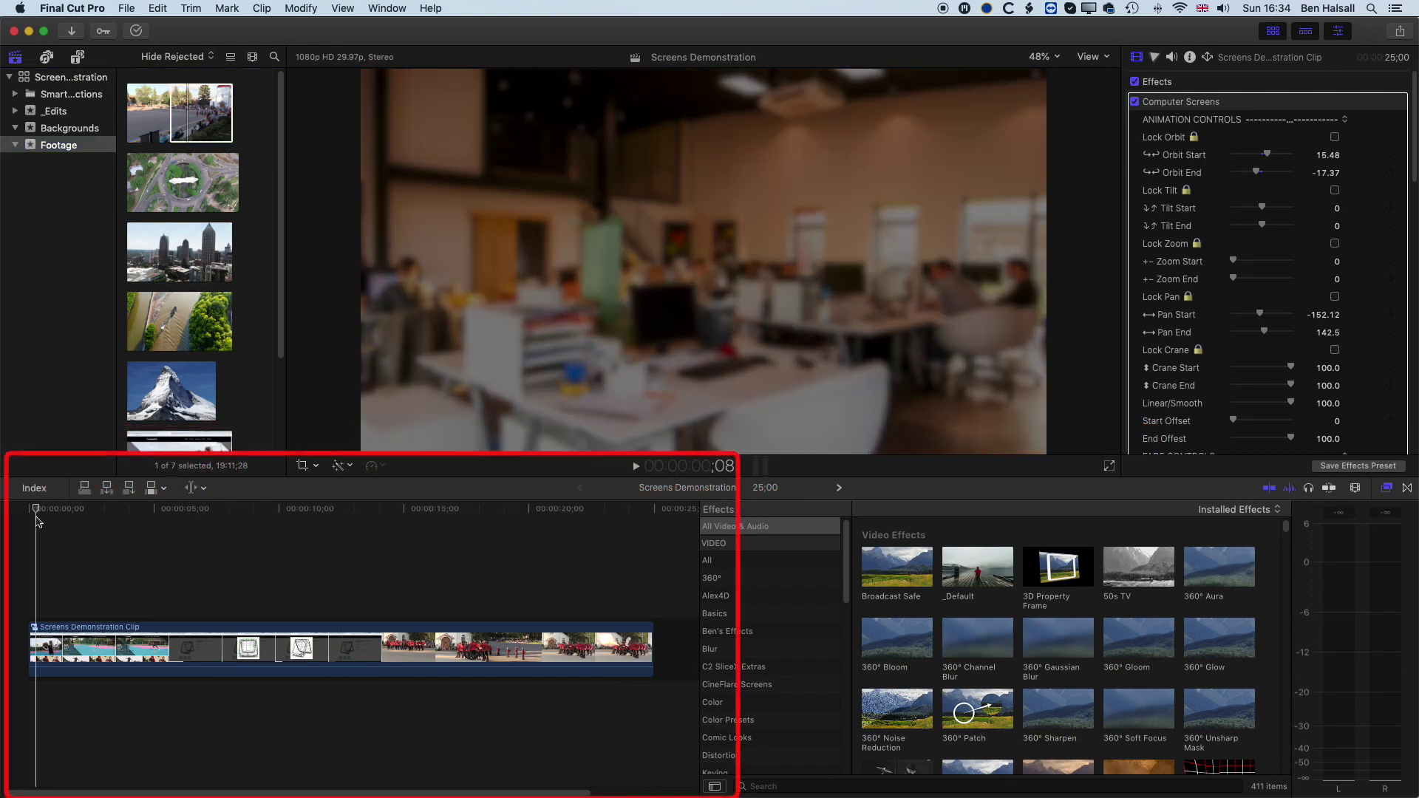
pyautogui.press('space')
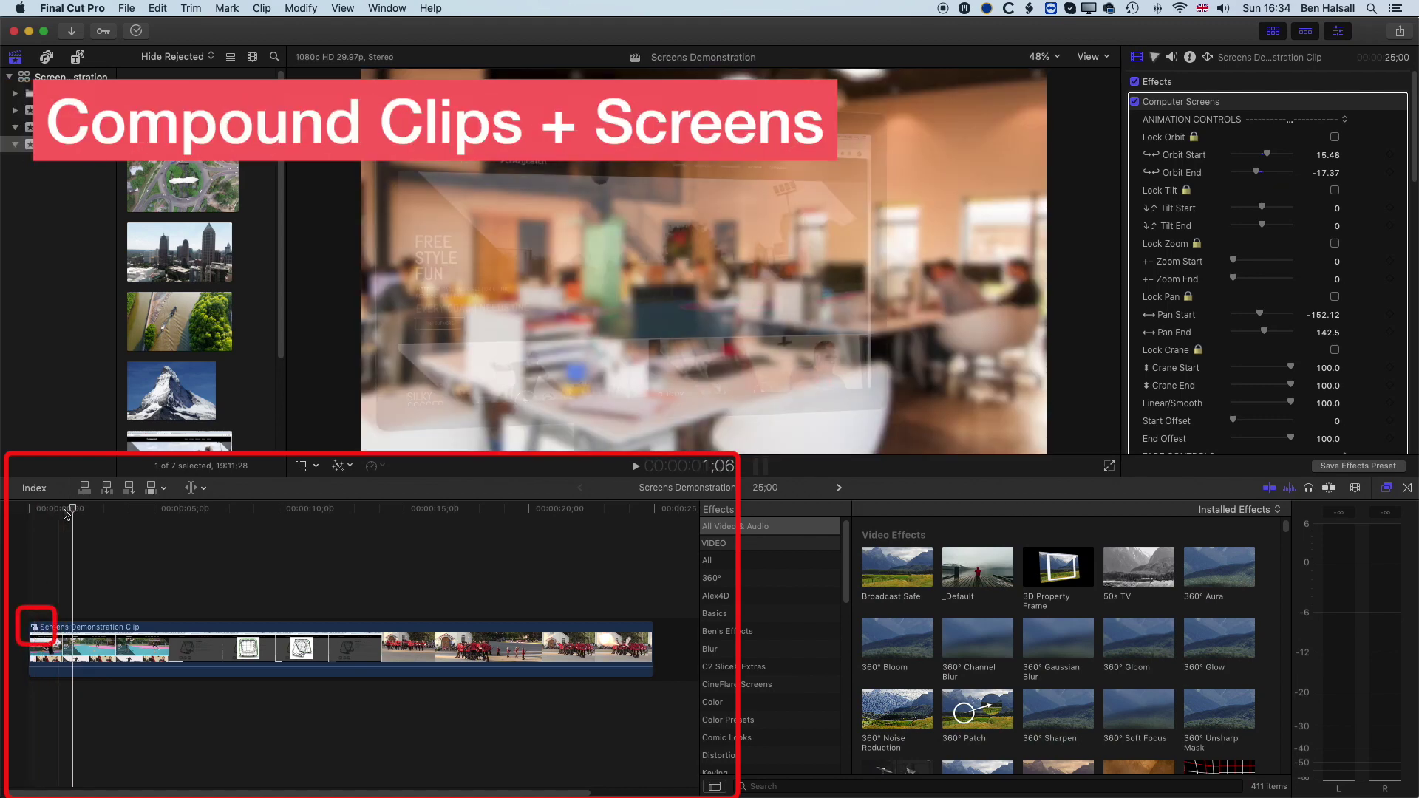
pyautogui.doubleClick(122, 650)
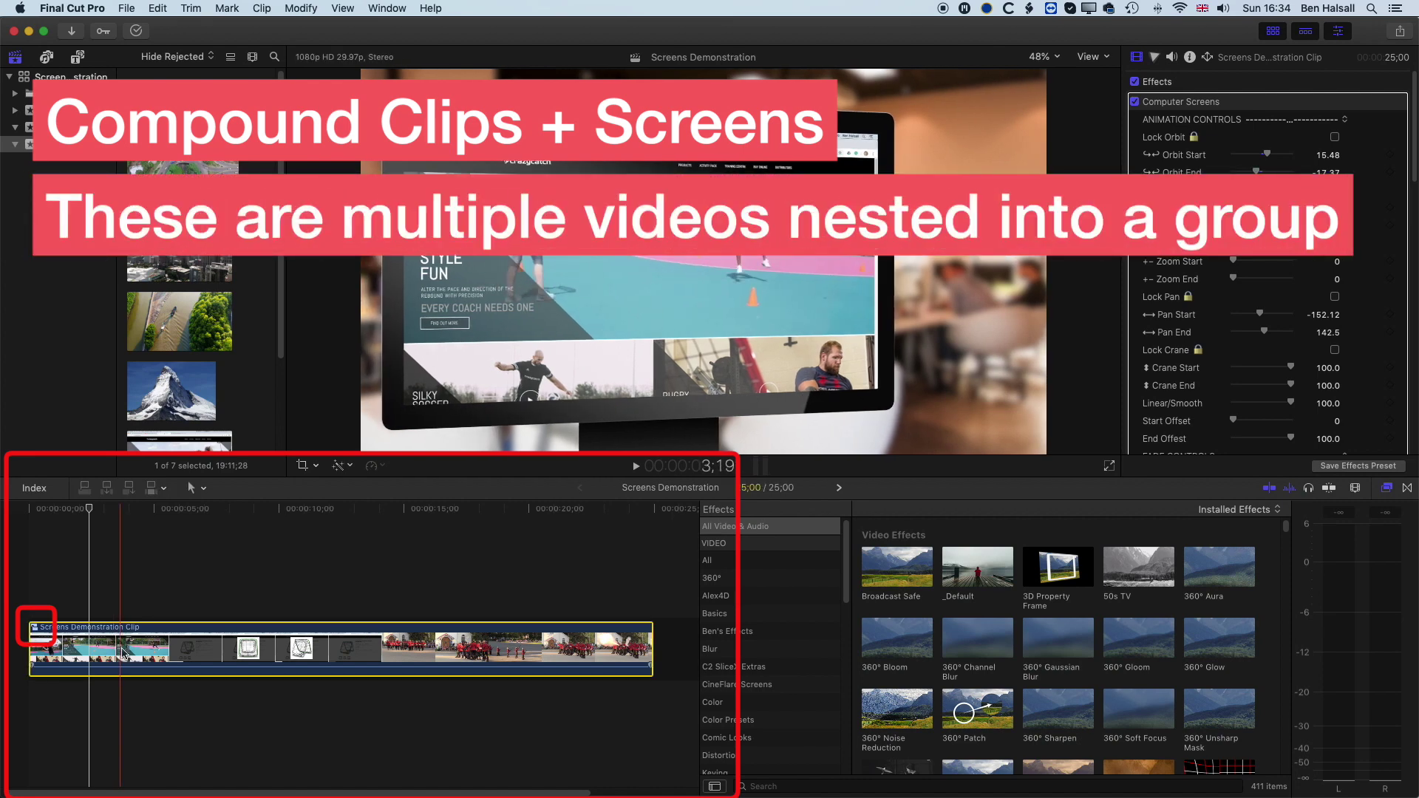
pyautogui.click(106, 509)
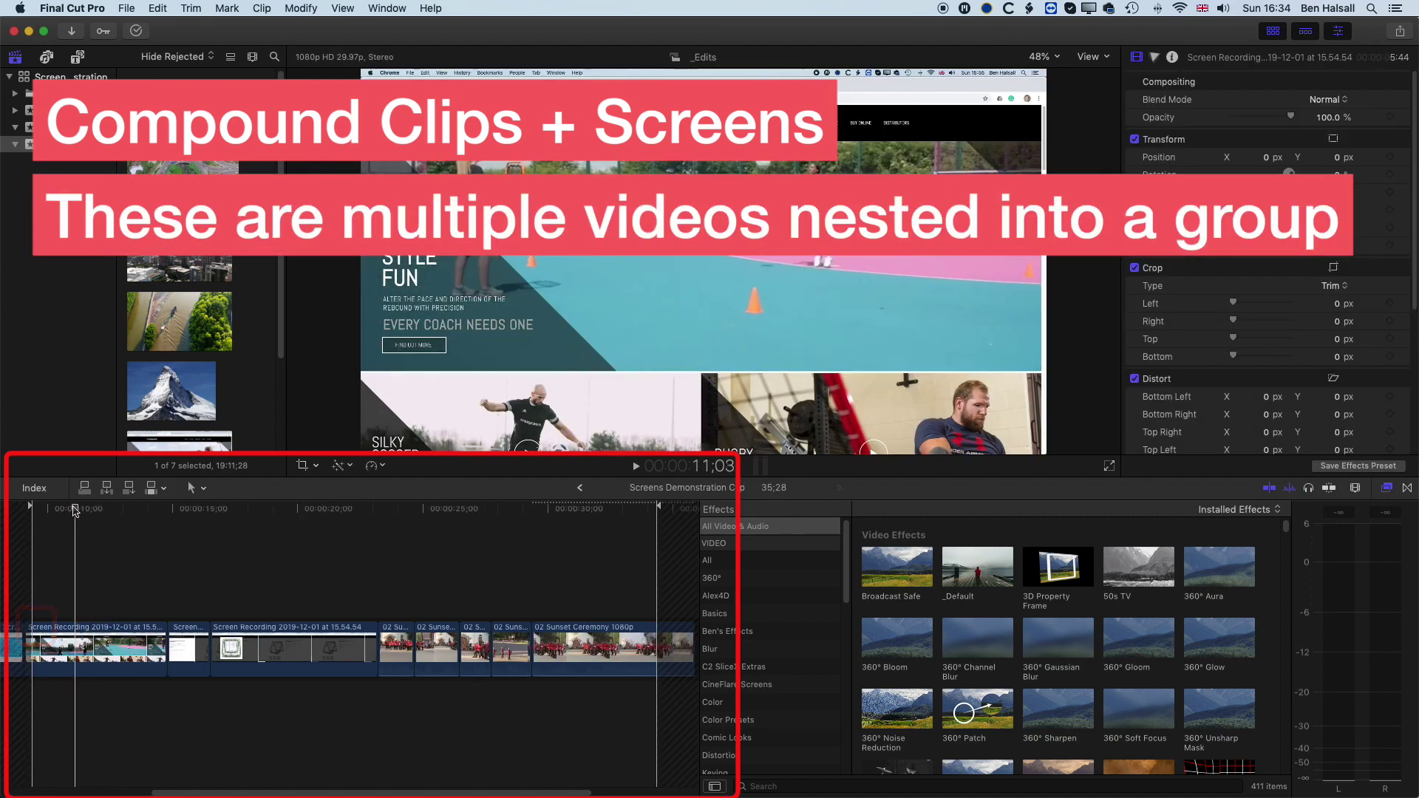
pyautogui.moveTo(110, 514); pyautogui.dragTo(549, 525)
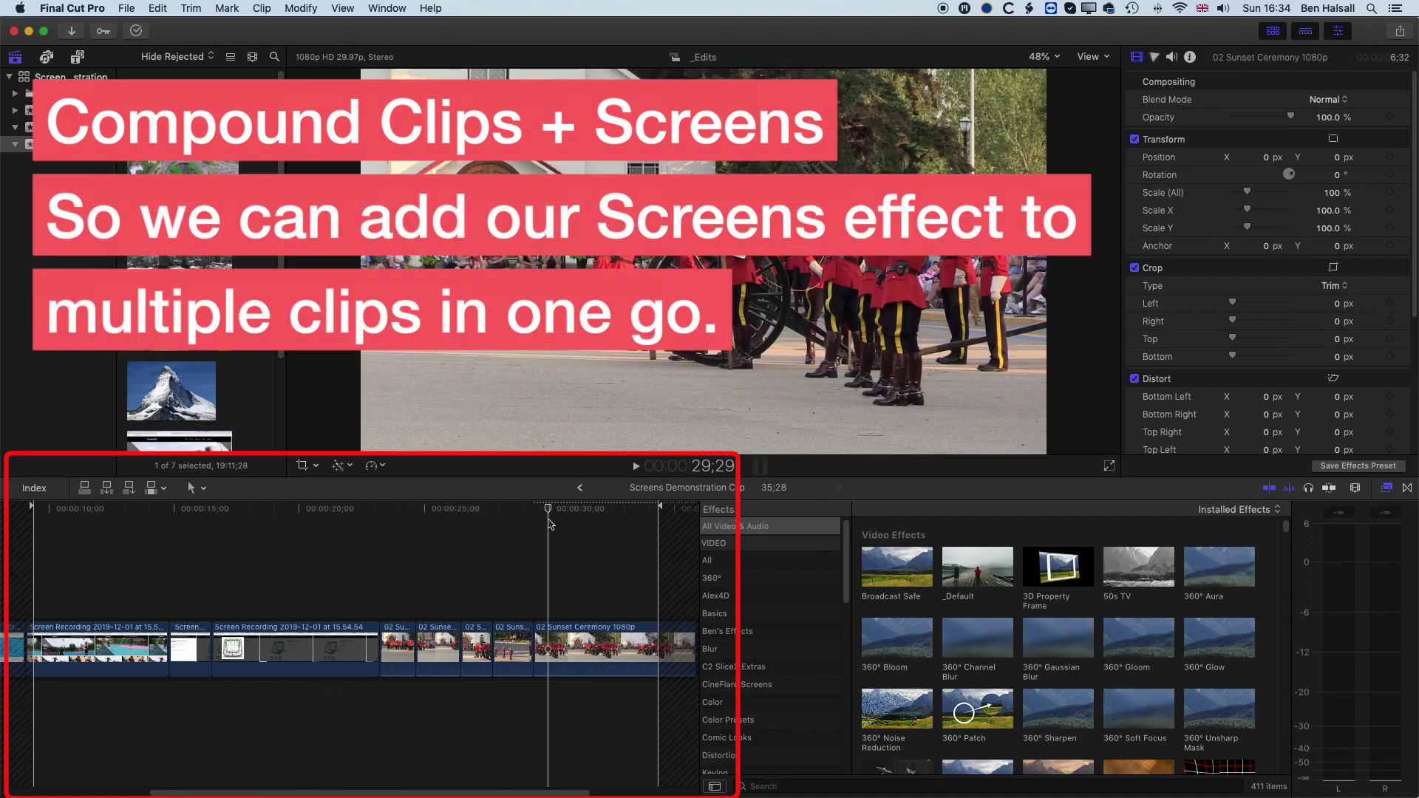
pyautogui.moveTo(549, 524); pyautogui.dragTo(621, 521)
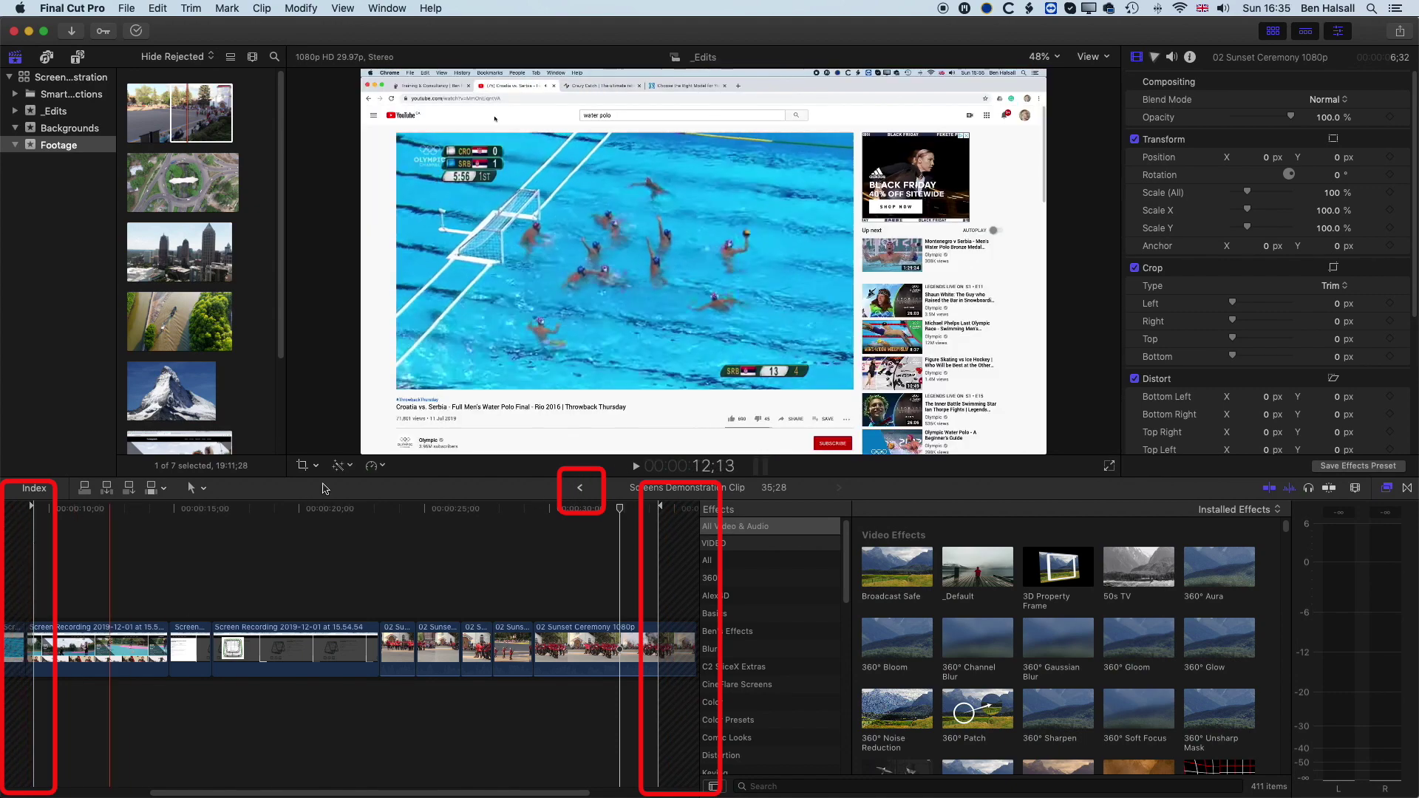
pyautogui.click(580, 490)
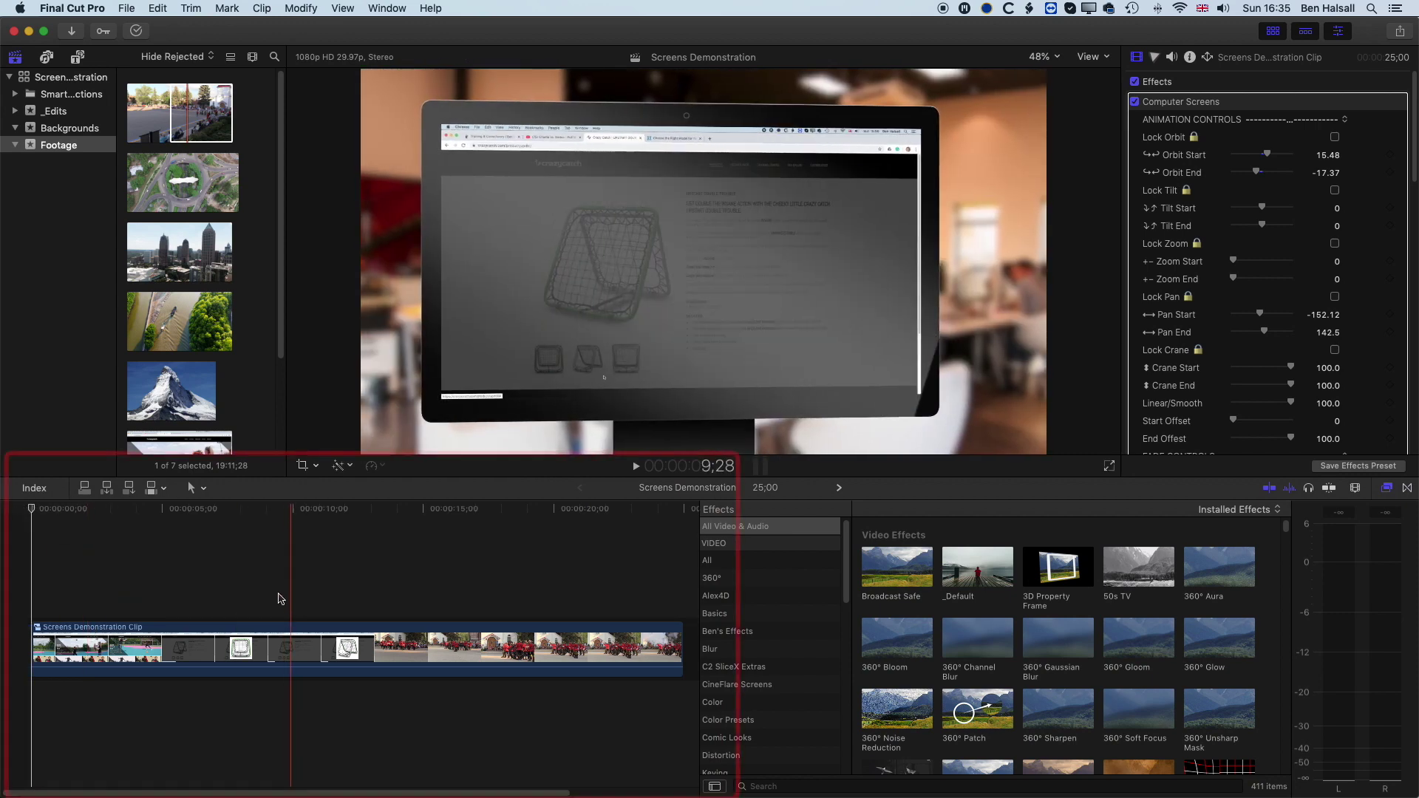
# - Delete the Screens Demonstration Clip from the timeline and look through the clips in the Footage event
pyautogui.moveTo(103, 593); pyautogui.dragTo(427, 722)
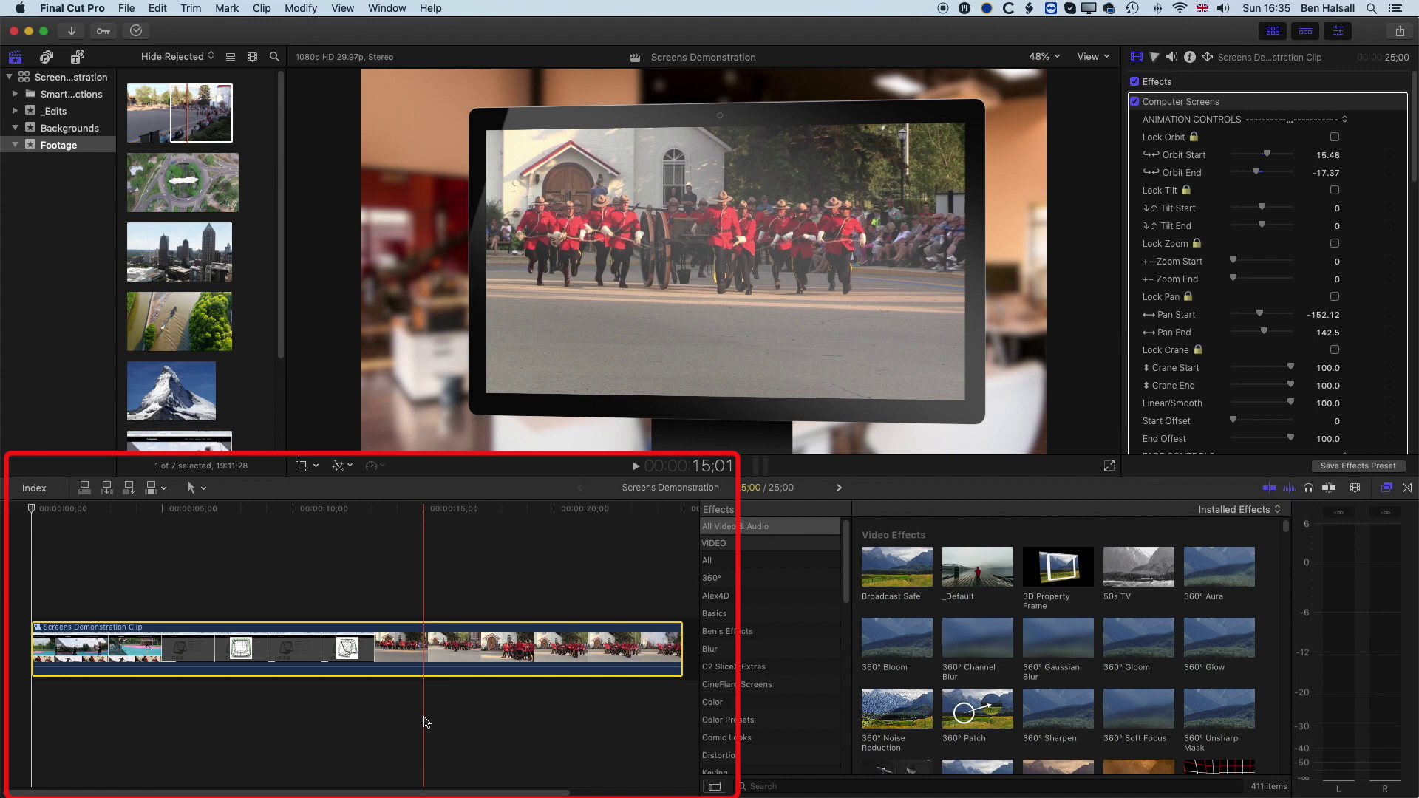
pyautogui.press('Delete')
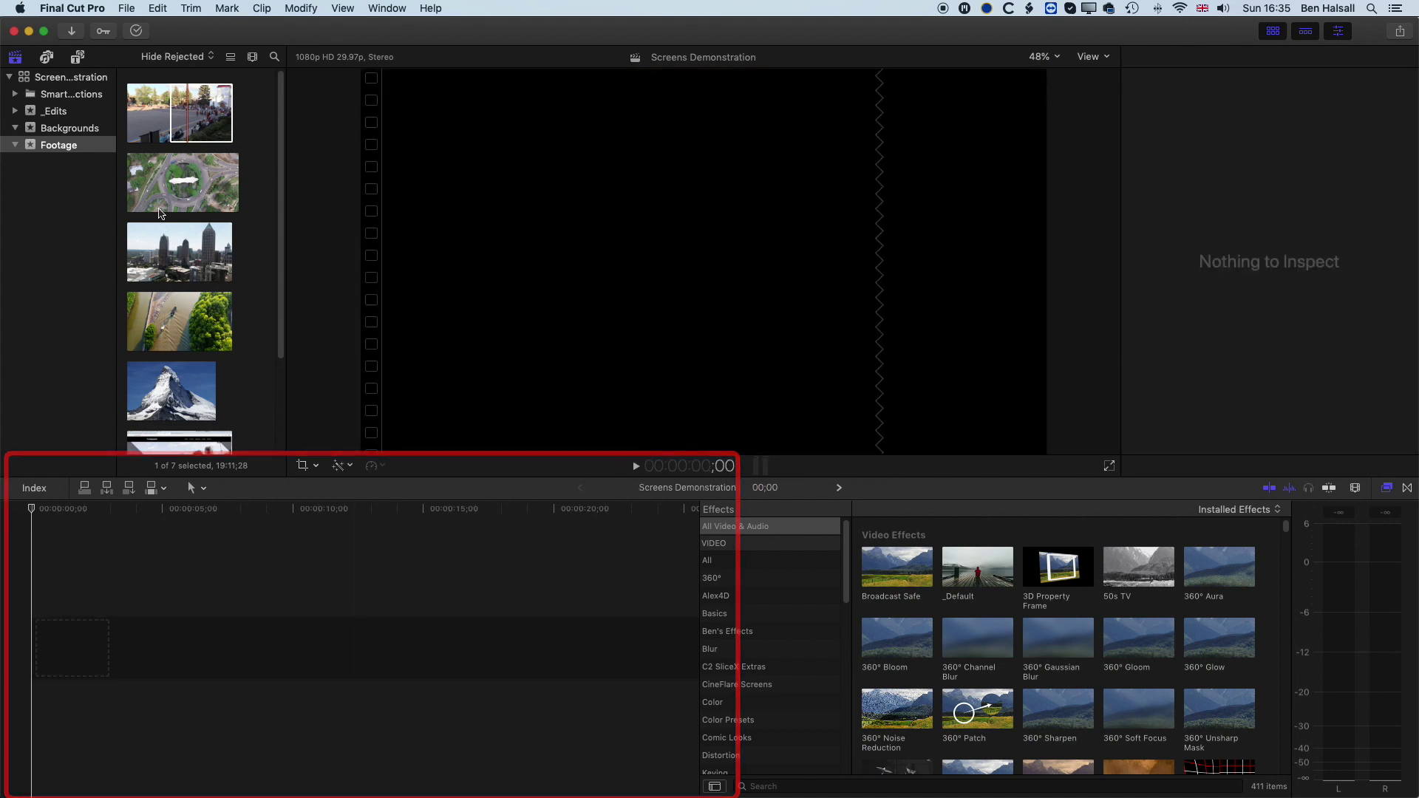
pyautogui.scroll(-4, 166, 208)
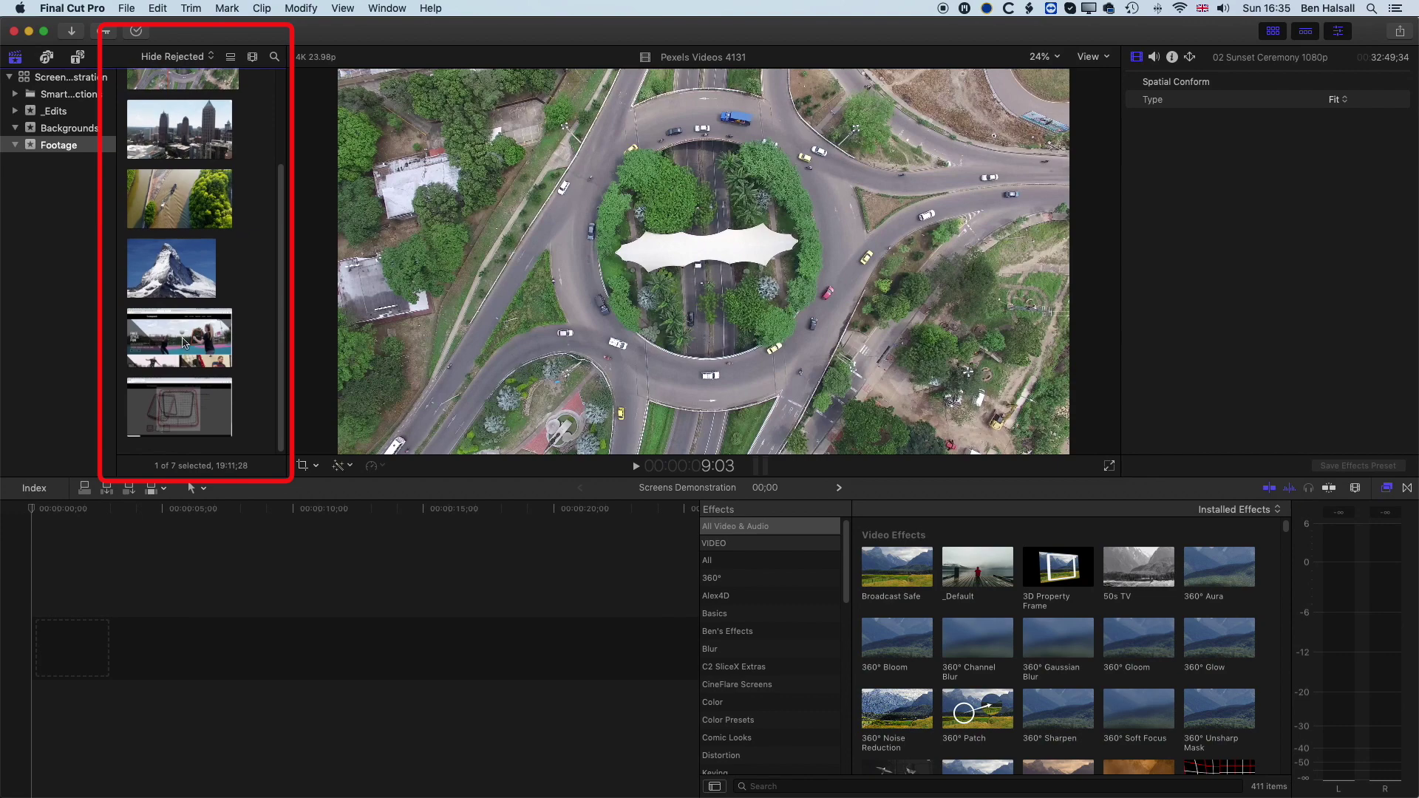
# - Add Screen Recording 2019-12-01 at 15.54.54 to the timeline and delete a middle range of about 31;26 with Range Selection
pyautogui.click(181, 344)
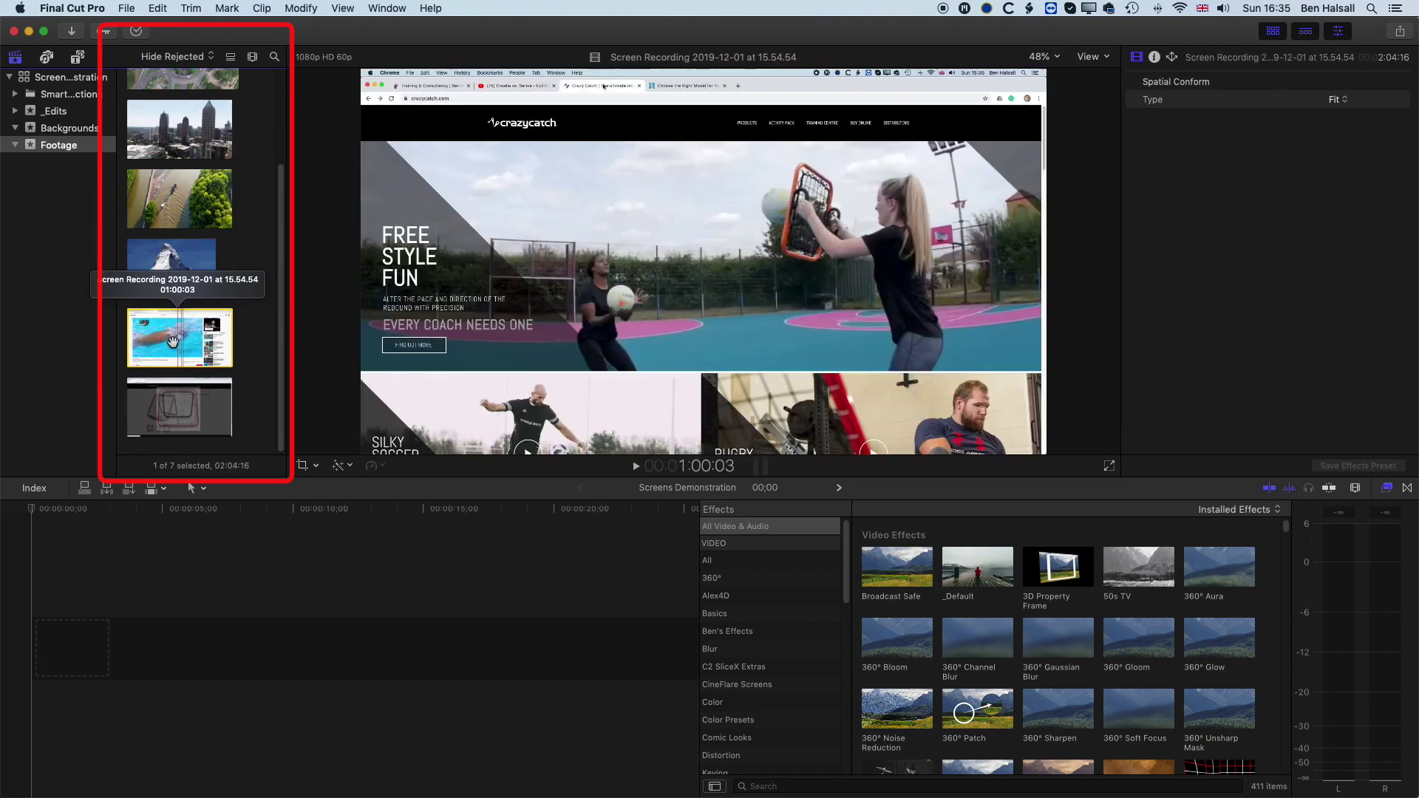
pyautogui.moveTo(164, 340); pyautogui.dragTo(148, 562)
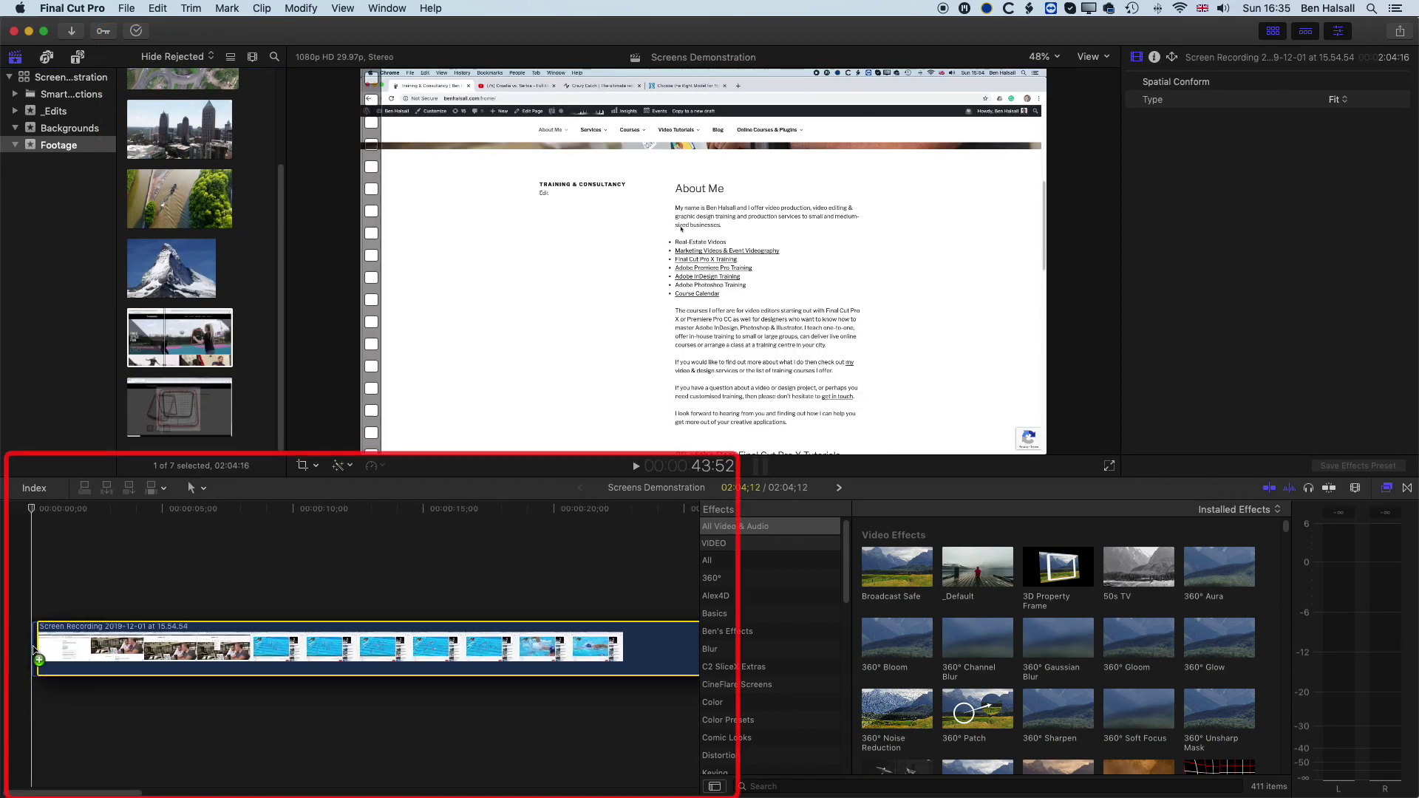
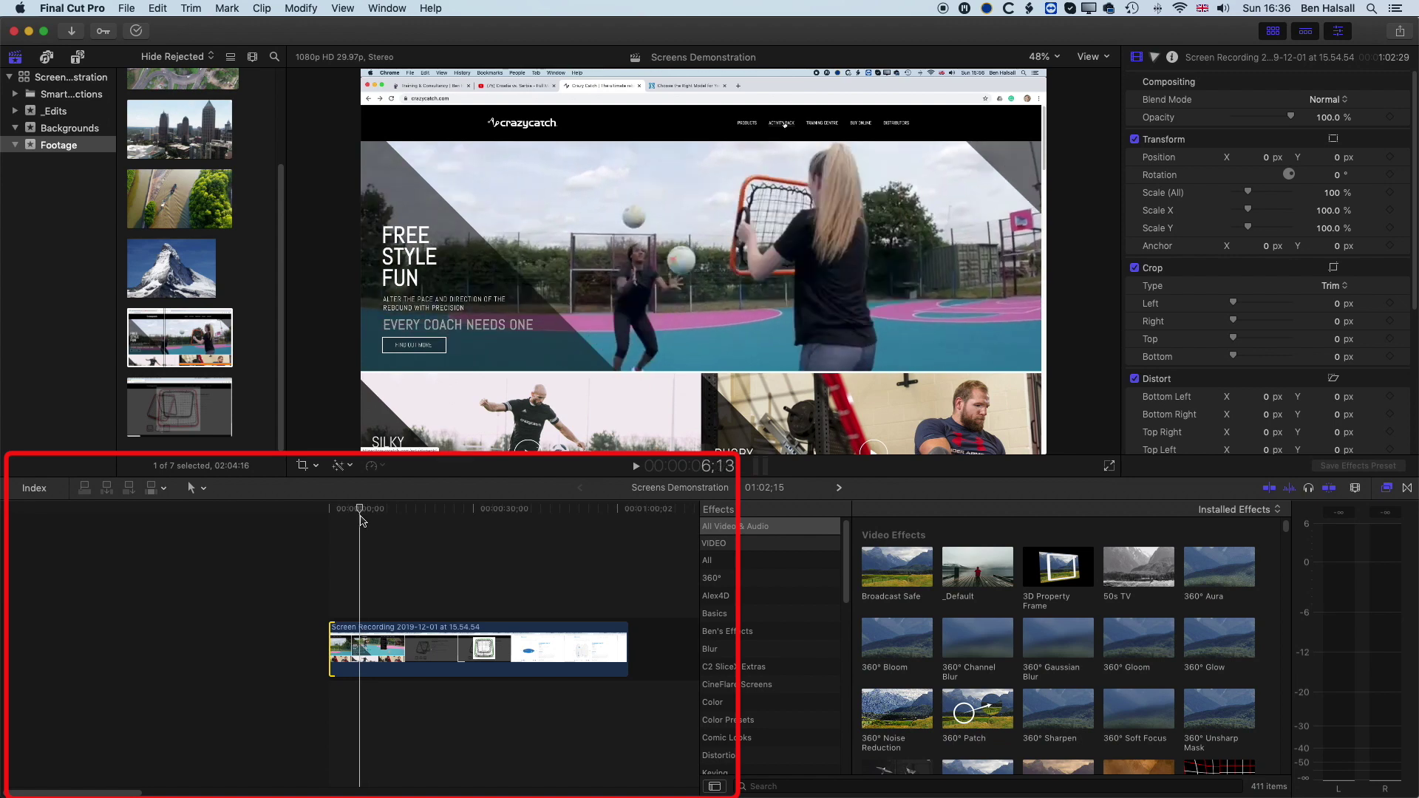
pyautogui.click(201, 492)
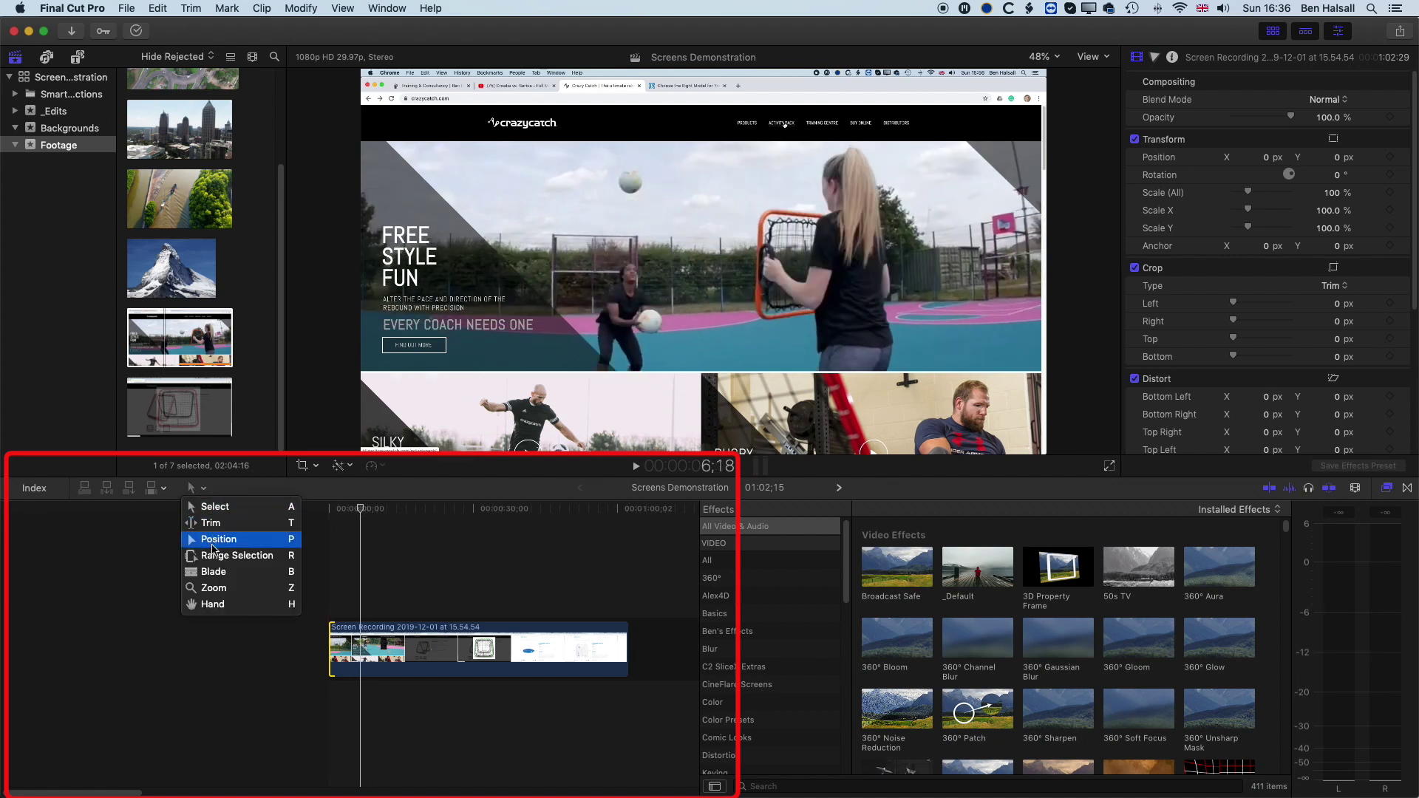
pyautogui.click(216, 558)
pyautogui.moveTo(362, 652); pyautogui.dragTo(519, 653)
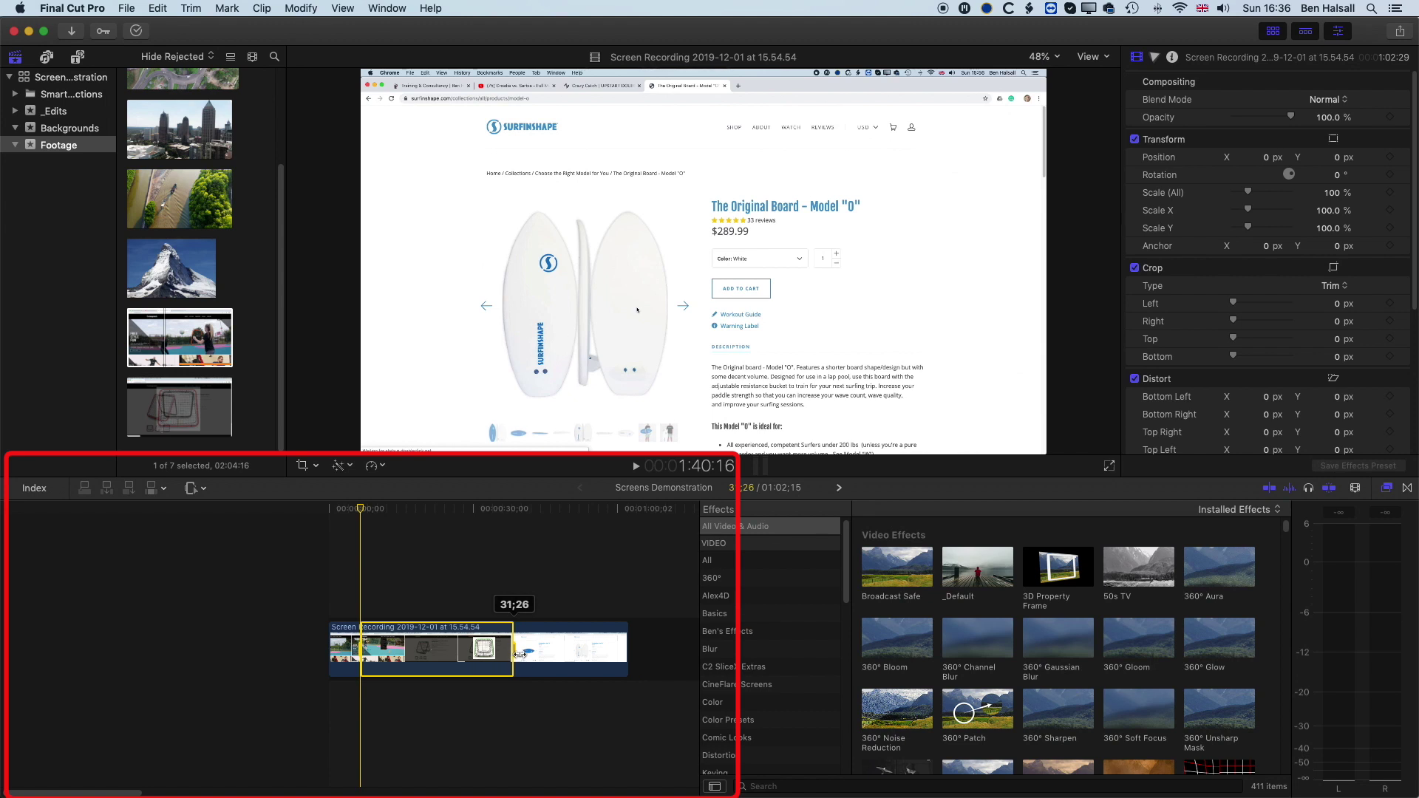
pyautogui.press('Delete')
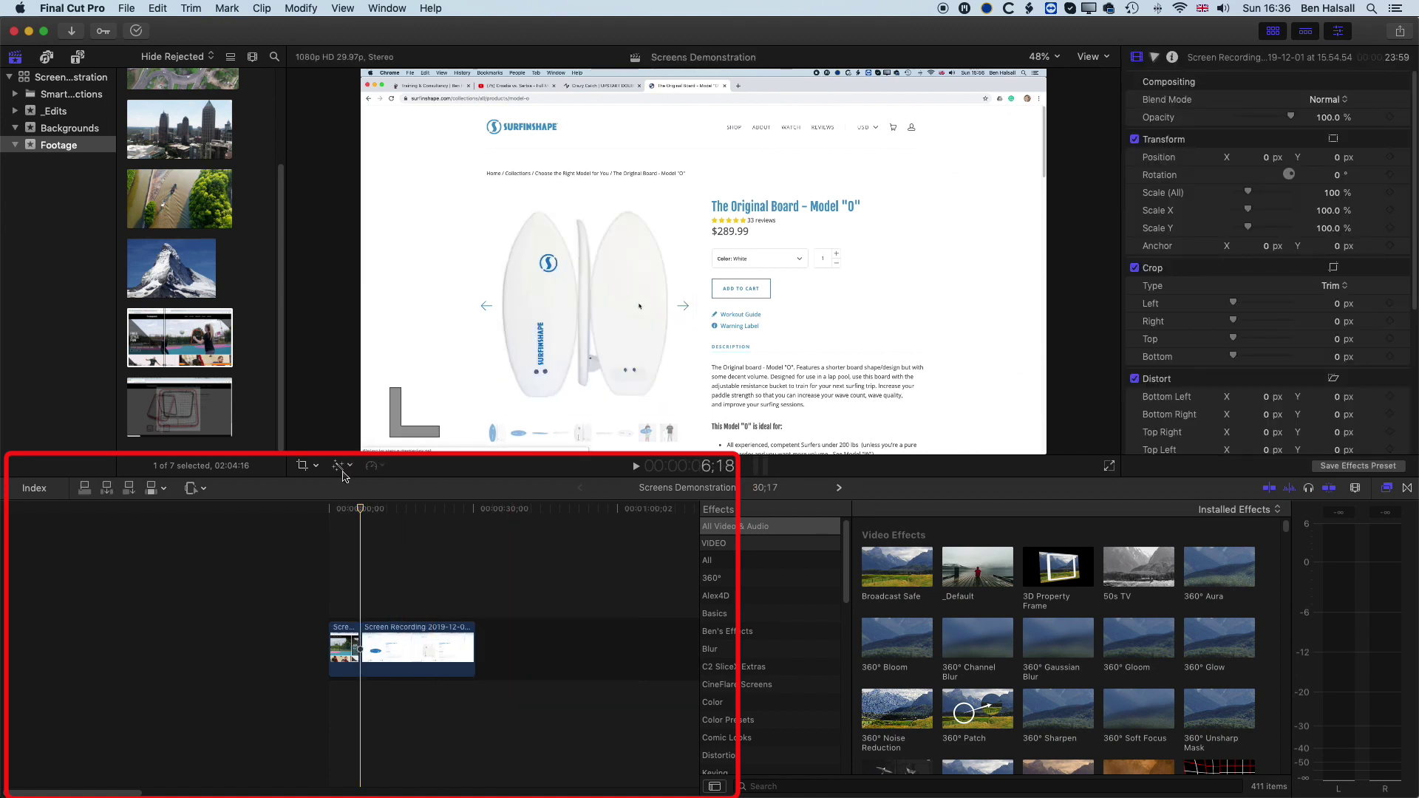
# - Trim the end of the second screen recording segment, shortening it to about 13:12, and fit the edit to the timeline
pyautogui.press('a')
pyautogui.moveTo(473, 651); pyautogui.dragTo(423, 653)
pyautogui.moveTo(360, 514); pyautogui.dragTo(334, 512)
pyautogui.hotkey('shift', 'z')
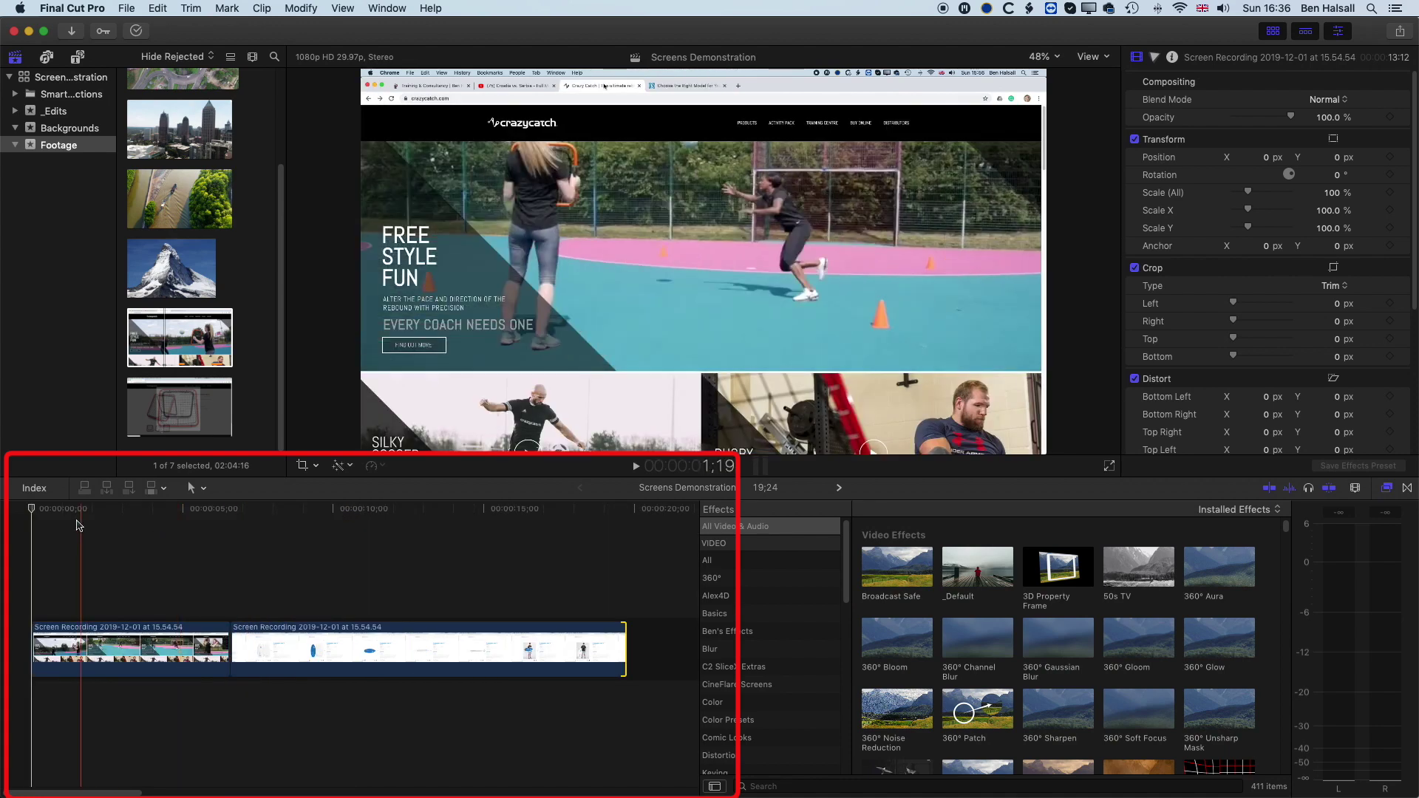
# - Scrub through the first segment, and trim both ends of the second screen recording segment to about 6:50 long
pyautogui.moveTo(61, 514)
pyautogui.mouseDown()
pyautogui.moveTo(179, 521)
pyautogui.moveTo(71, 515)
pyautogui.mouseUp()
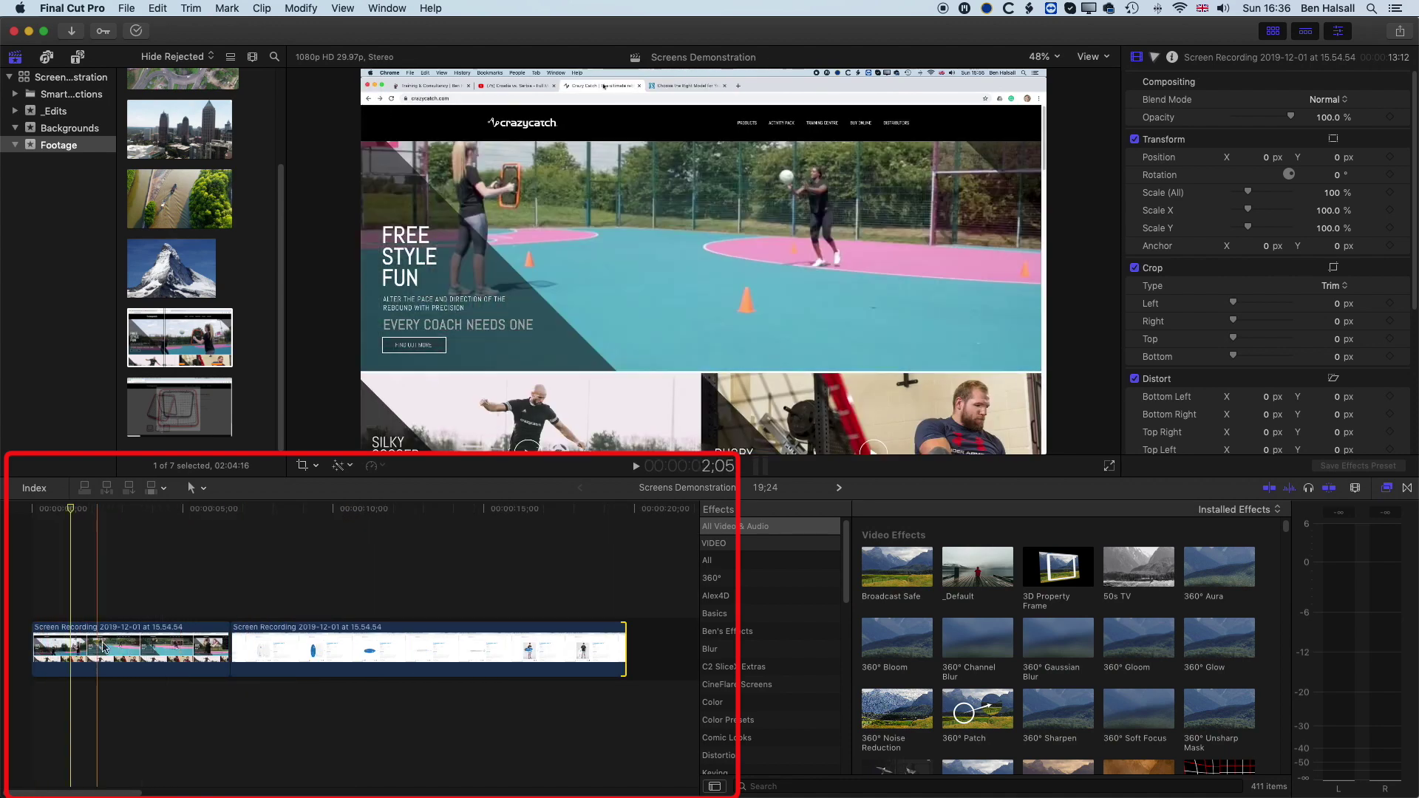
pyautogui.click(107, 647)
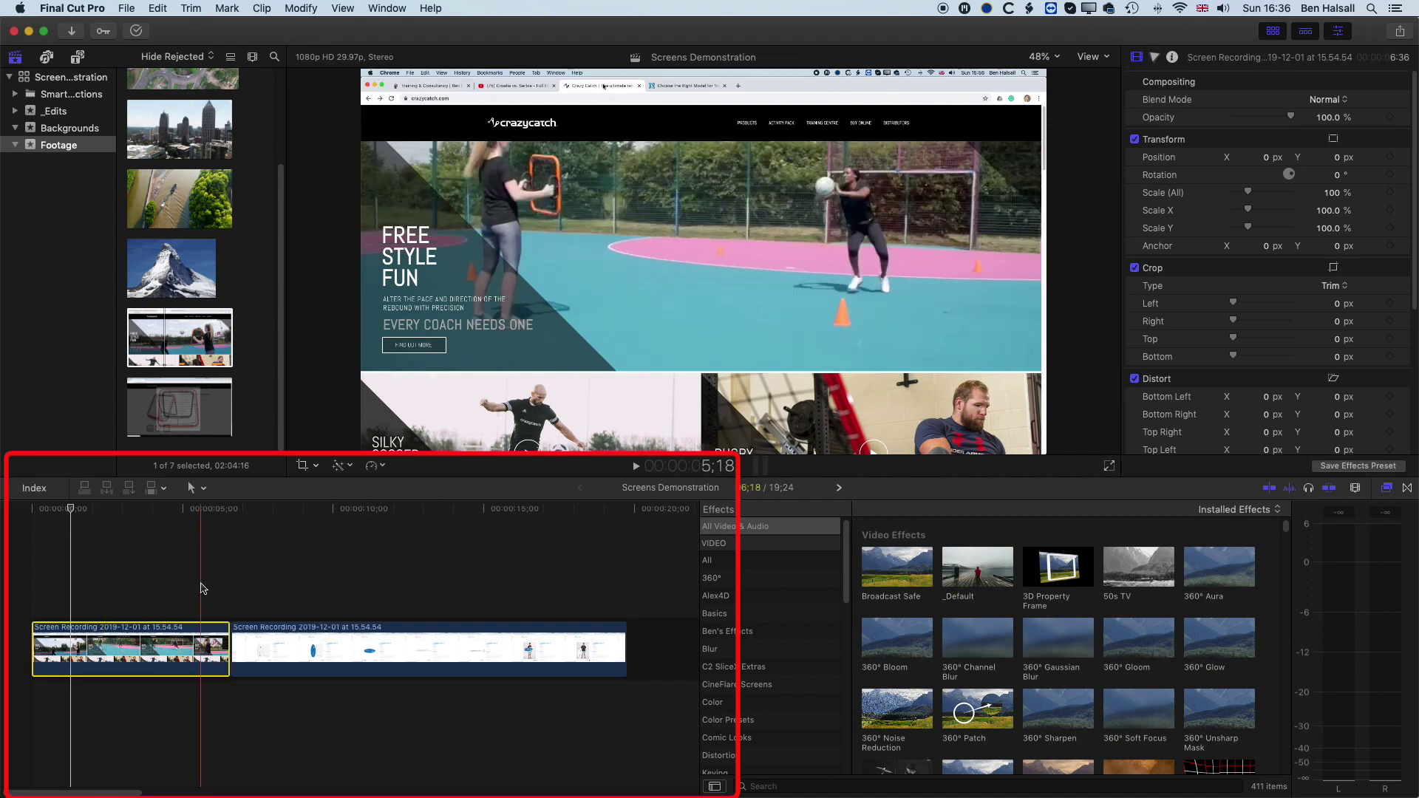
pyautogui.click(234, 648)
pyautogui.moveTo(233, 648); pyautogui.dragTo(352, 648)
pyautogui.moveTo(623, 648); pyautogui.dragTo(533, 648)
# - Append the marked range of 02 Sunset Ceremony 1080p after the screen recordings and lower its audio level to silence
pyautogui.scroll(2, 169, 183)
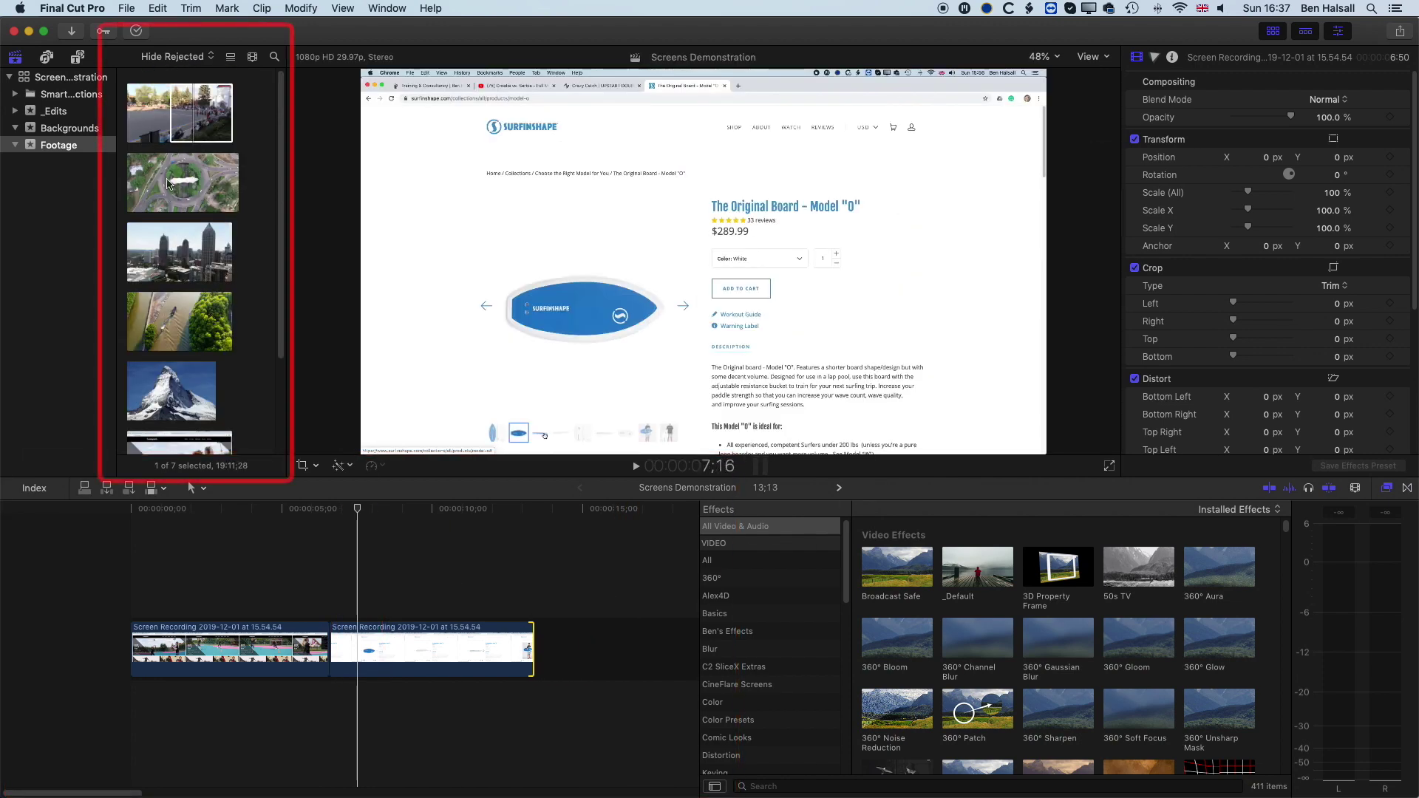
pyautogui.click(207, 113)
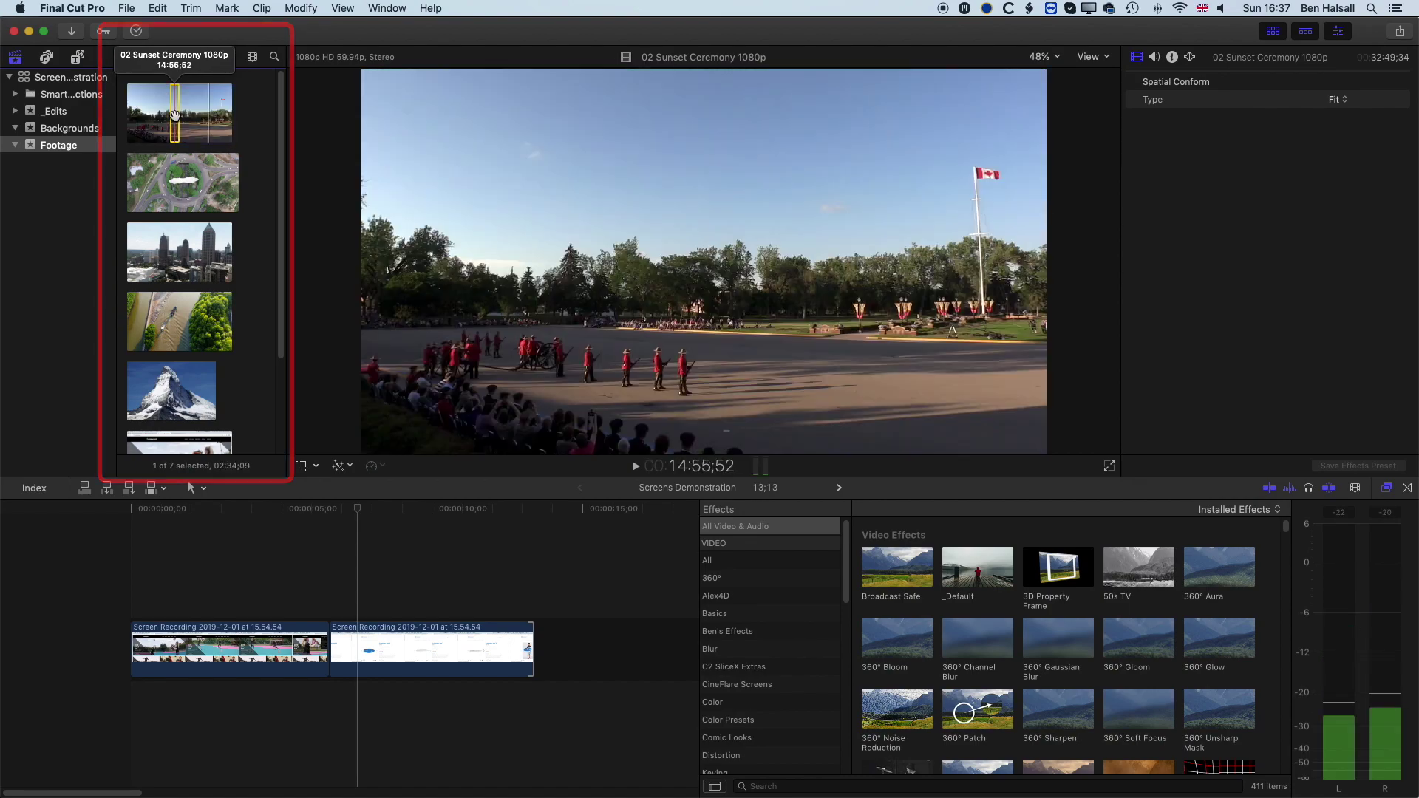
pyautogui.moveTo(174, 116); pyautogui.dragTo(539, 643)
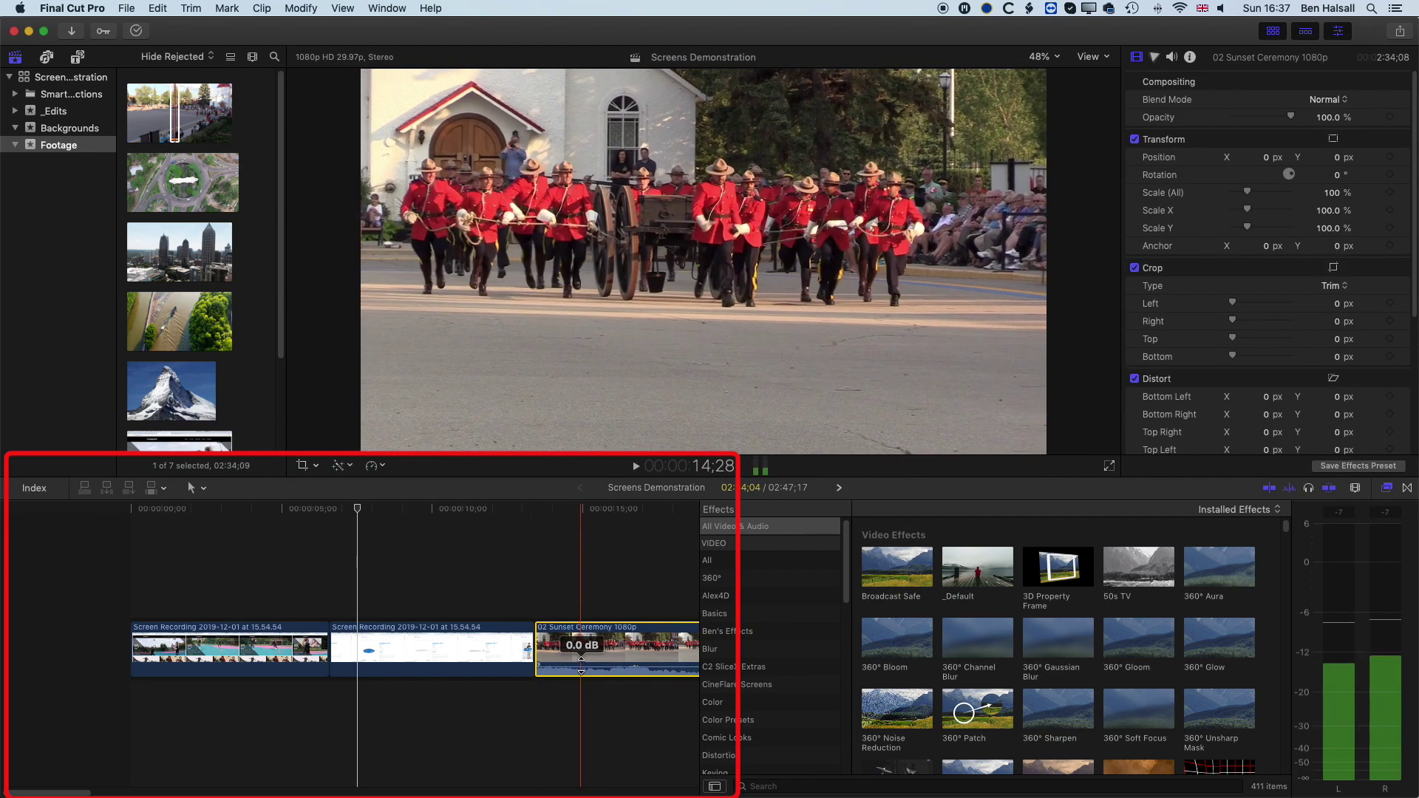
pyautogui.moveTo(580, 660); pyautogui.dragTo(581, 660)
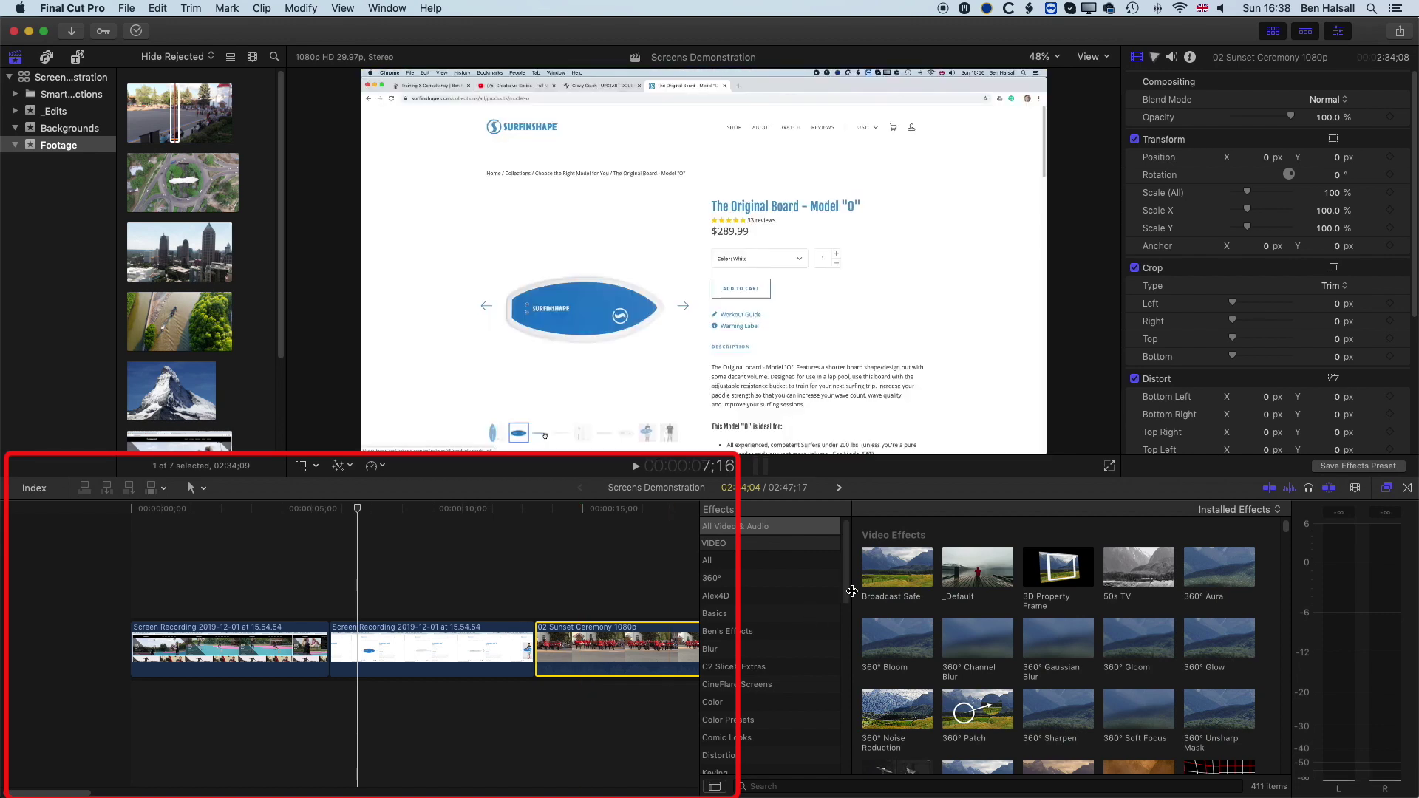
# - Narrow the Effects browser to give the timeline more width
pyautogui.moveTo(853, 579); pyautogui.dragTo(1077, 579)
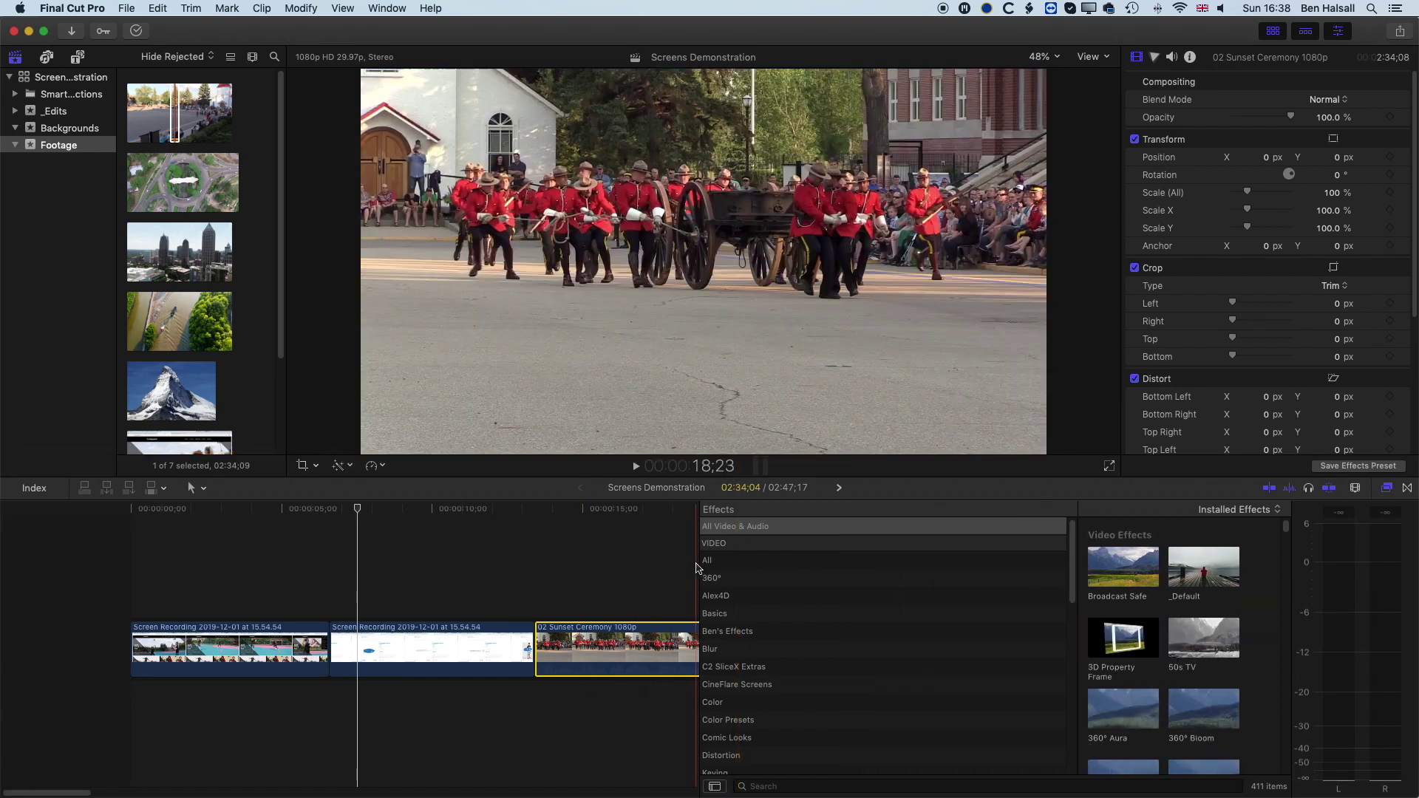
pyautogui.moveTo(697, 568); pyautogui.dragTo(994, 569)
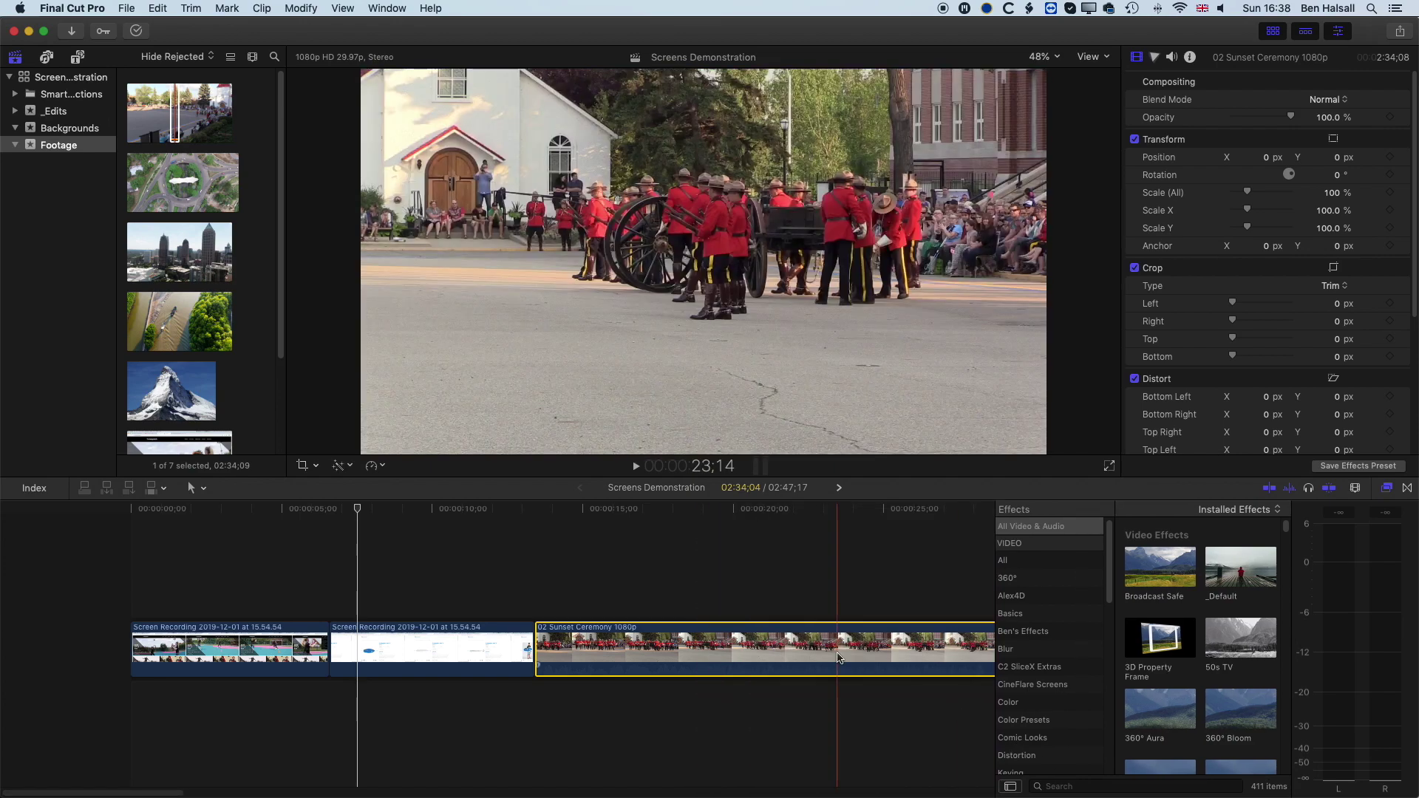
pyautogui.hscroll(5, 507, 577)
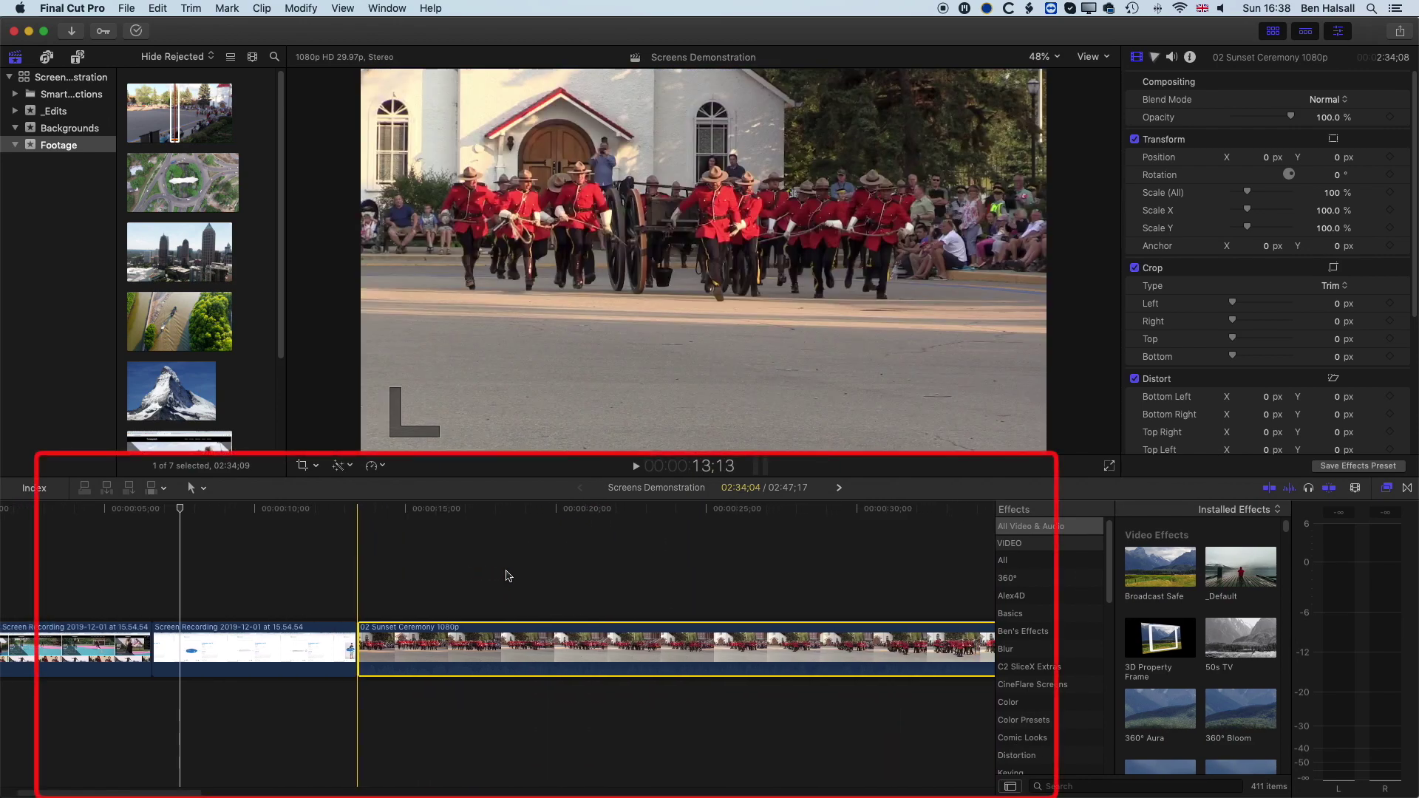
# - Trim away the beginning of 02 Sunset Ceremony 1080p up to the shot of the soldiers holding rifles, at about 1:18;23
pyautogui.hotkey('shift', 'z')
pyautogui.moveTo(176, 516); pyautogui.dragTo(438, 513)
pyautogui.press('j')
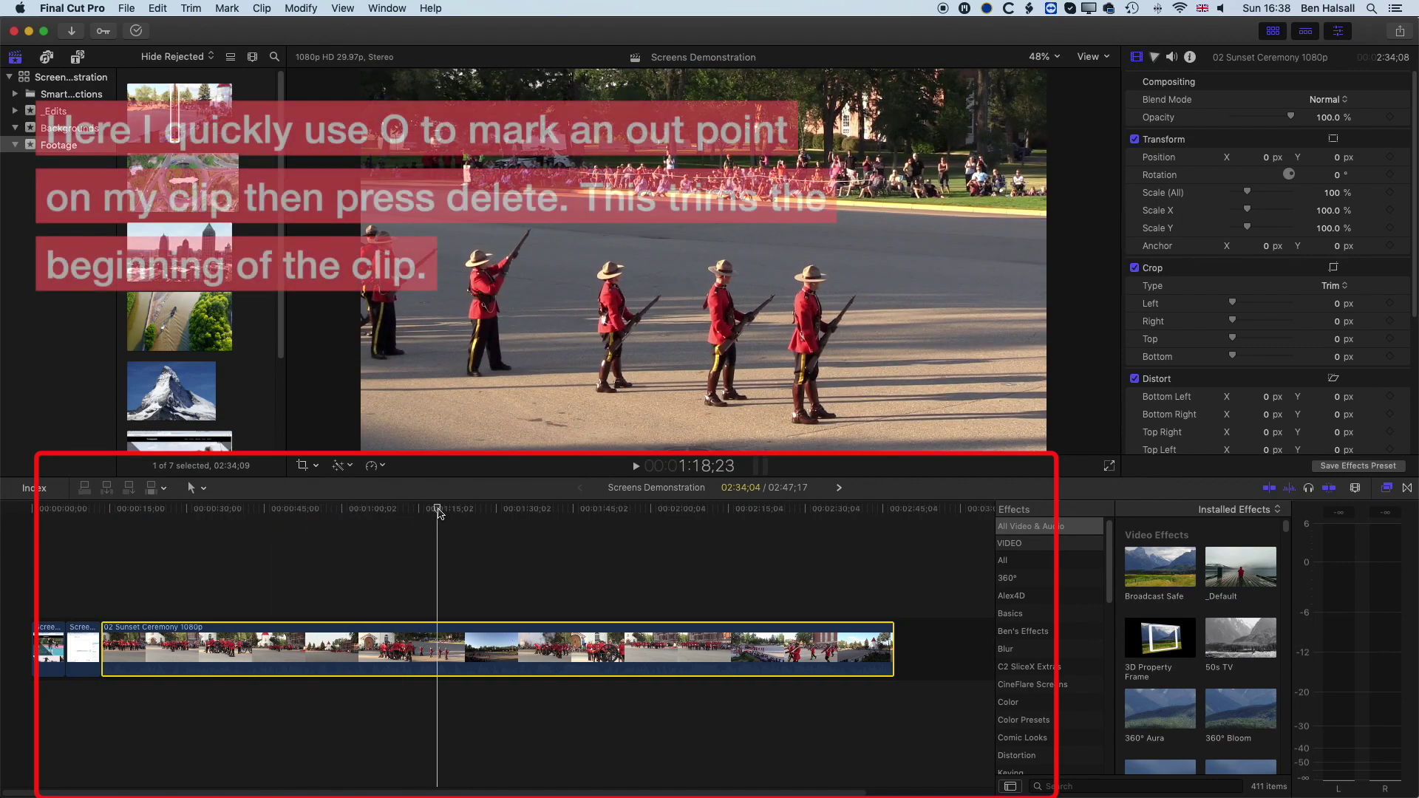
pyautogui.press('o')
pyautogui.press('Delete')
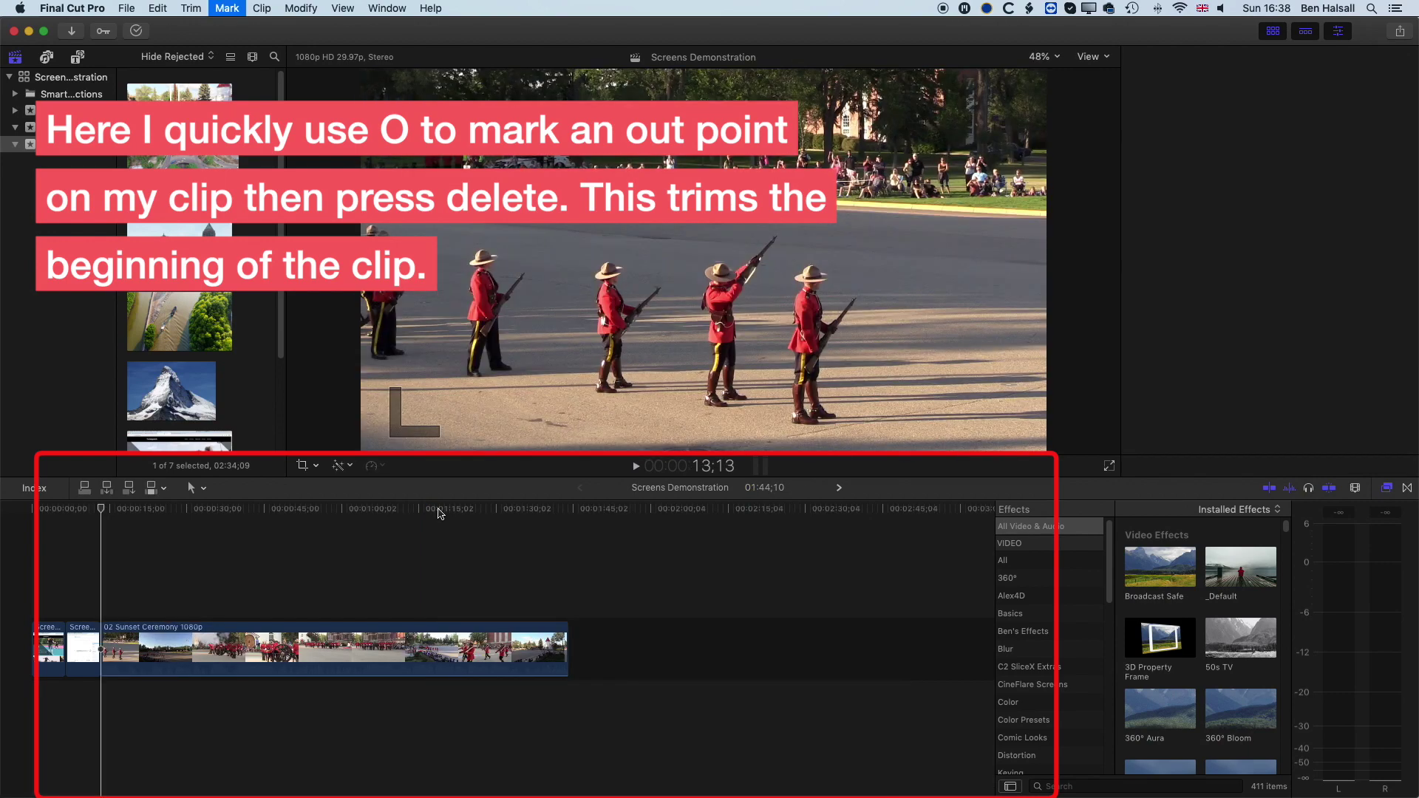
# - Trim off the rest of 02 Sunset Ceremony 1080p after the cannon has fired, from 37;16 onwards
pyautogui.moveTo(115, 515); pyautogui.dragTo(227, 521)
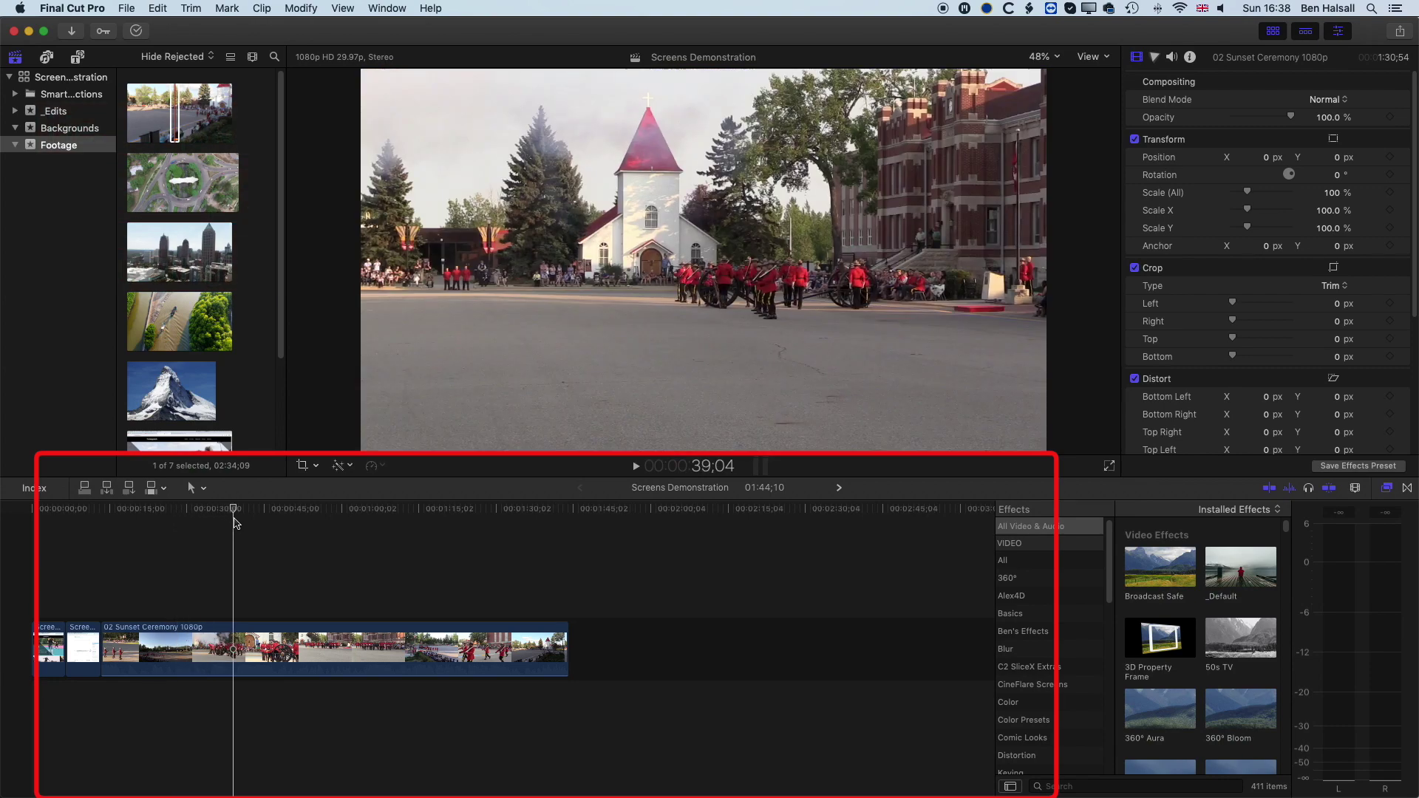
pyautogui.press('i')
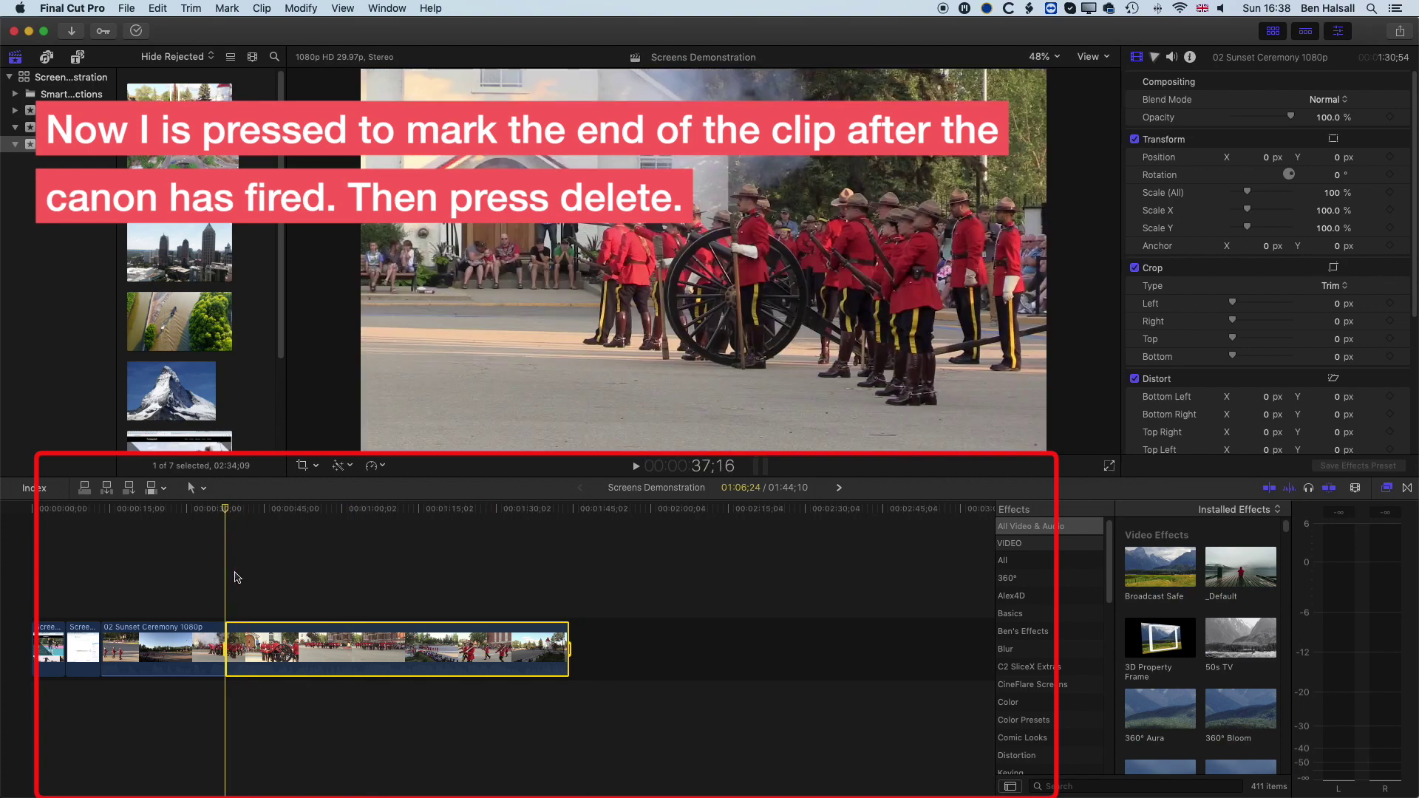
pyautogui.press('Delete')
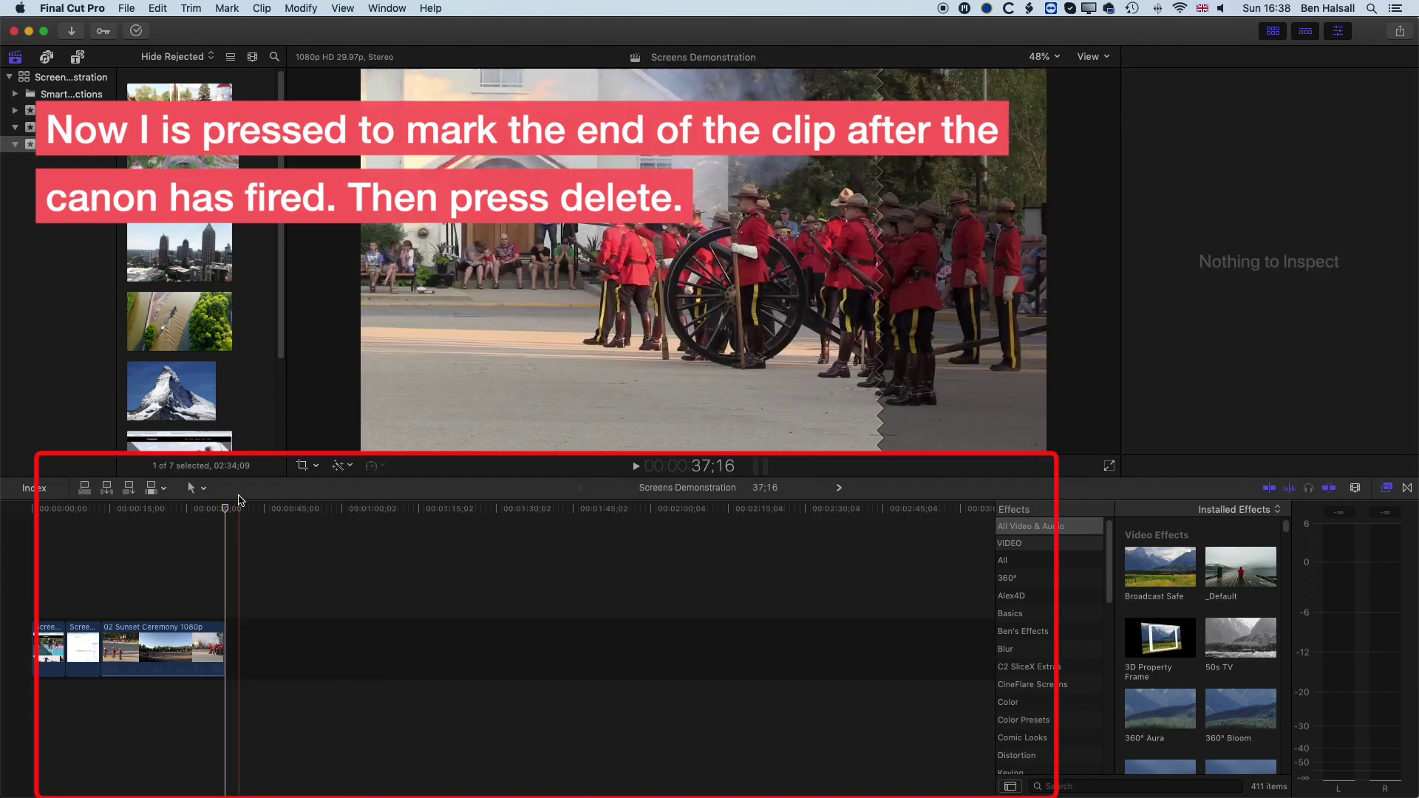
# - Delete a range of about 17;01 from the middle of the Sunset Ceremony clip, ending just before the cannon fires
pyautogui.click(208, 509)
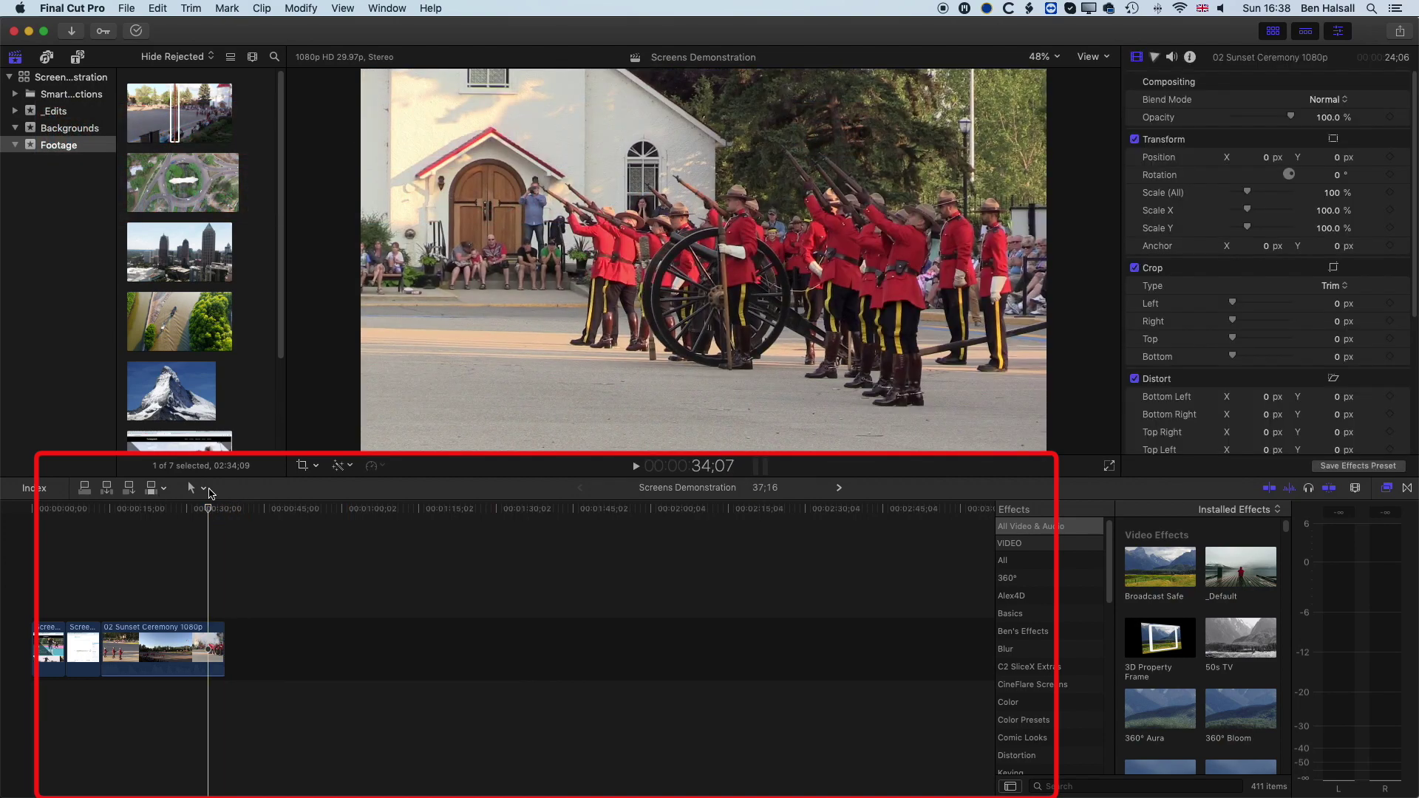
pyautogui.click(210, 494)
pyautogui.click(225, 555)
pyautogui.click(120, 510)
pyautogui.moveTo(126, 668); pyautogui.dragTo(211, 664)
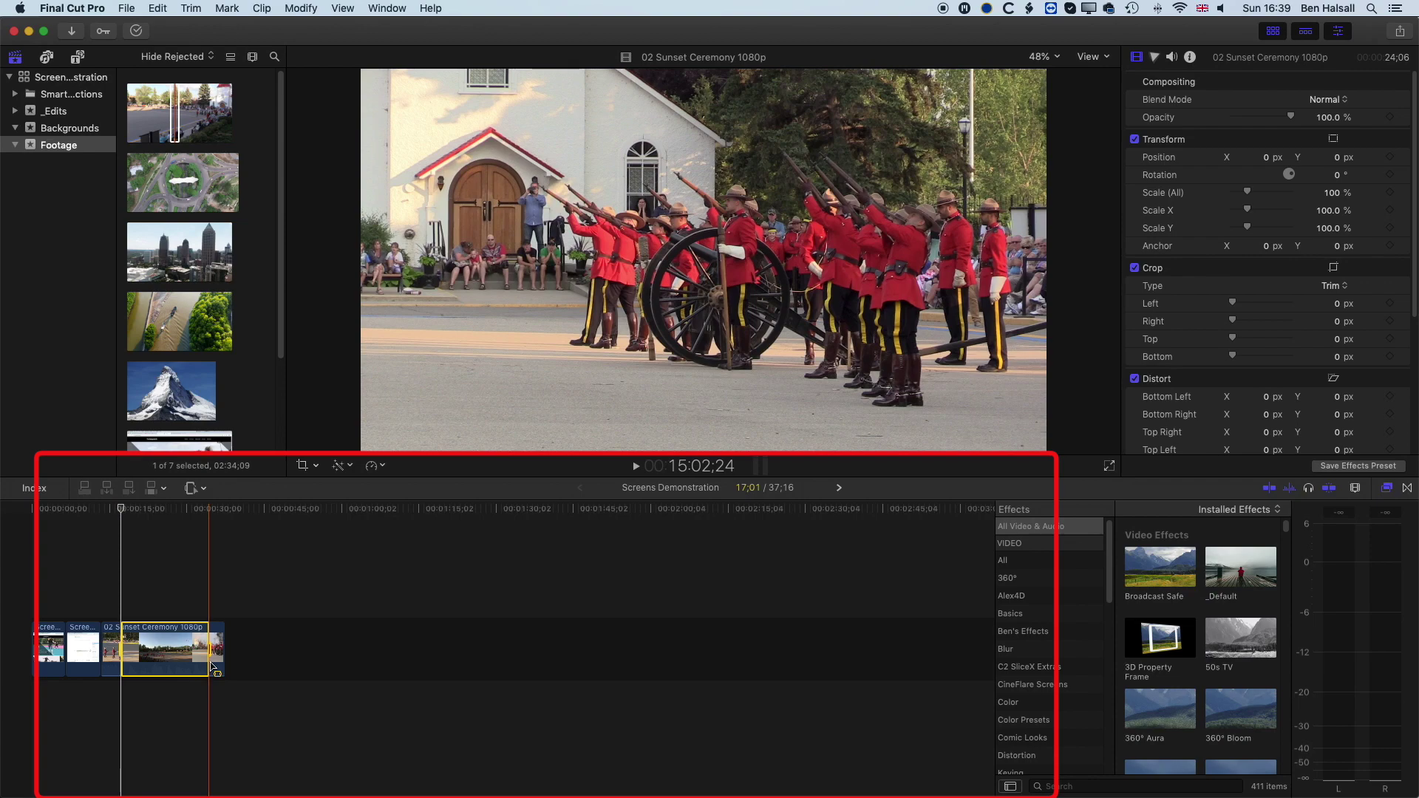
pyautogui.press('Delete')
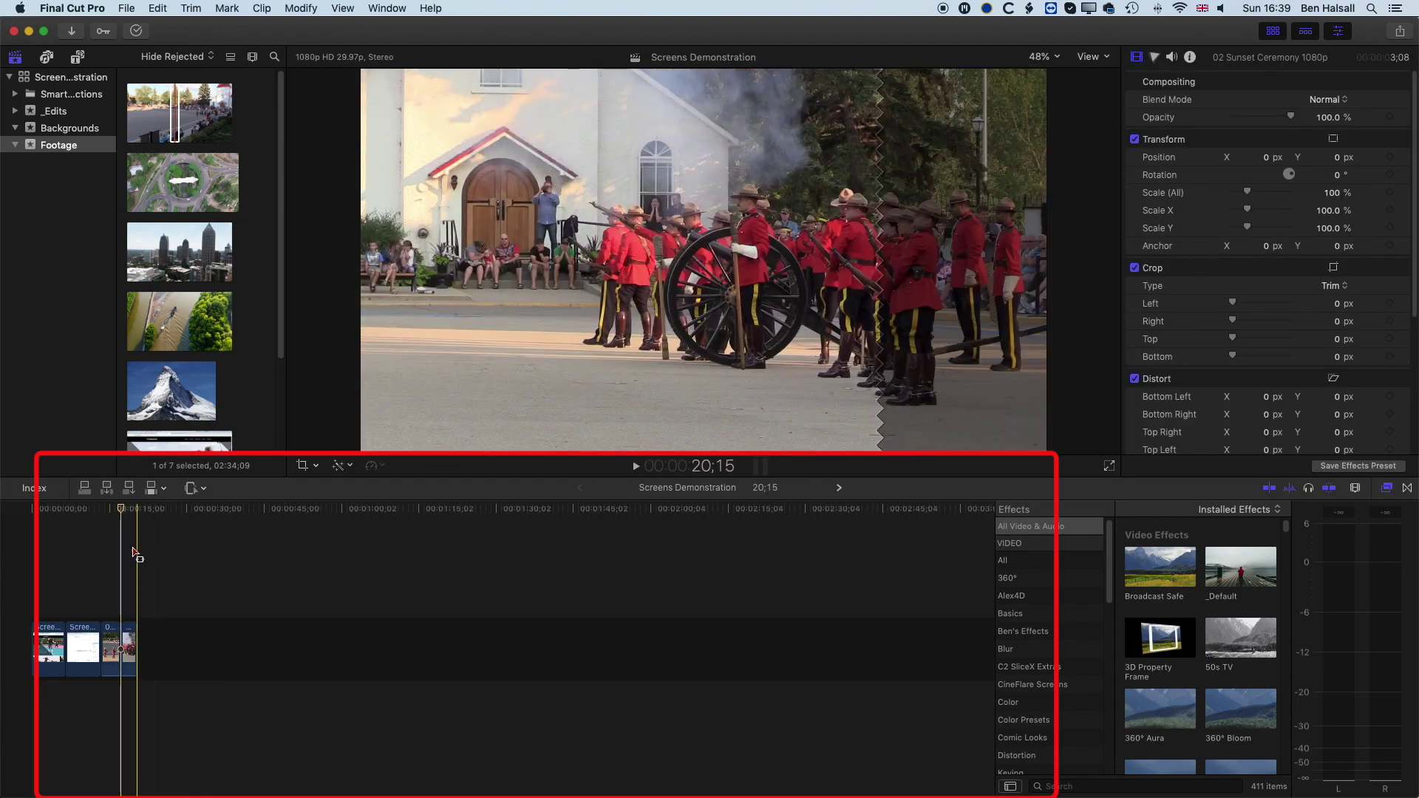
# - Fit the whole edit in the timeline, then scrub and play through the rough cut to review it
pyautogui.hotkey('shift', 'z')
pyautogui.click(42, 511)
pyautogui.moveTo(42, 515); pyautogui.dragTo(606, 526)
pyautogui.press('space')
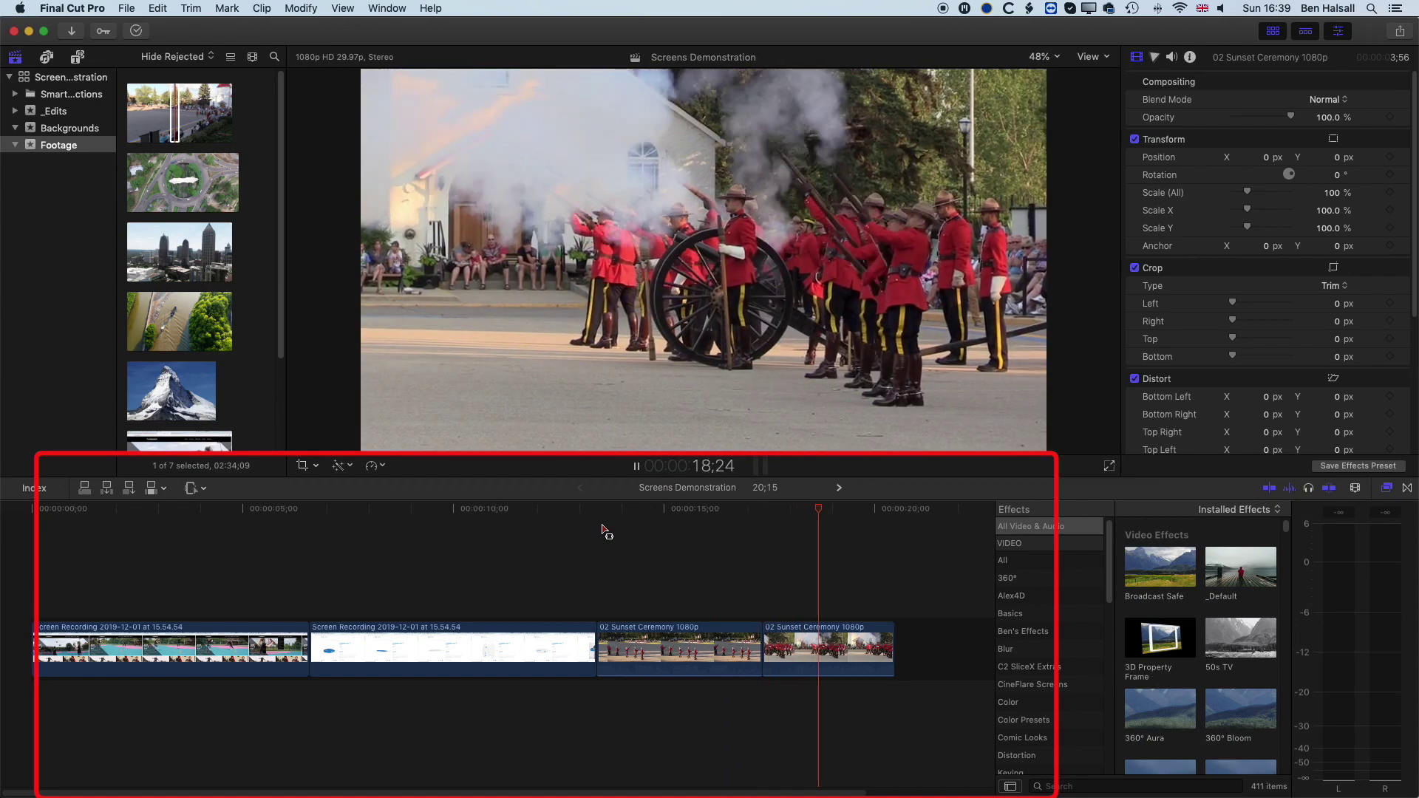
pyautogui.click(422, 510)
pyautogui.moveTo(82, 517); pyautogui.dragTo(330, 529)
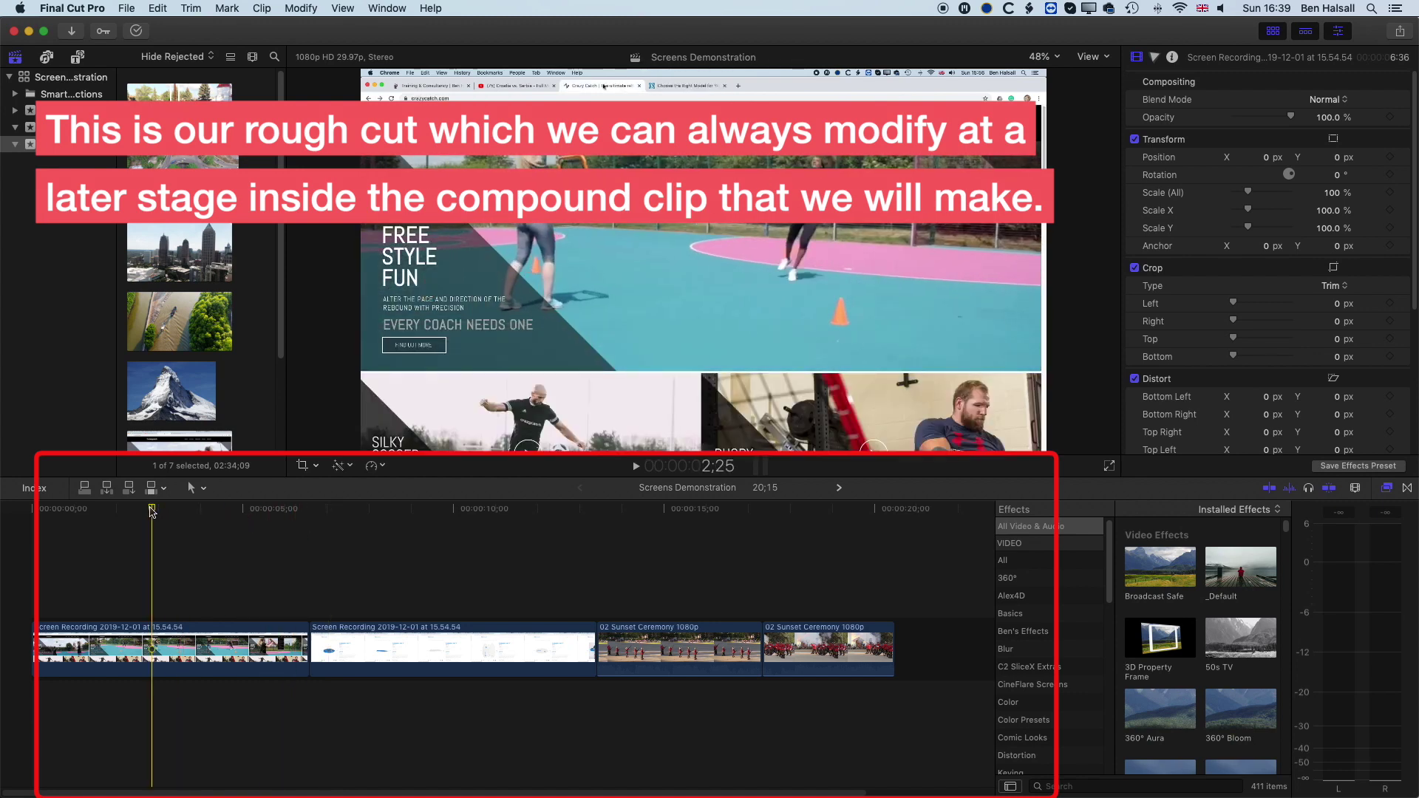
# - Combine all four timeline clips into a compound clip named Screen Compound Clips in the _Edits event
pyautogui.moveTo(179, 590); pyautogui.dragTo(855, 706)
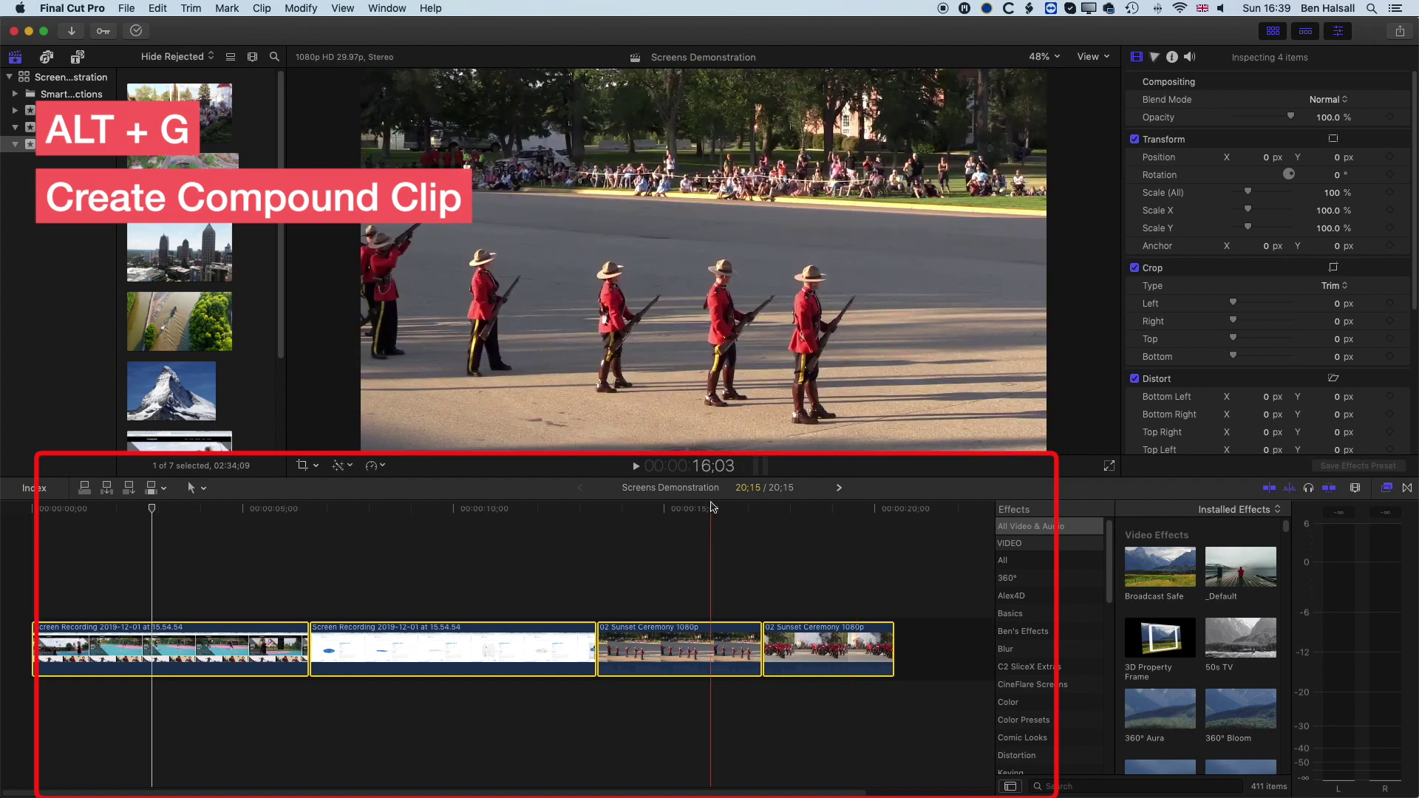
pyautogui.click(127, 8)
pyautogui.moveTo(148, 25)
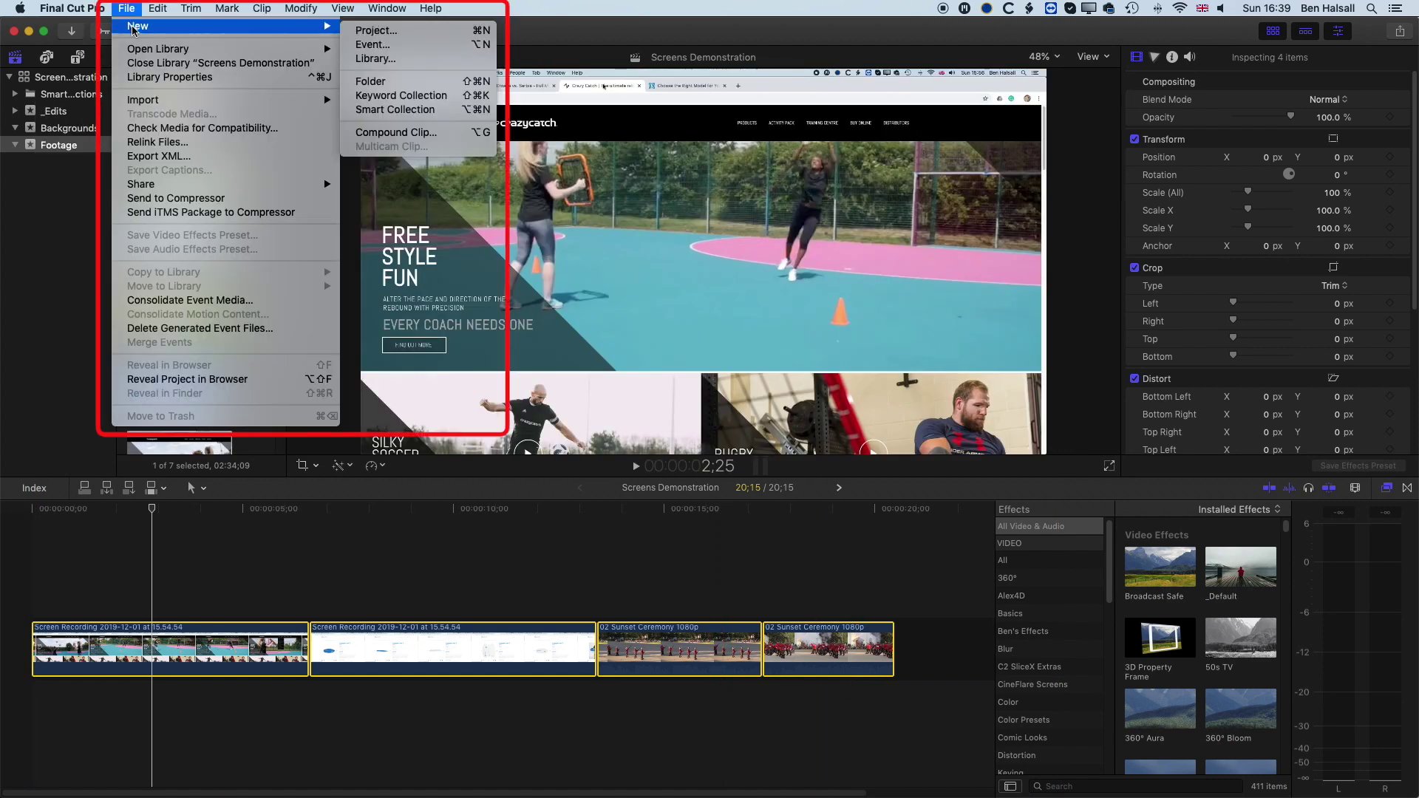
pyautogui.click(484, 133)
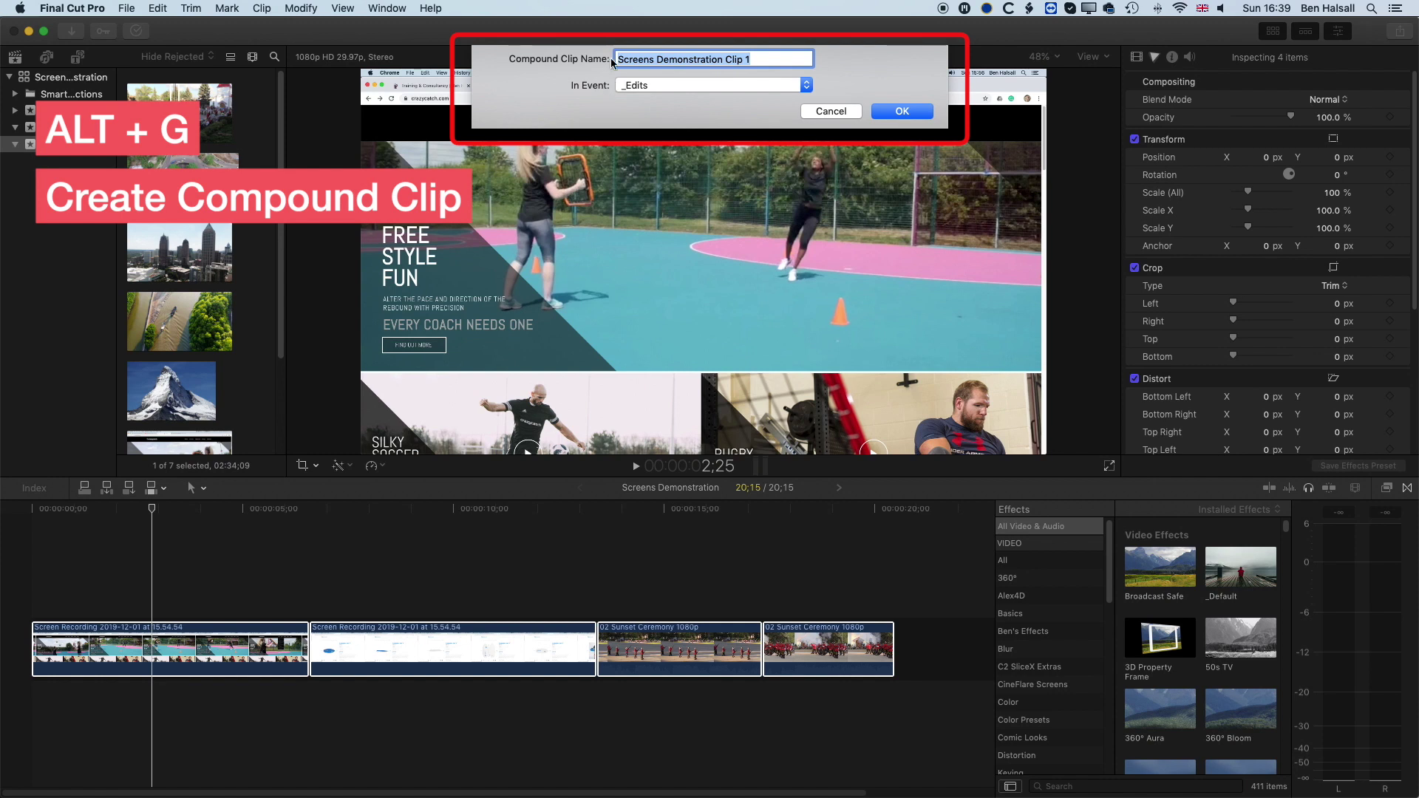
pyautogui.moveTo(759, 54); pyautogui.dragTo(660, 52)
pyautogui.write('S')
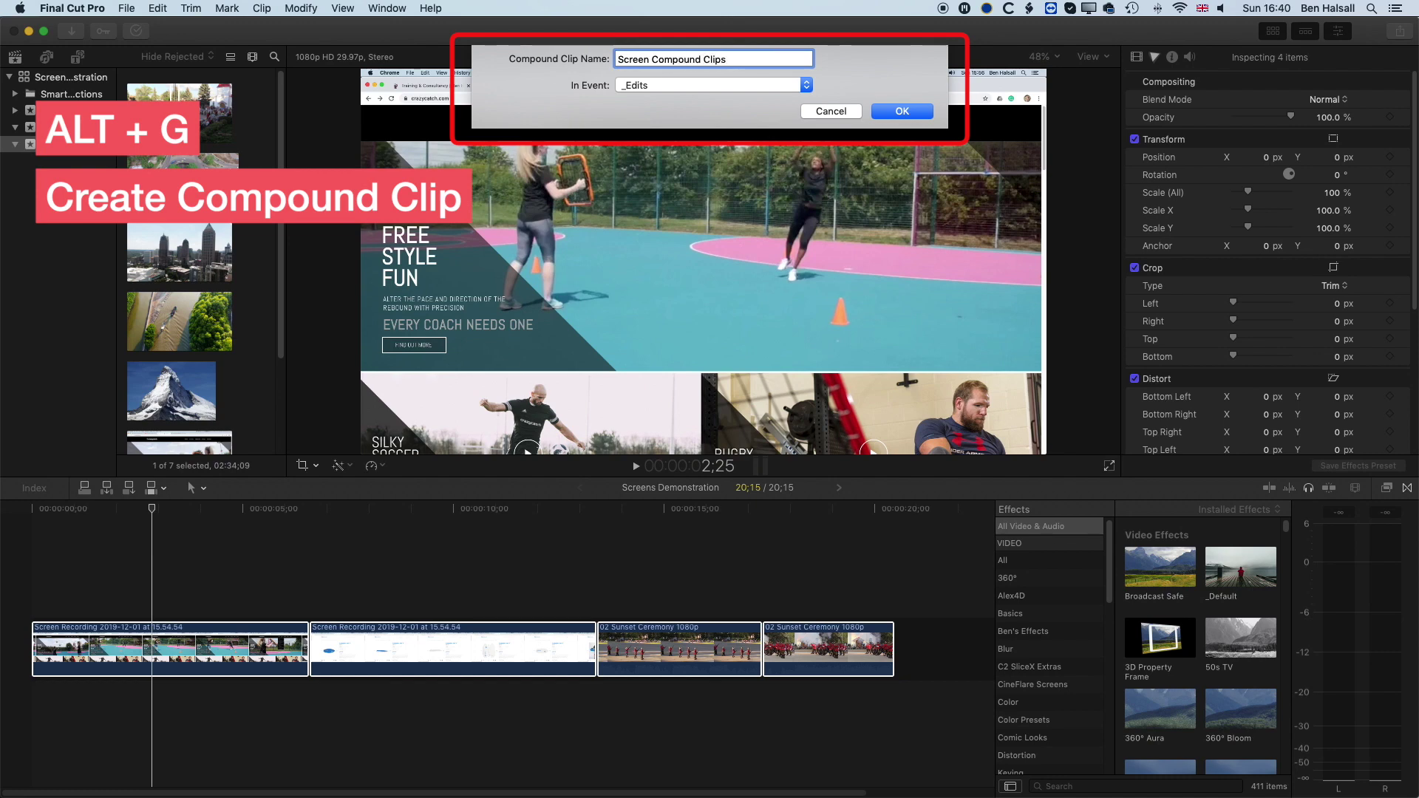
pyautogui.press('Return')
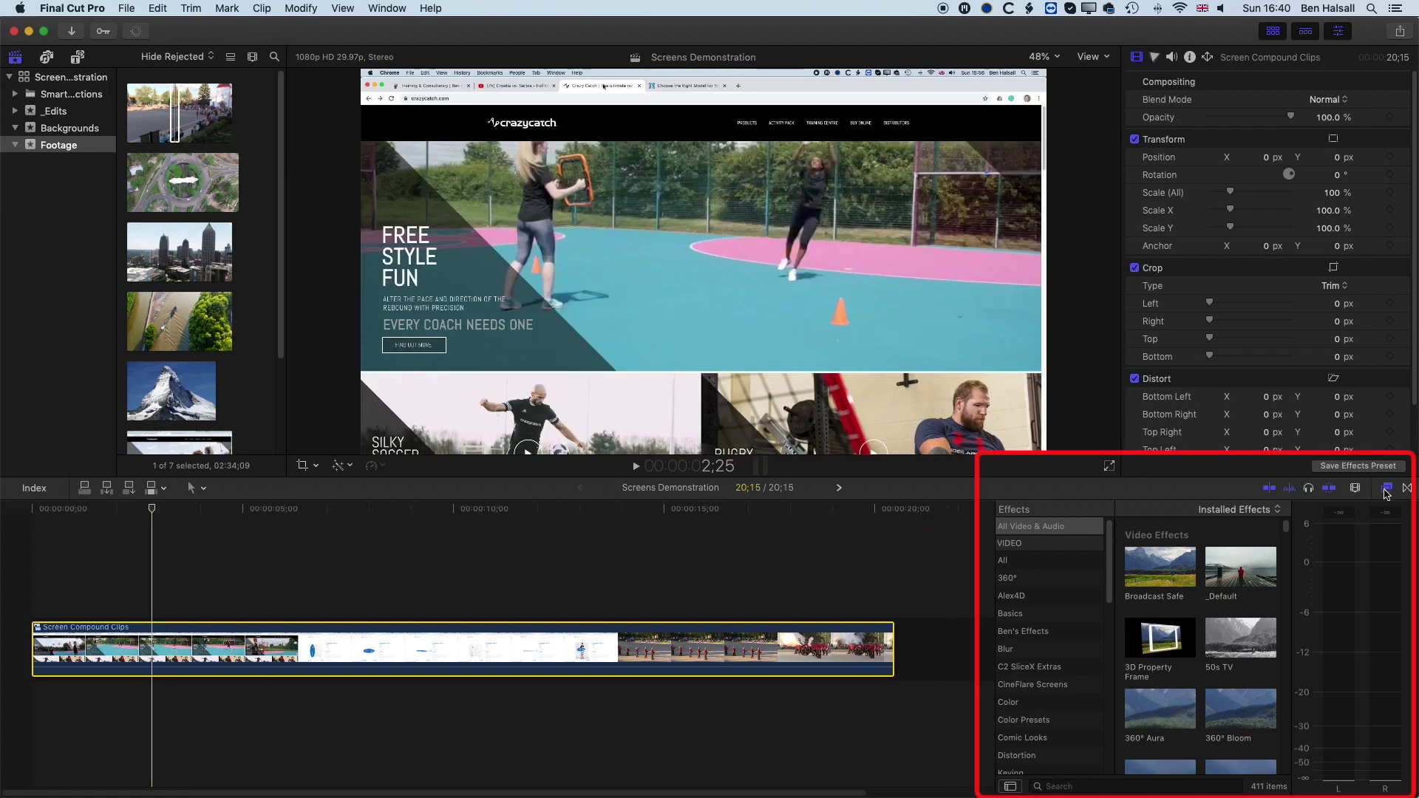
# - Show the CineFlare Screens effects, view the installed plugins in FxFactory, and return to Final Cut Pro to apply Computer Screens to the compound clip
pyautogui.scroll(-3, 1039, 632)
pyautogui.click(1032, 634)
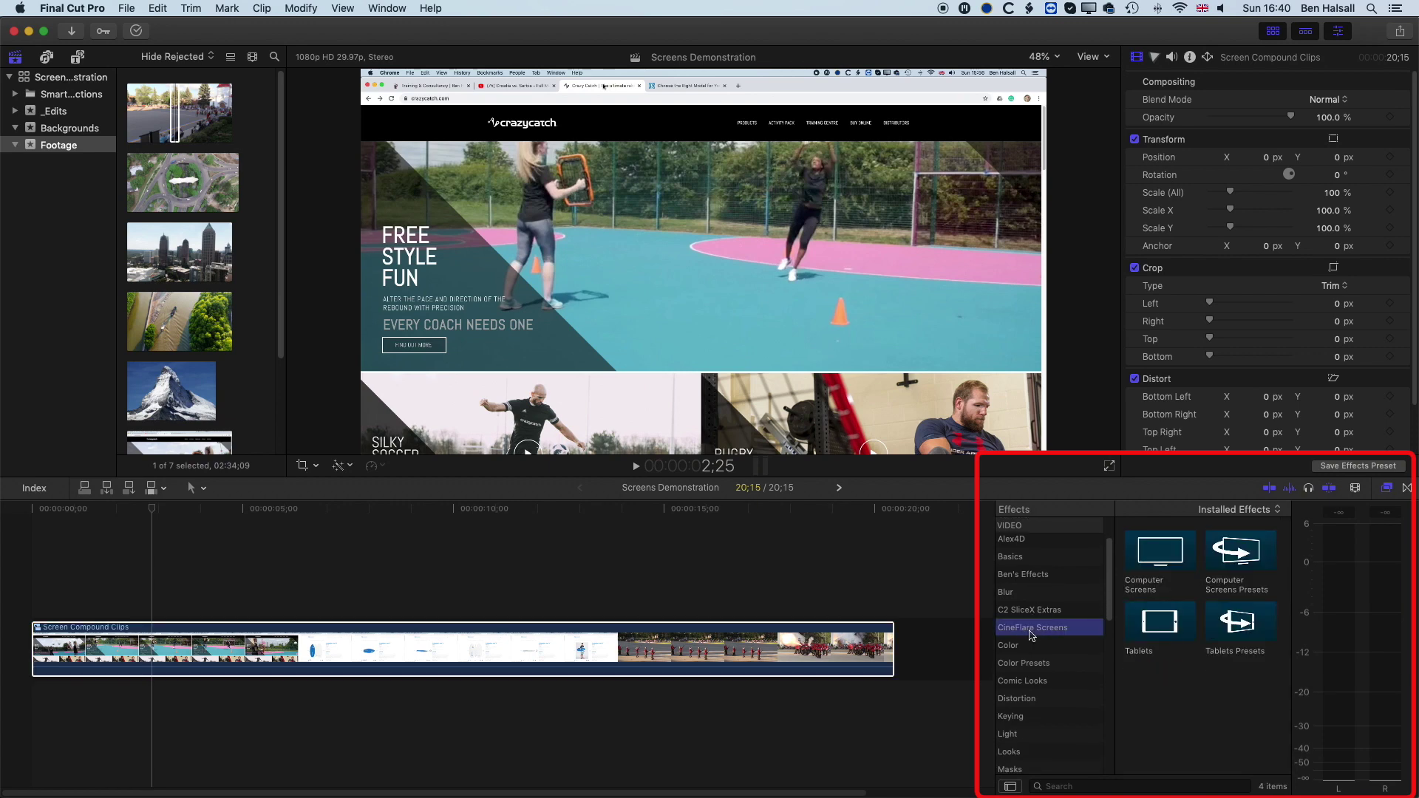
pyautogui.press('super+Tab')
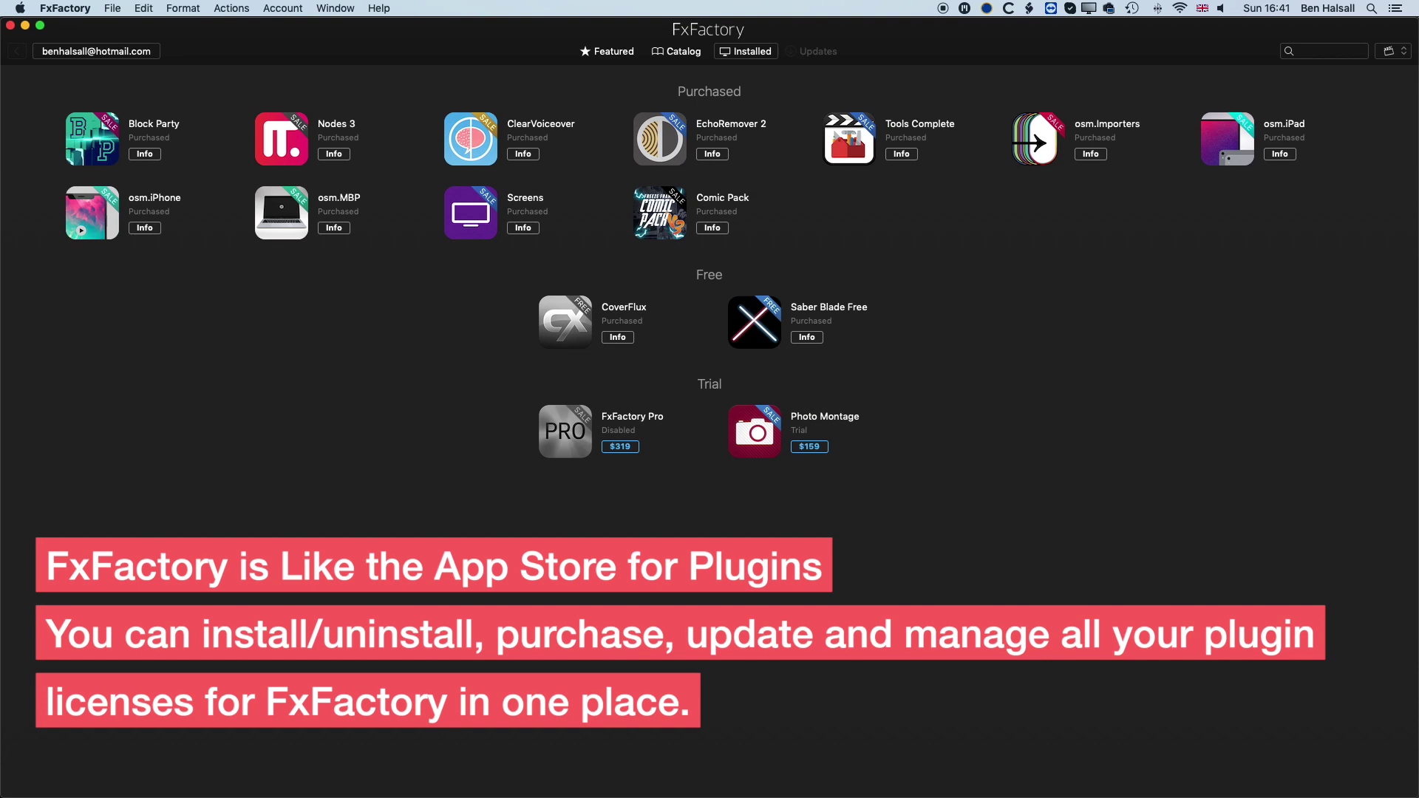
pyautogui.press('super+Tab')
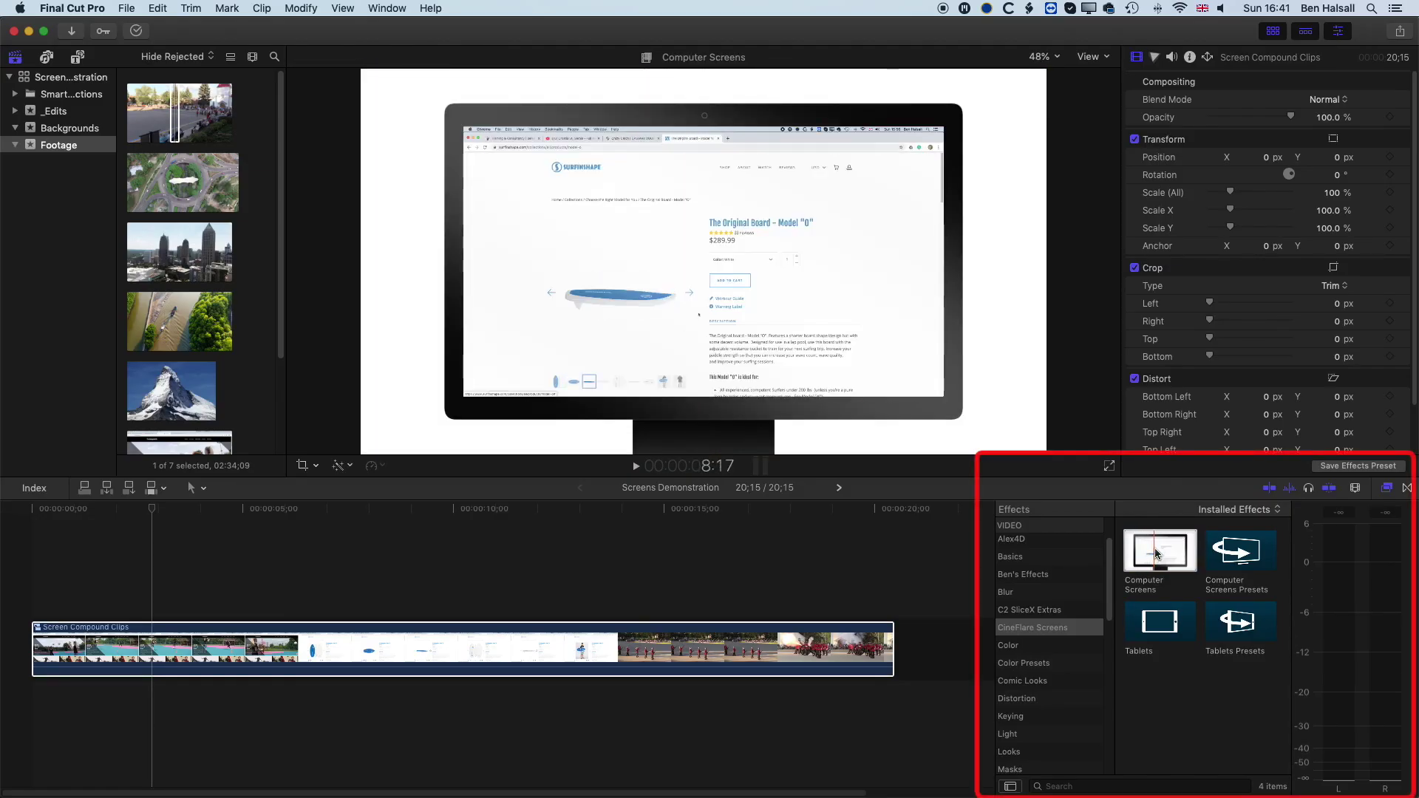
pyautogui.moveTo(1157, 553); pyautogui.dragTo(515, 646)
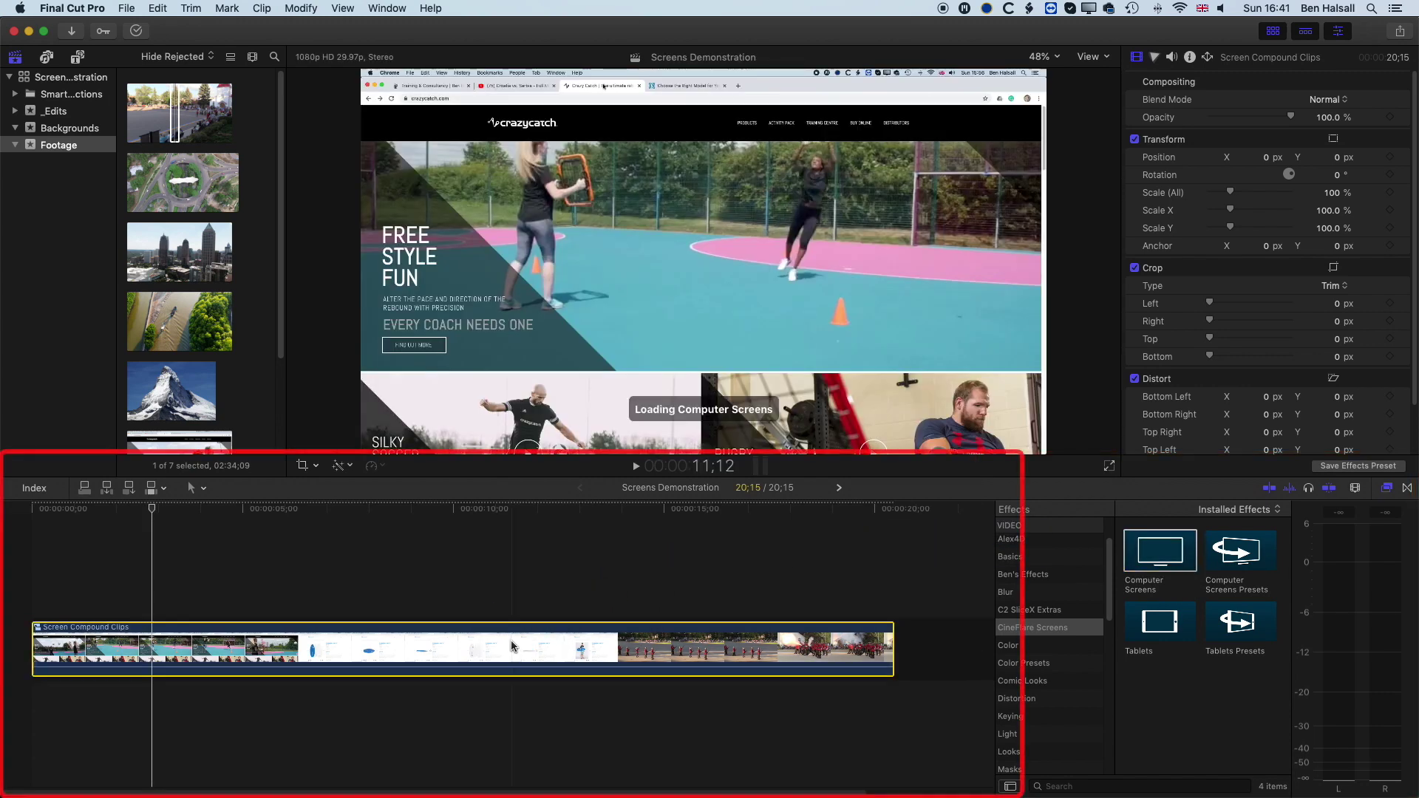
# - Preview the Computer Screens effect across the compound clip and check that the Inspector is enabled in the workspace
pyautogui.moveTo(140, 508); pyautogui.dragTo(363, 526)
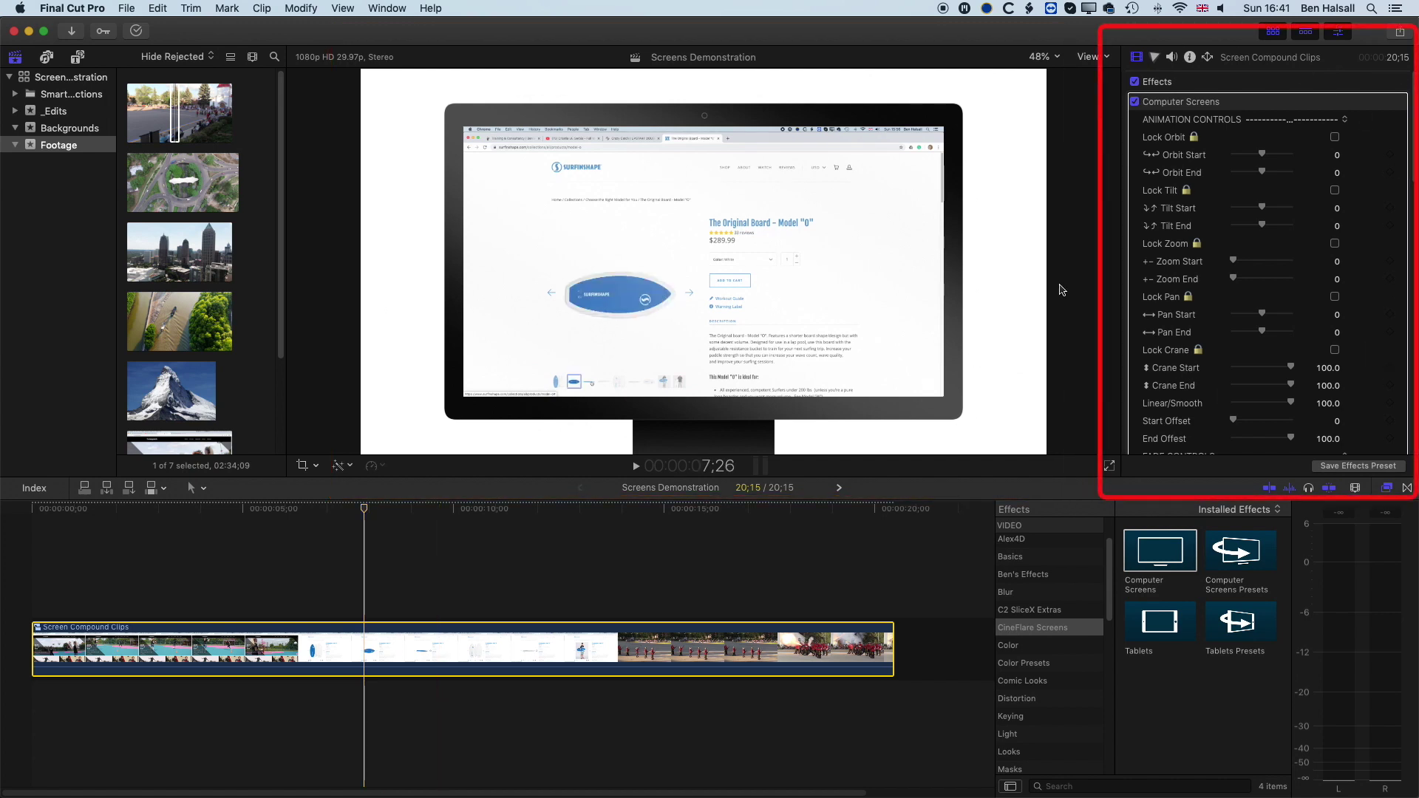
pyautogui.click(377, 8)
pyautogui.moveTo(403, 86)
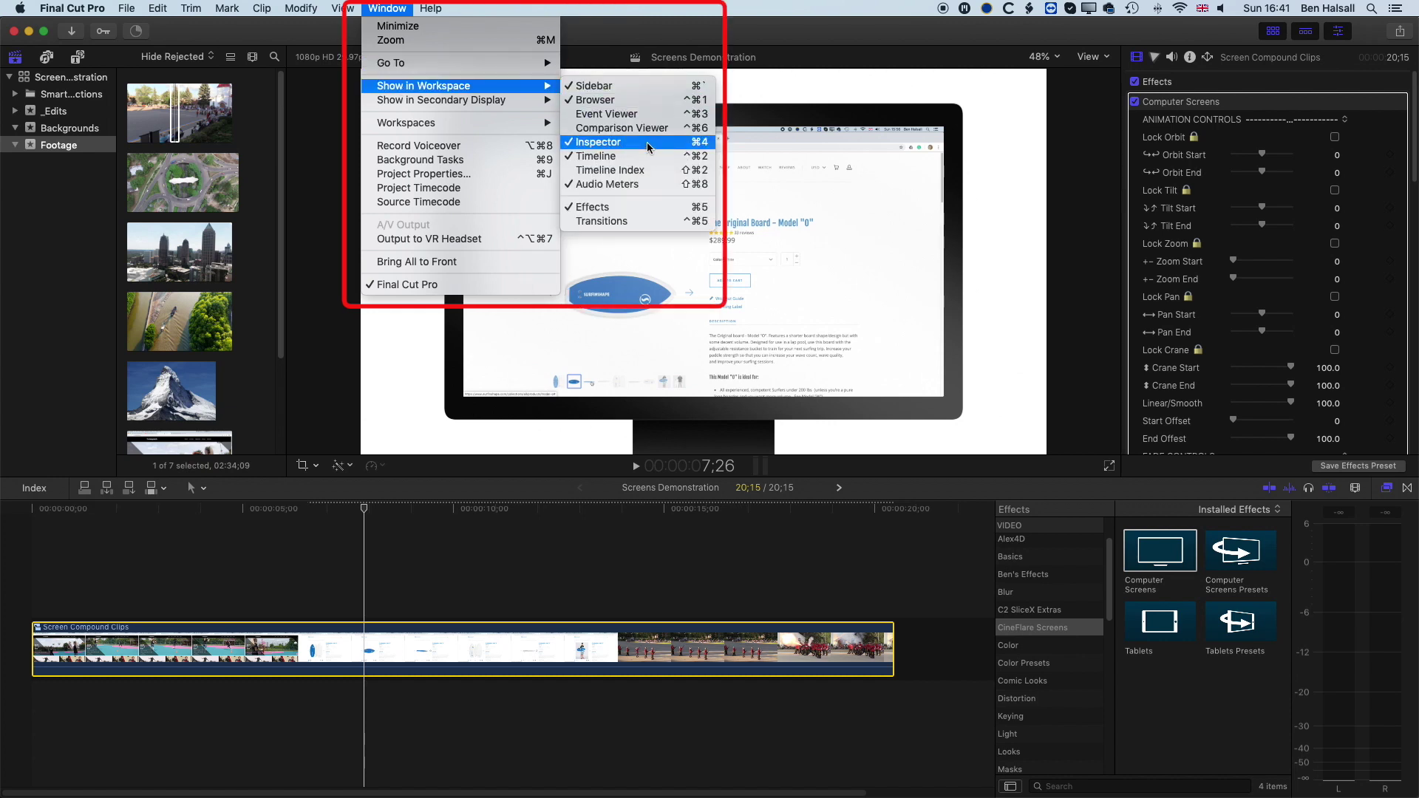
pyautogui.click(648, 38)
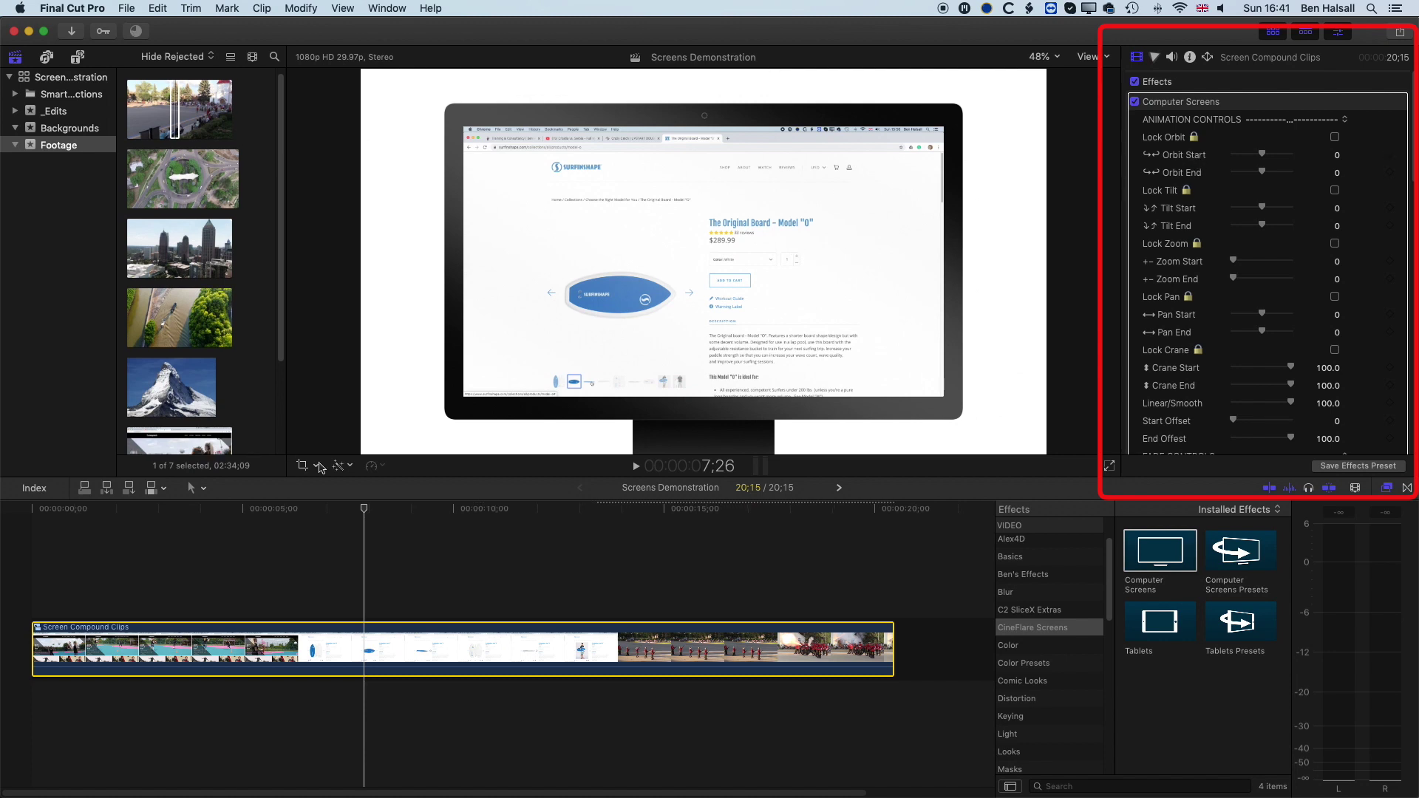
pyautogui.click(74, 509)
pyautogui.moveTo(66, 515)
pyautogui.mouseDown()
pyautogui.moveTo(34, 515)
pyautogui.moveTo(87, 515)
pyautogui.mouseUp()
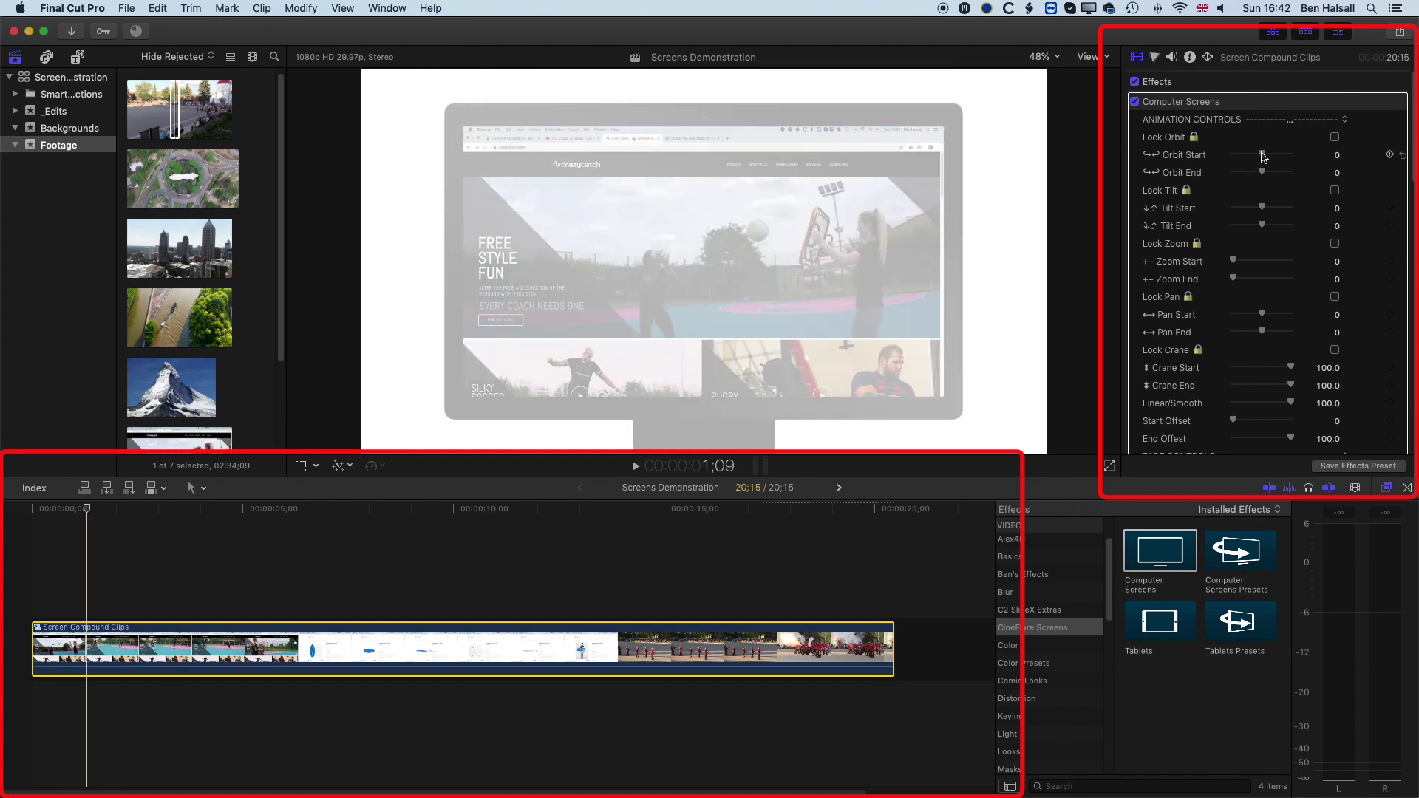
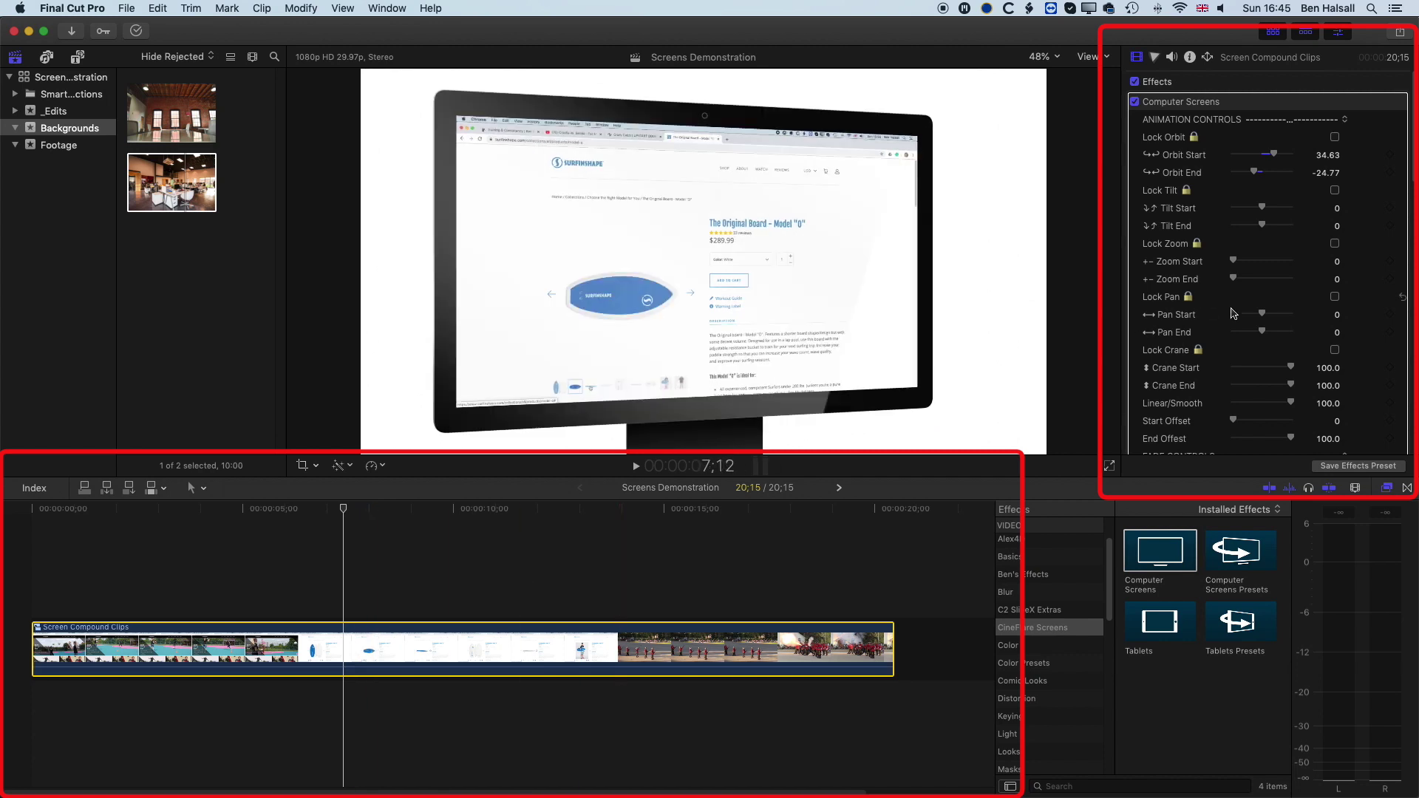
# - Try the Transparent background type for the Computer Screens effect, and settle on Interactive 4000 x 1080
pyautogui.scroll(-10, 1224, 294)
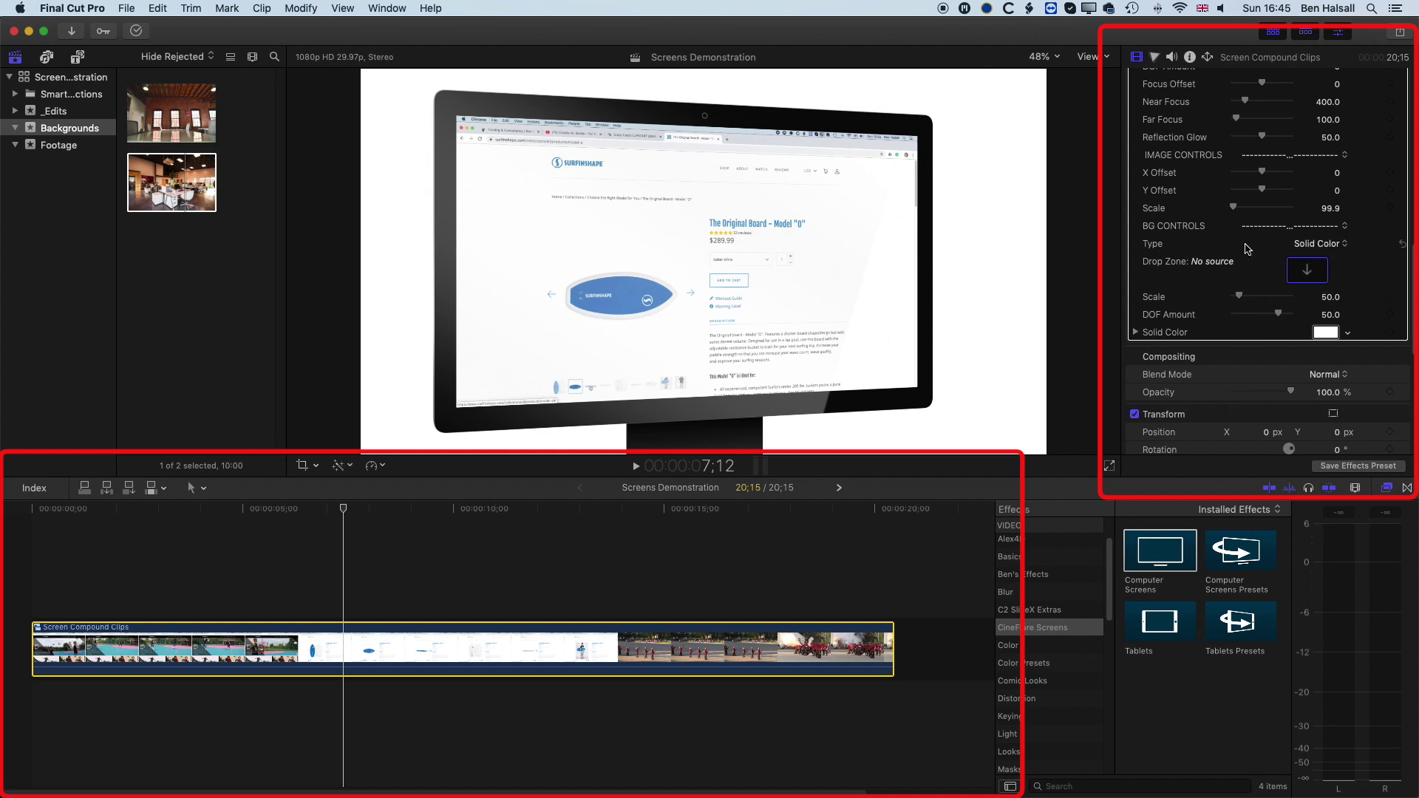
pyautogui.click(1316, 246)
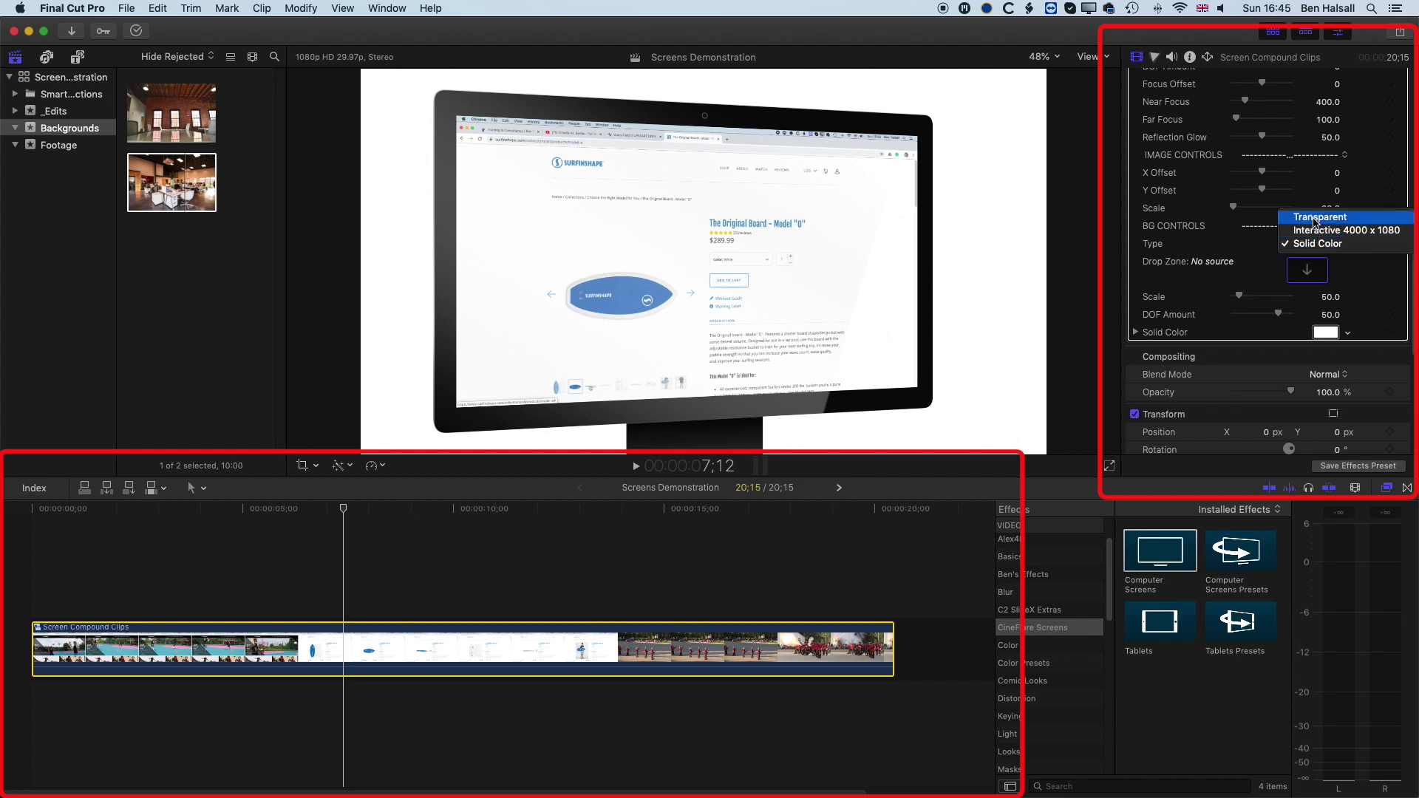
pyautogui.click(1315, 218)
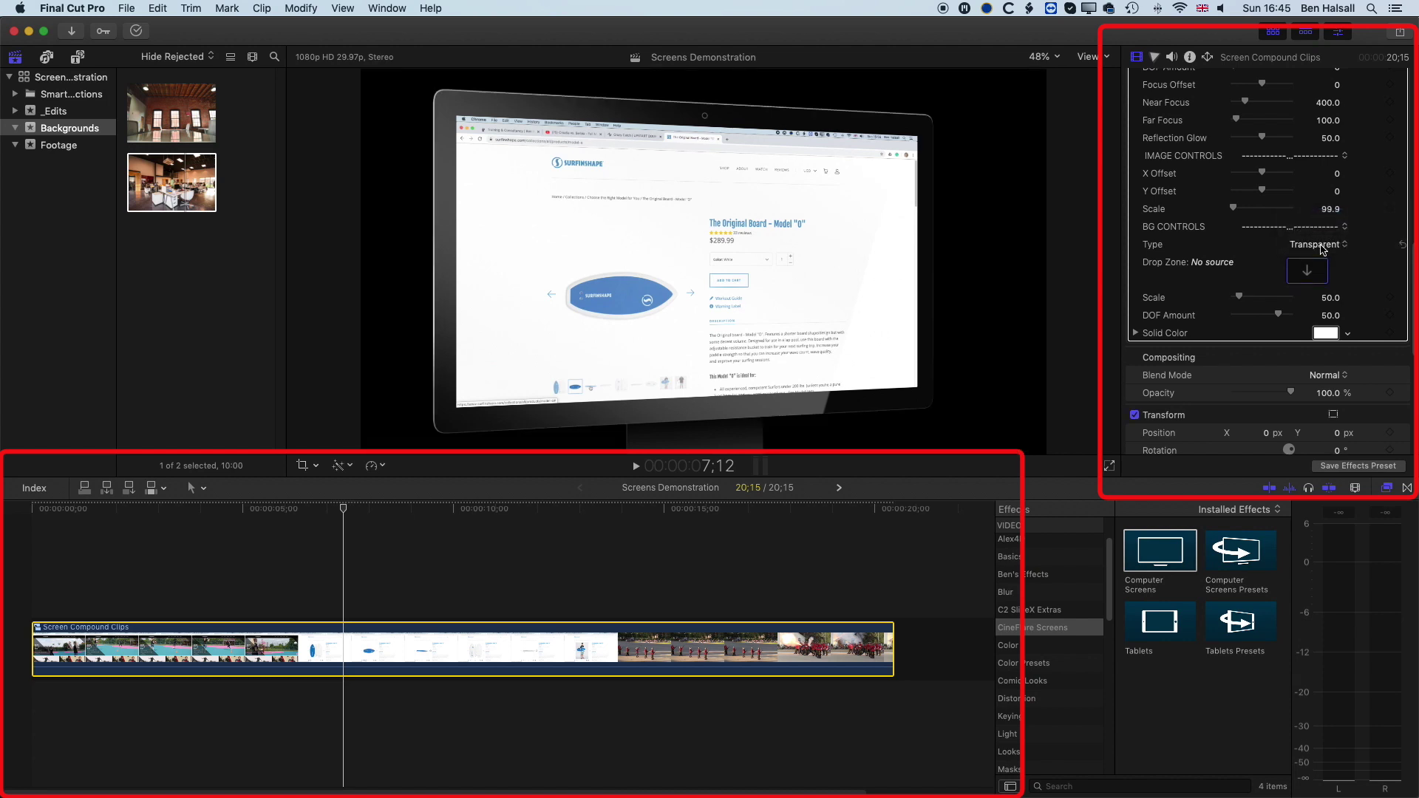
pyautogui.click(1321, 249)
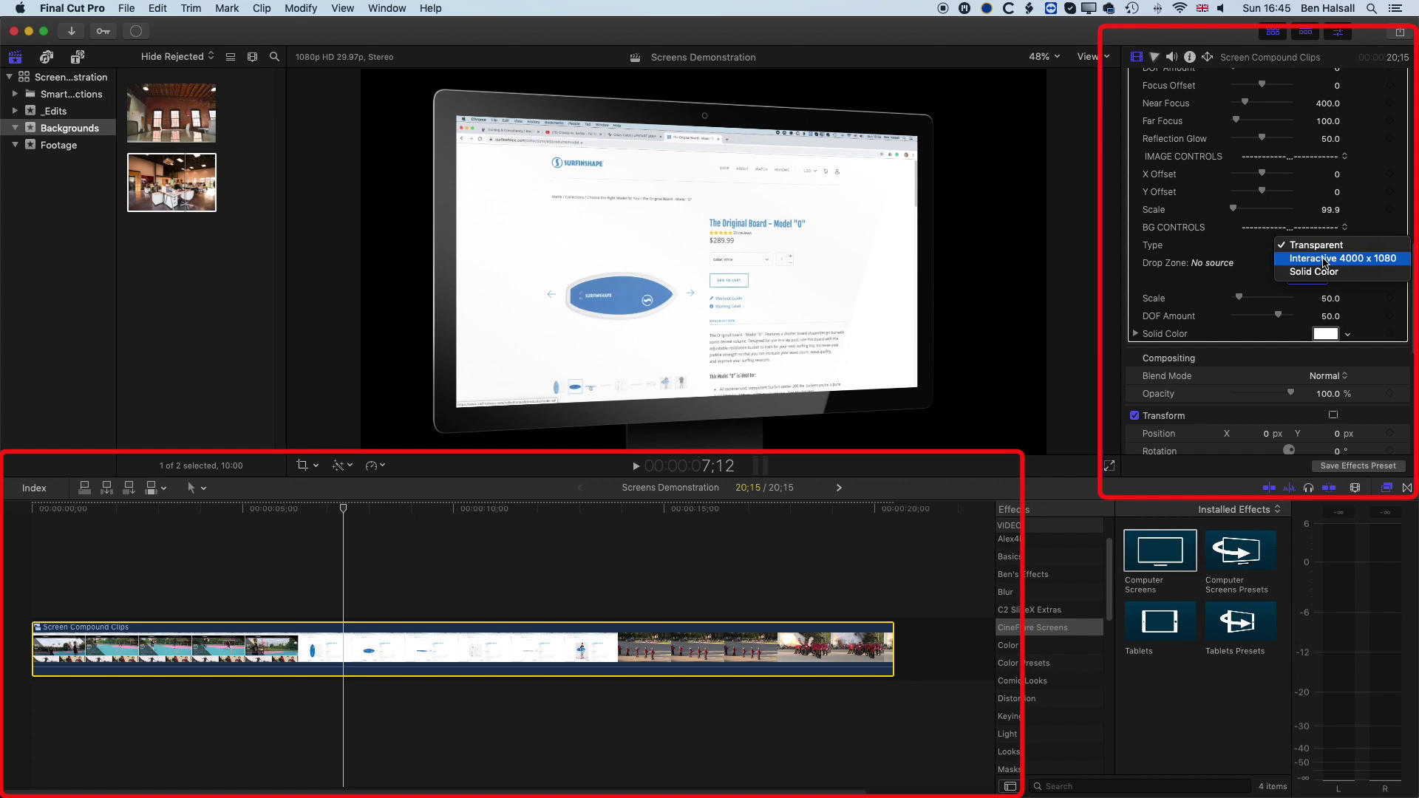
pyautogui.click(1323, 259)
pyautogui.scroll(-1, 1328, 250)
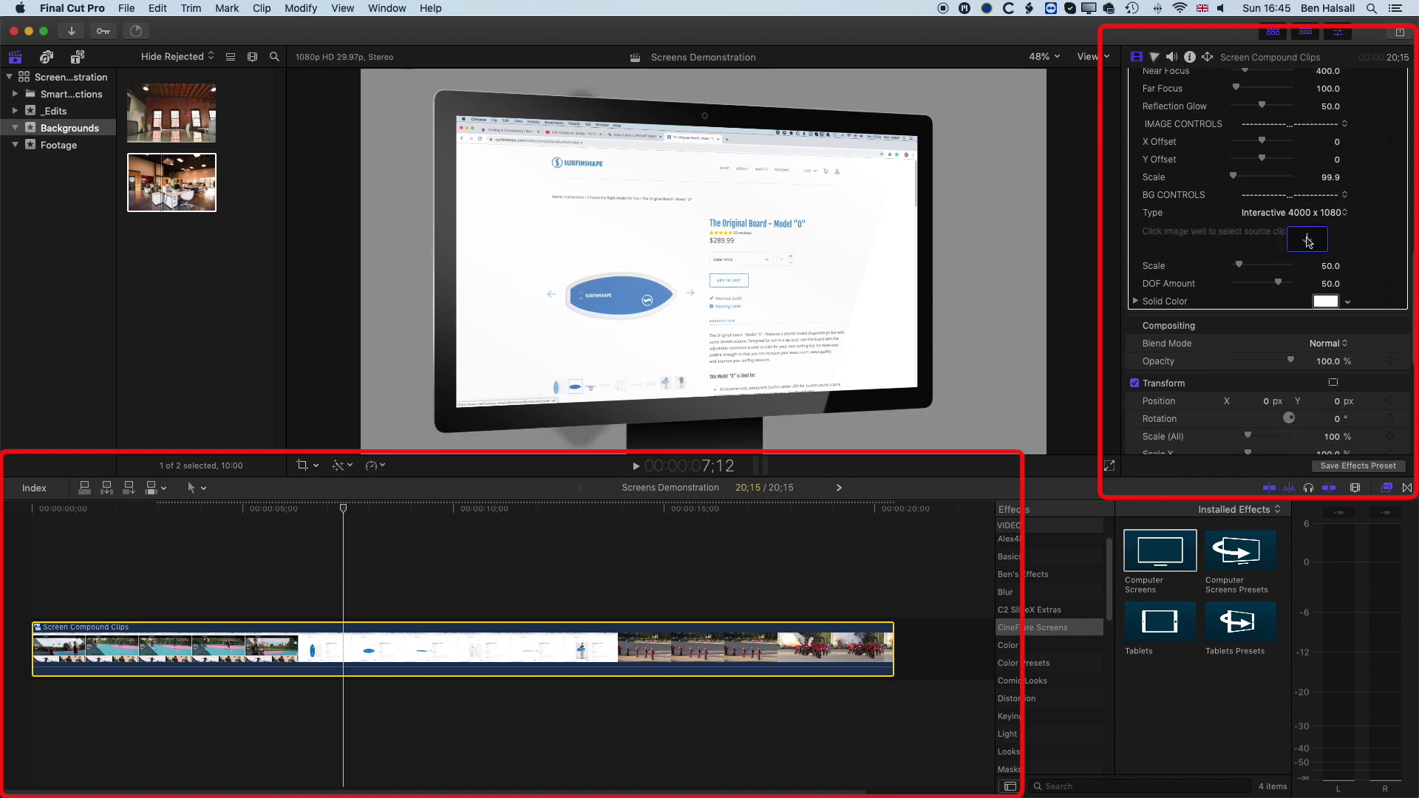
# - Fill the effect's background drop zone with the office photo of people working at desks from the Backgrounds event
pyautogui.click(1306, 239)
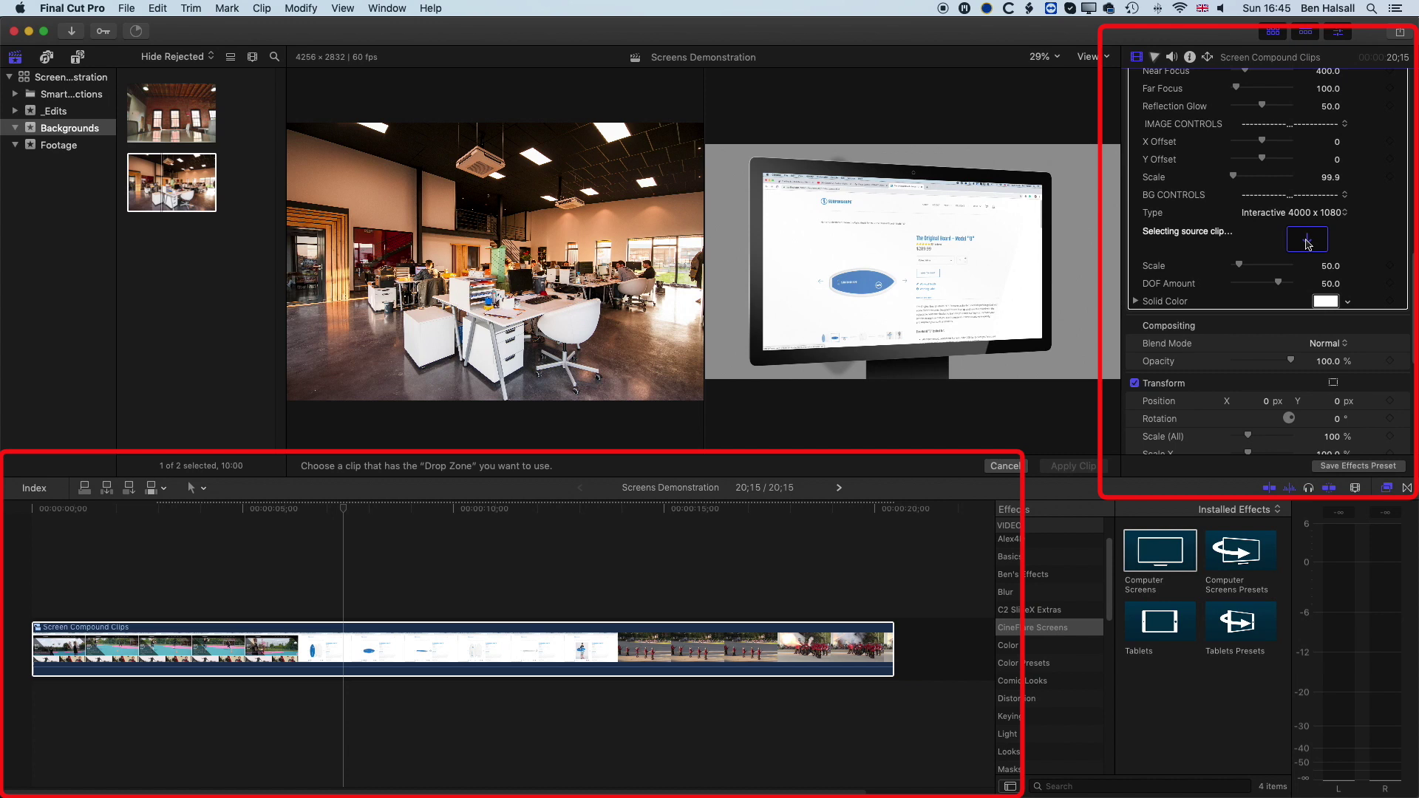
pyautogui.click(159, 183)
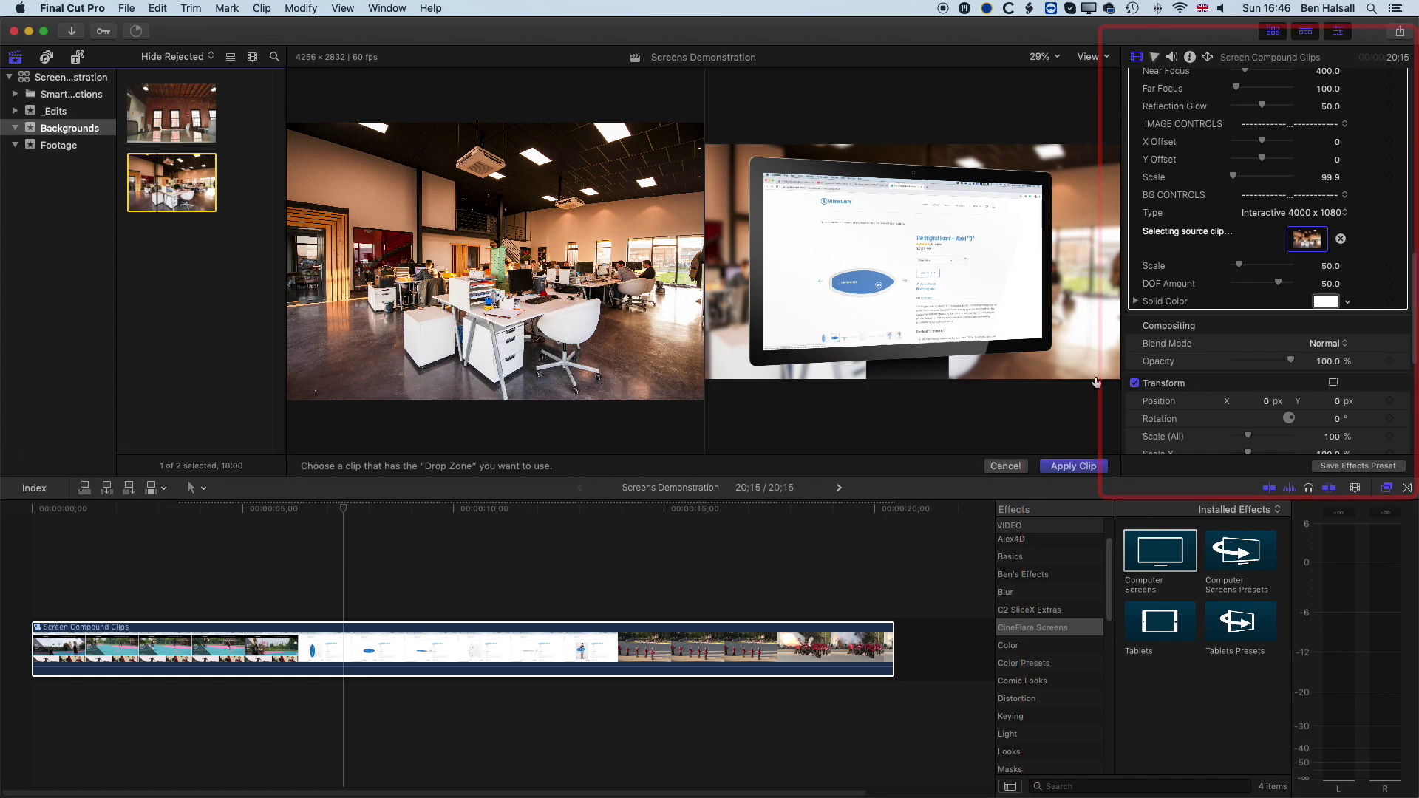
pyautogui.click(1085, 470)
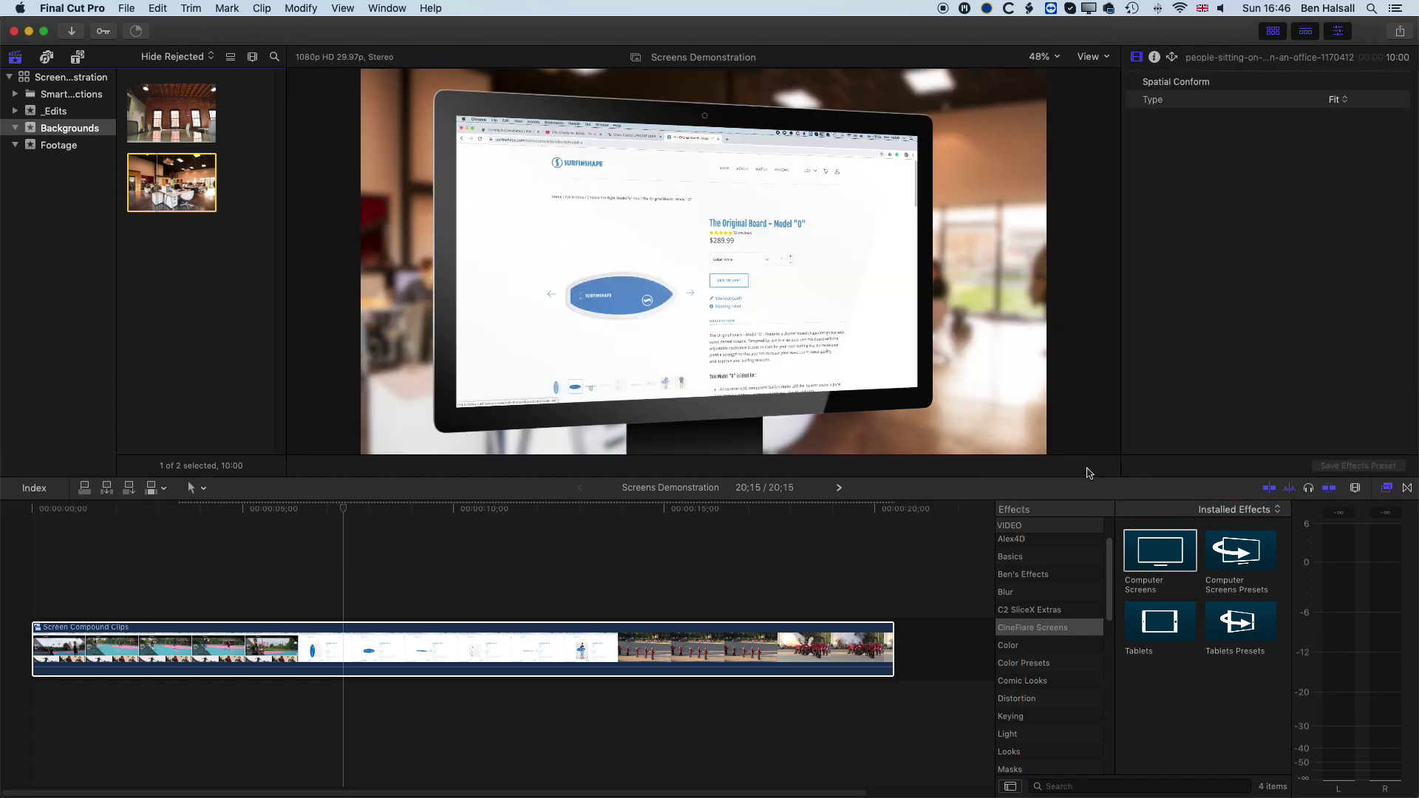
# - Play the compound clip from the start and scrub through its opening to inspect the background photo's coverage of the frame
pyautogui.click(262, 509)
pyautogui.click(23, 512)
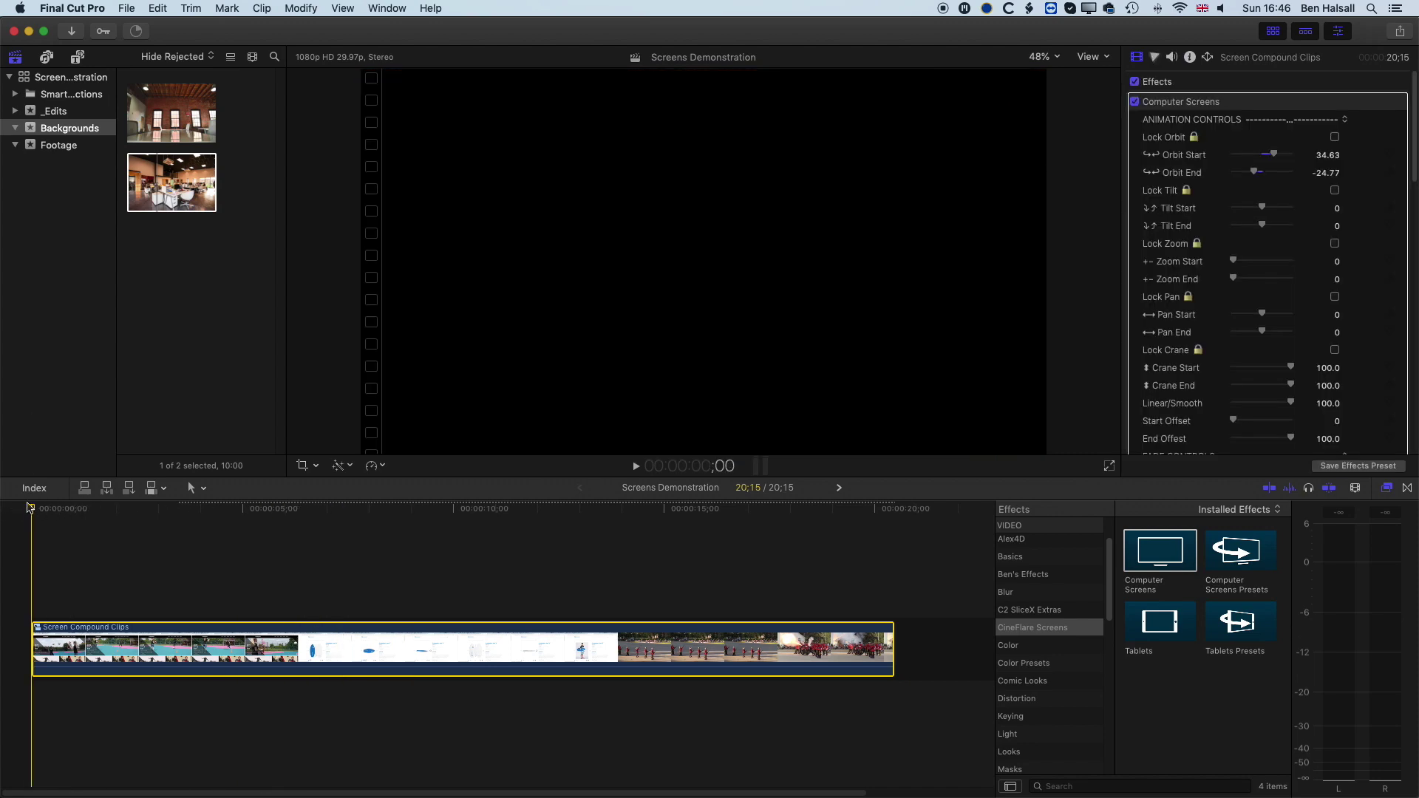
pyautogui.press('space')
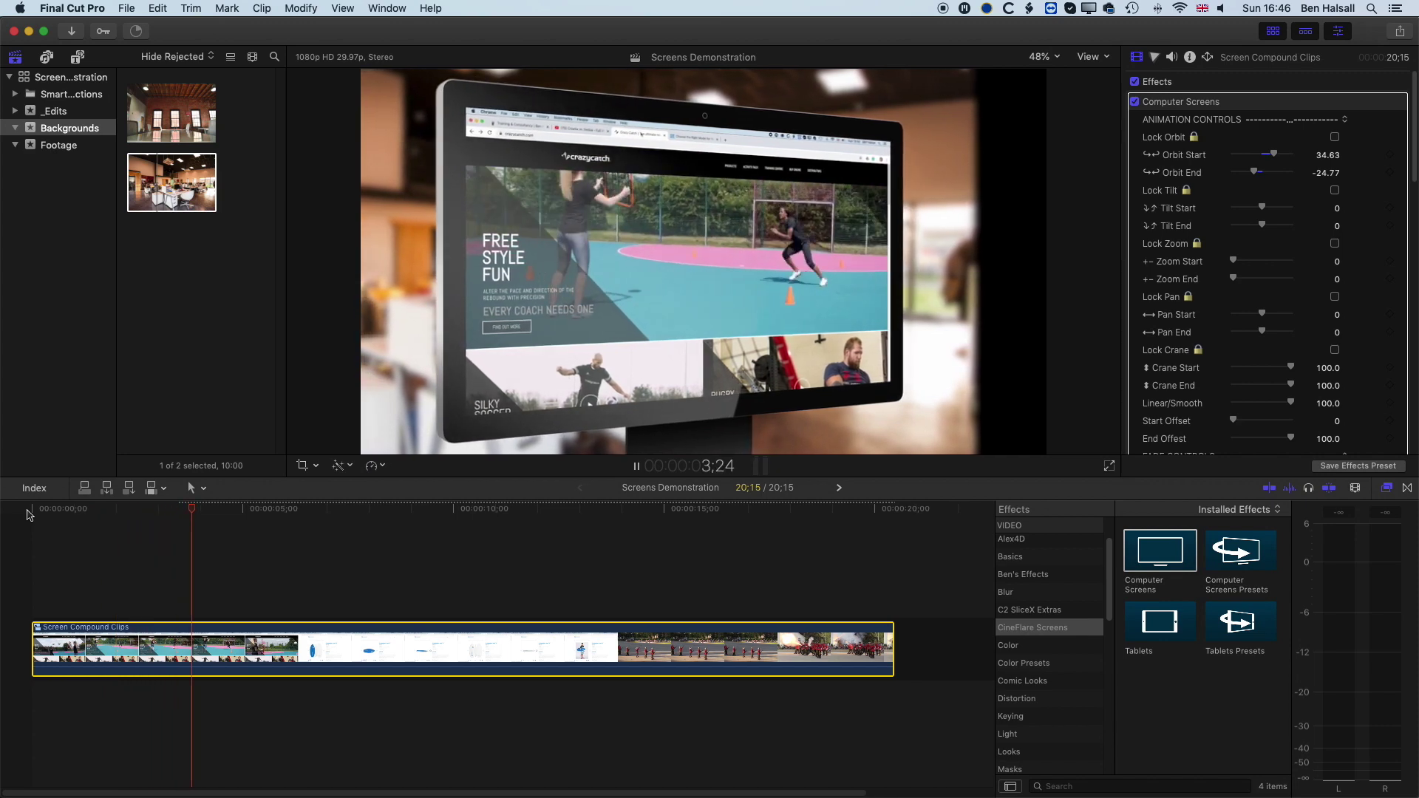
pyautogui.press('space')
pyautogui.click(223, 510)
pyautogui.moveTo(222, 512)
pyautogui.mouseDown()
pyautogui.moveTo(207, 512)
pyautogui.moveTo(236, 514)
pyautogui.mouseUp()
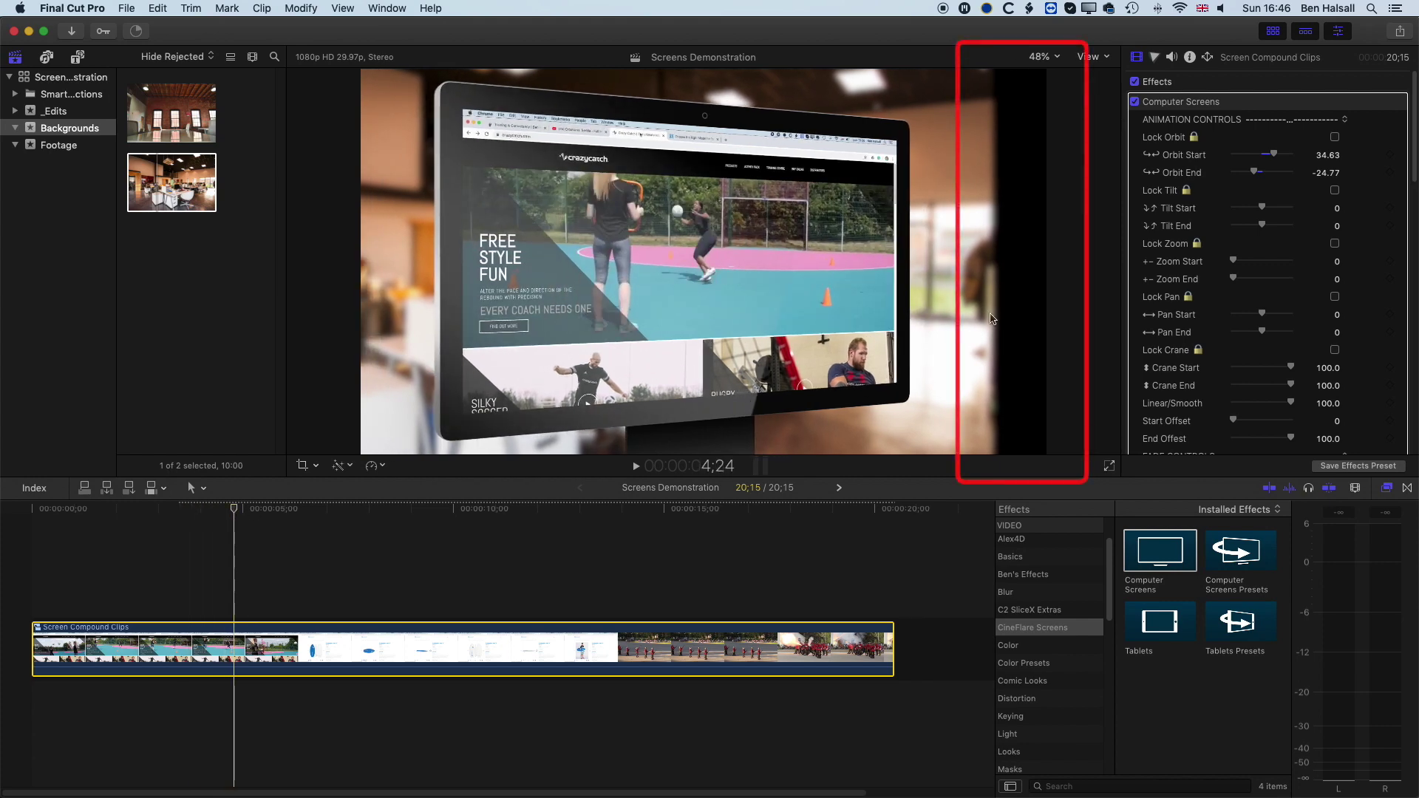
pyautogui.moveTo(232, 510); pyautogui.dragTo(65, 510)
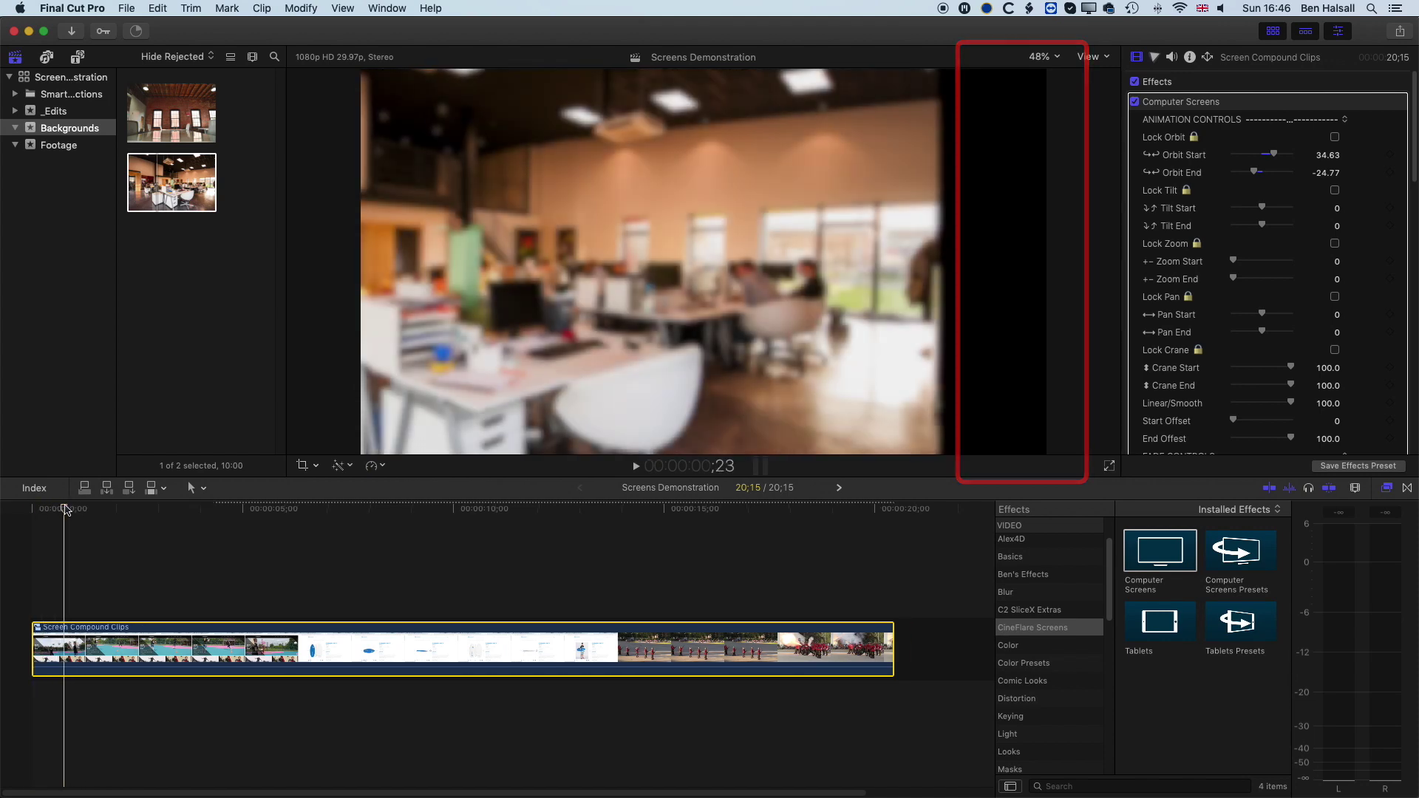
# - Set the background image's scale to 64.55 and scrub through the clip to check the coverage
pyautogui.scroll(-15, 1283, 354)
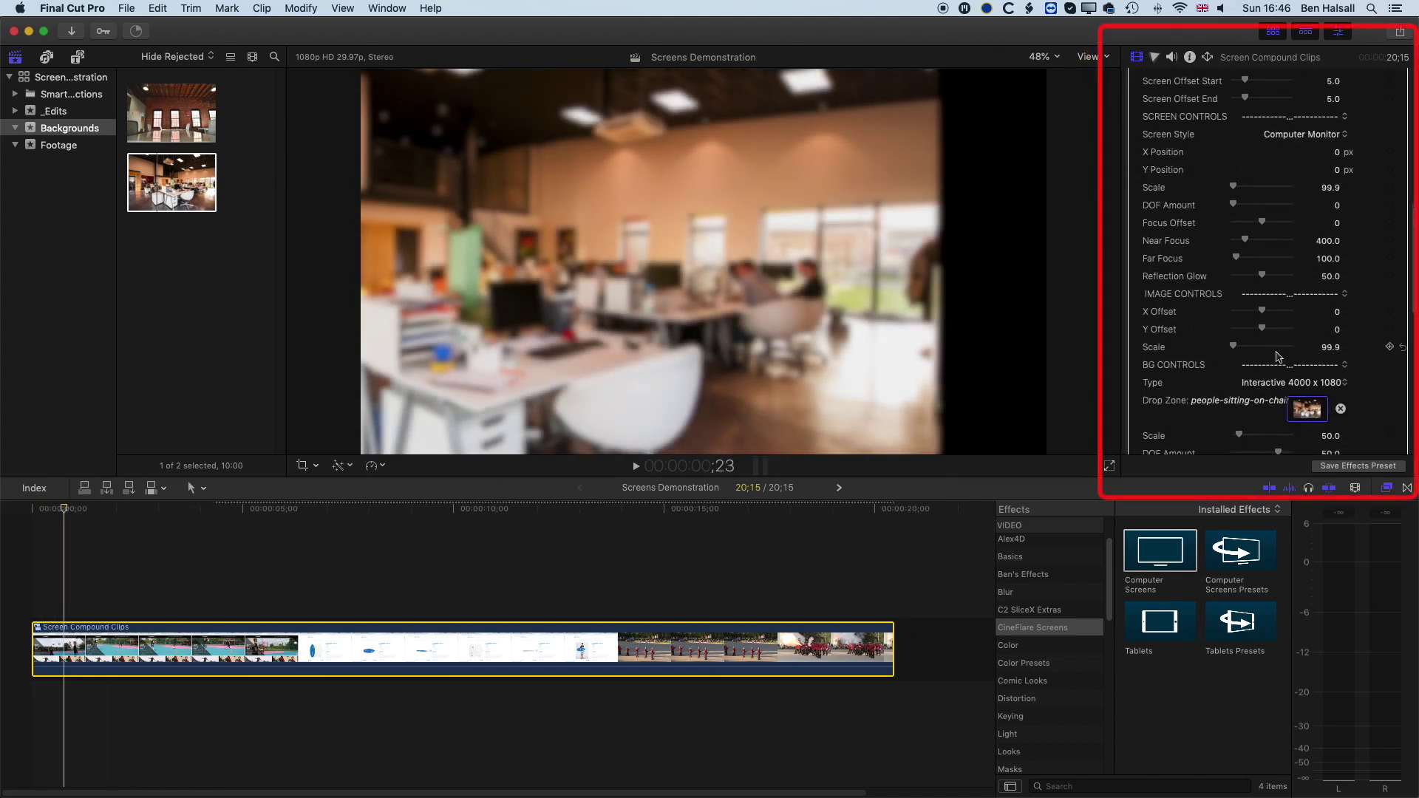
pyautogui.moveTo(1243, 326); pyautogui.dragTo(1250, 327)
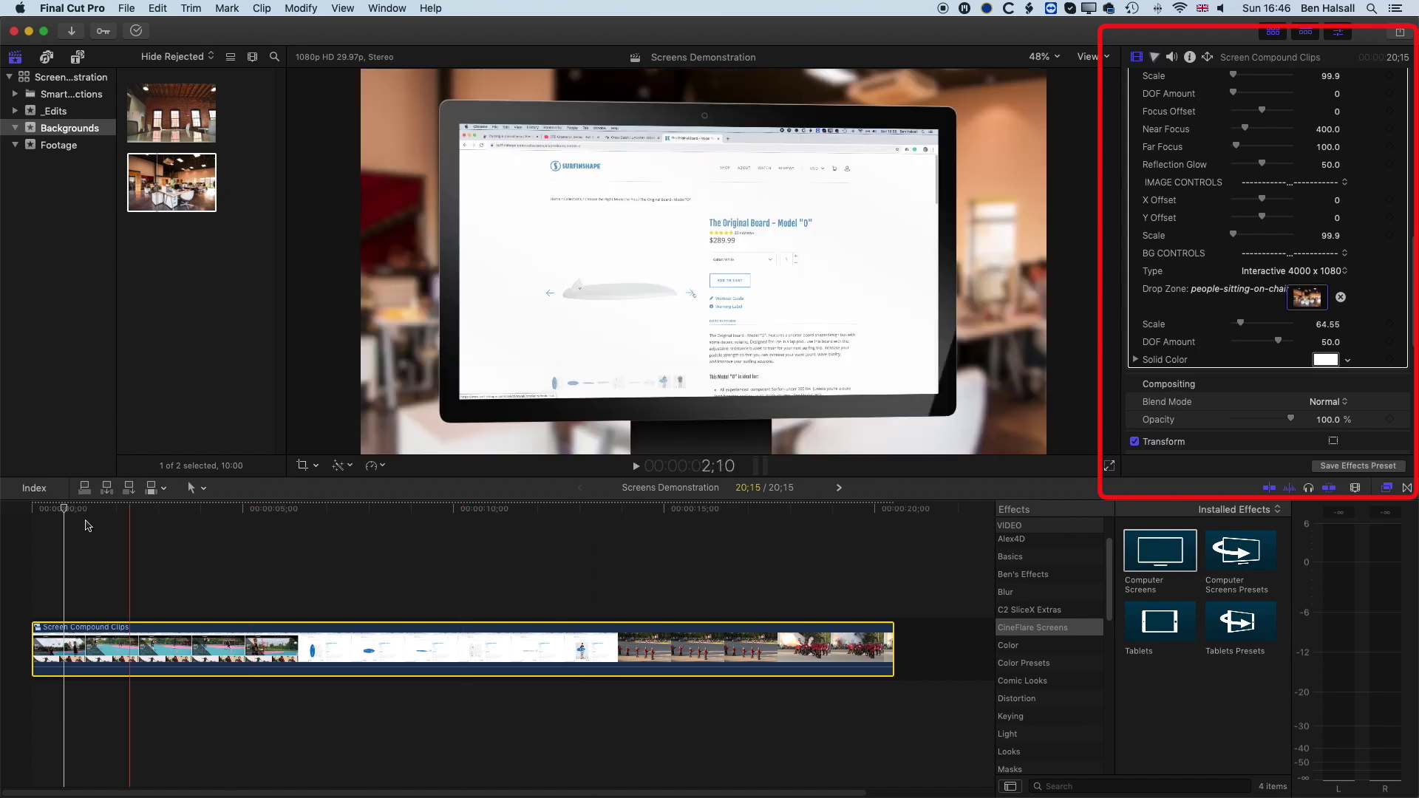
pyautogui.click(495, 518)
pyautogui.moveTo(517, 530); pyautogui.dragTo(33, 523)
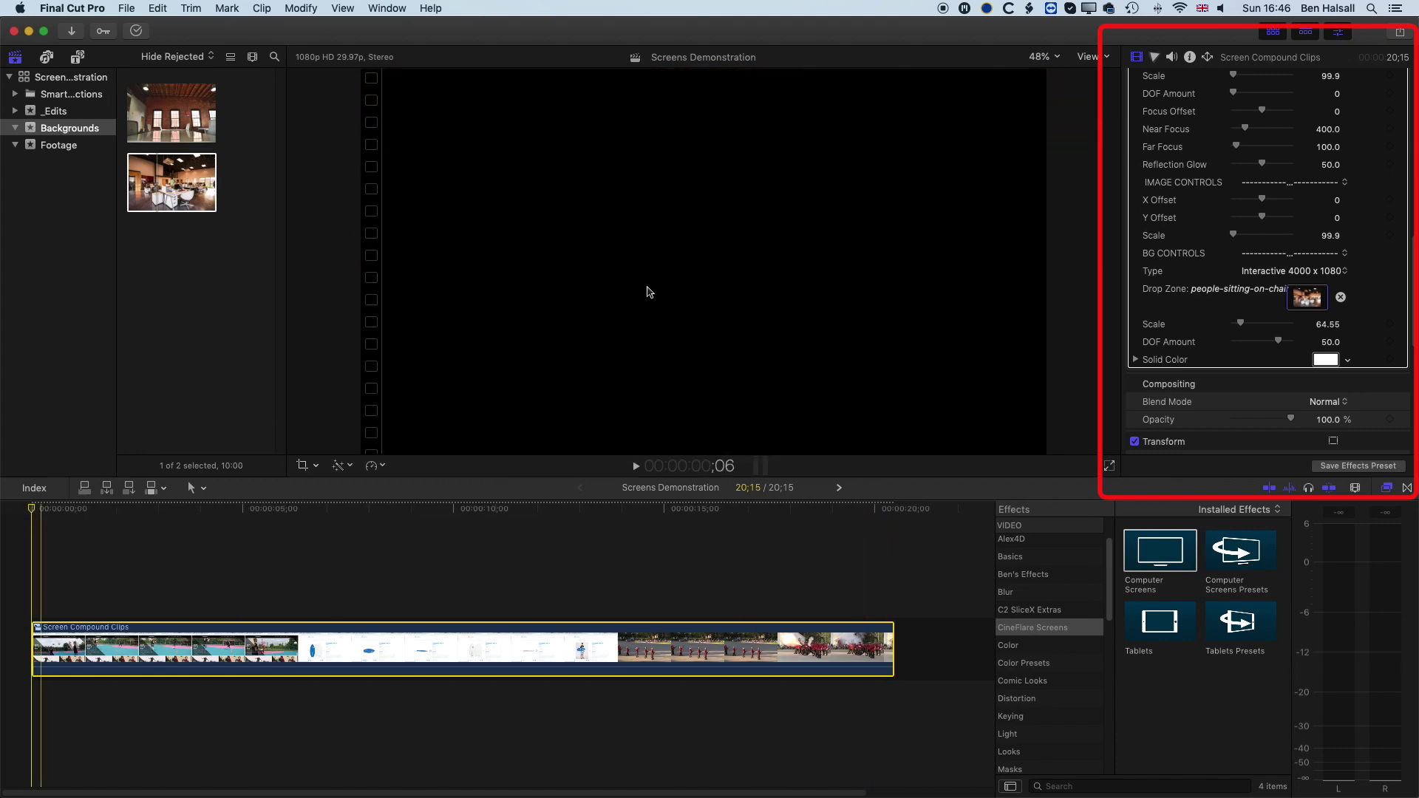
# - Set the effect's Zoom End to 110.6 and scrub from the clip's beginning to its end to check the zoom
pyautogui.scroll(15, 1269, 139)
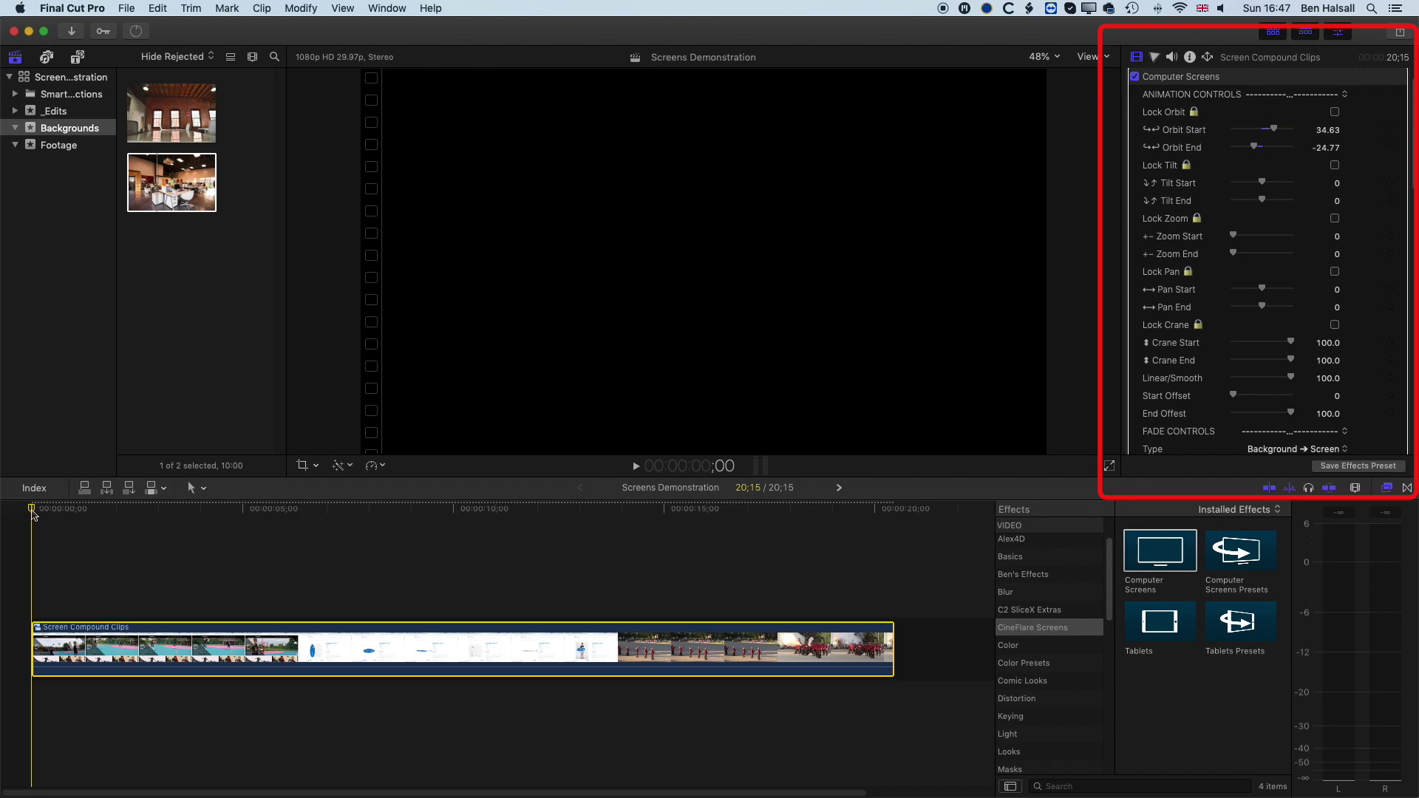
pyautogui.moveTo(41, 513); pyautogui.dragTo(178, 522)
pyautogui.press('Home')
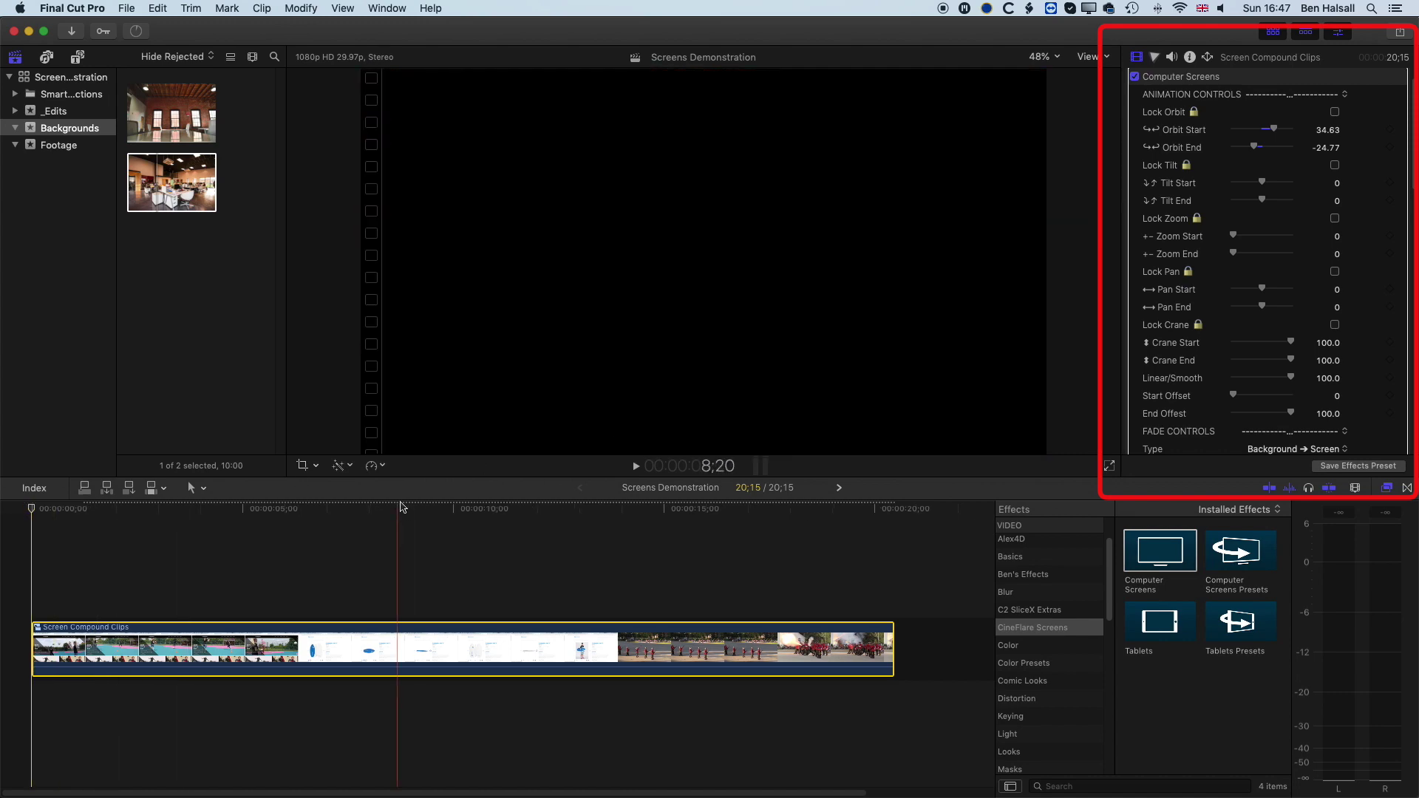
pyautogui.click(361, 506)
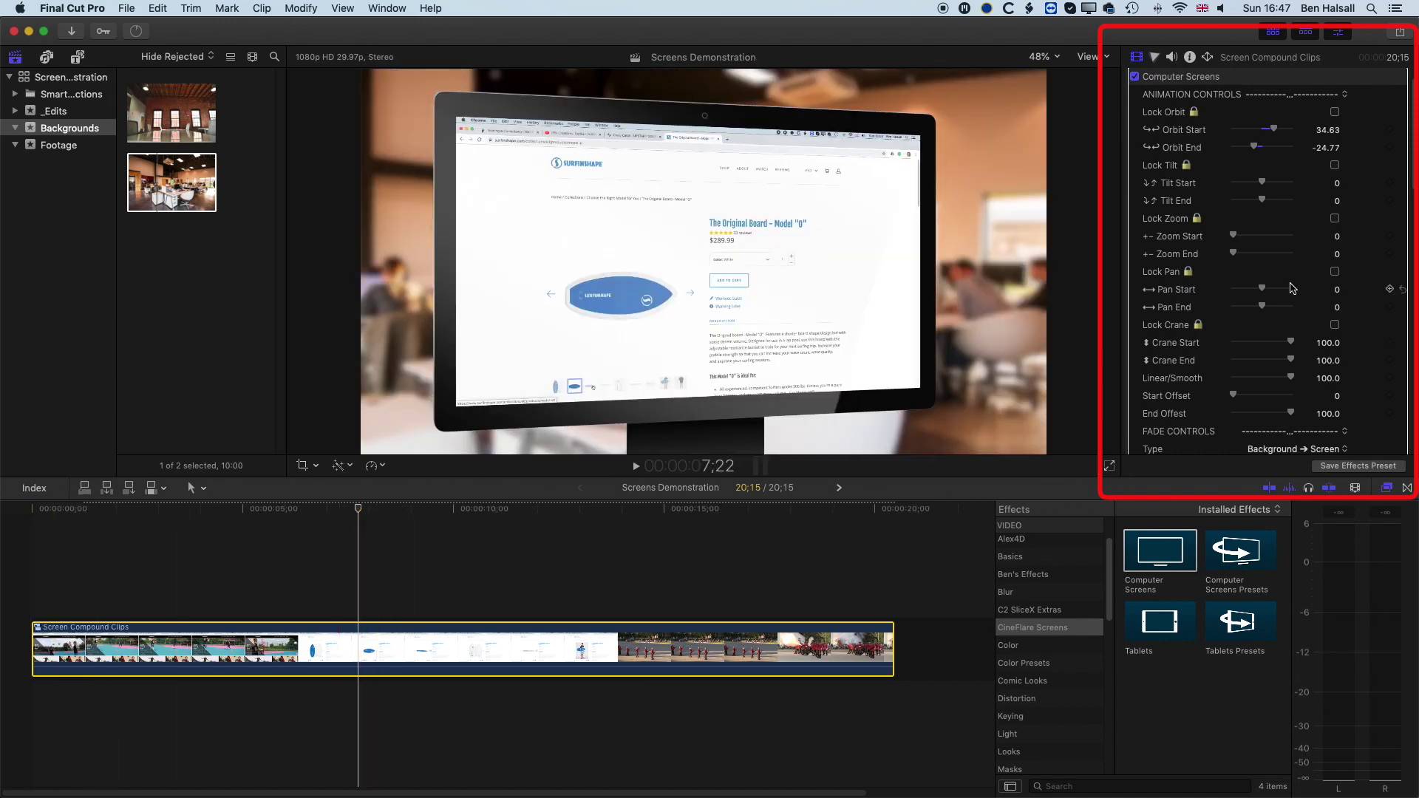
pyautogui.moveTo(1234, 236)
pyautogui.mouseDown()
pyautogui.moveTo(1270, 237)
pyautogui.moveTo(1227, 238)
pyautogui.moveTo(1237, 256)
pyautogui.moveTo(1224, 257)
pyautogui.mouseUp()
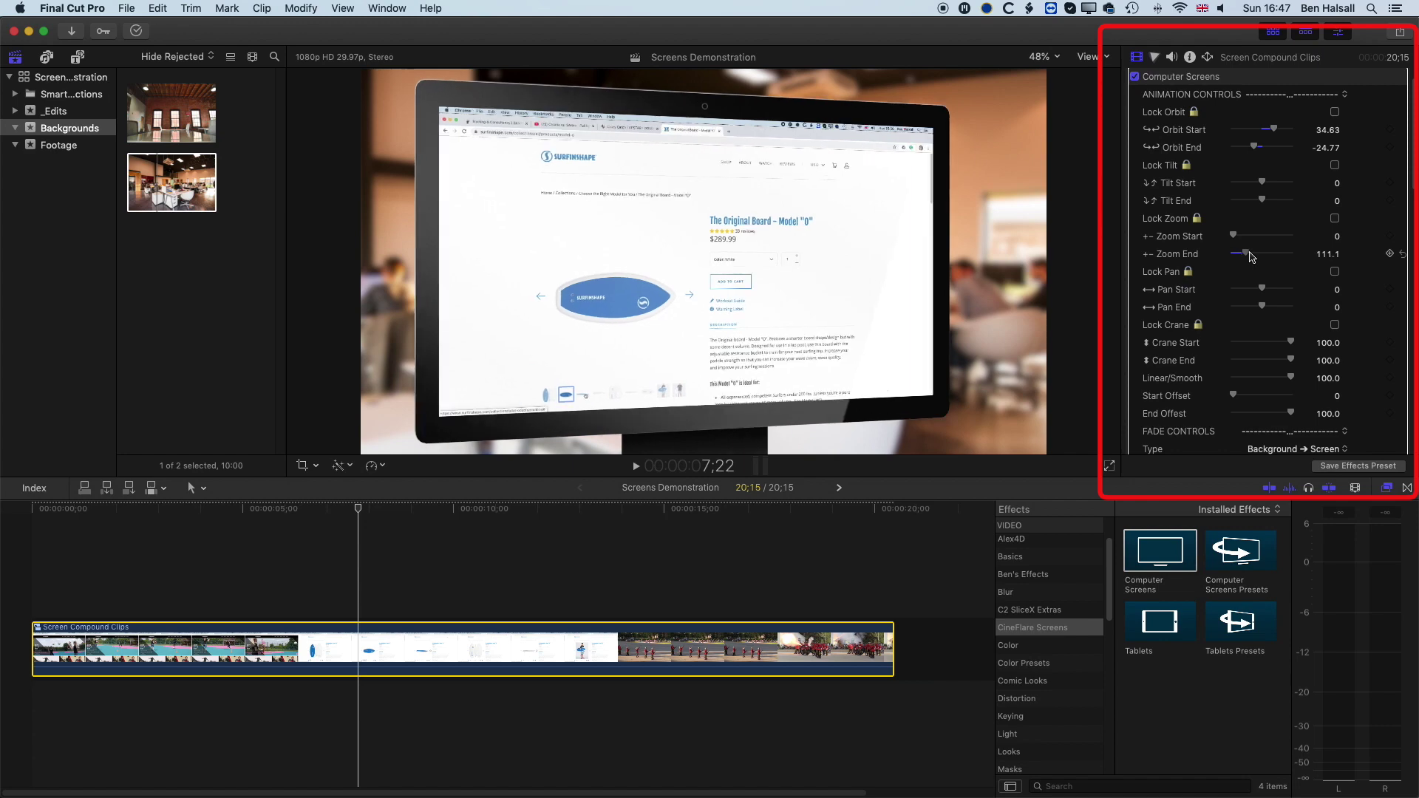
pyautogui.click(880, 510)
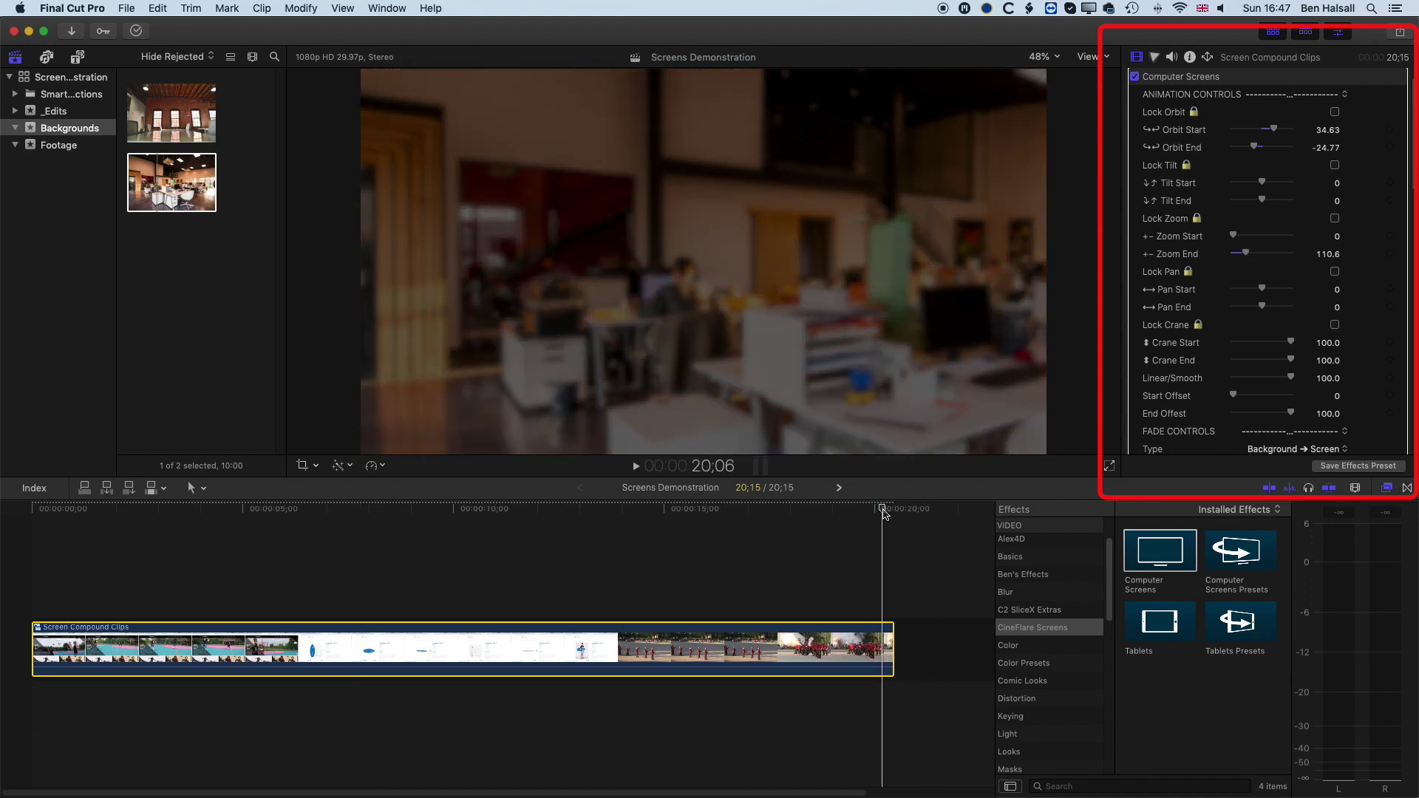
pyautogui.moveTo(881, 513); pyautogui.dragTo(835, 513)
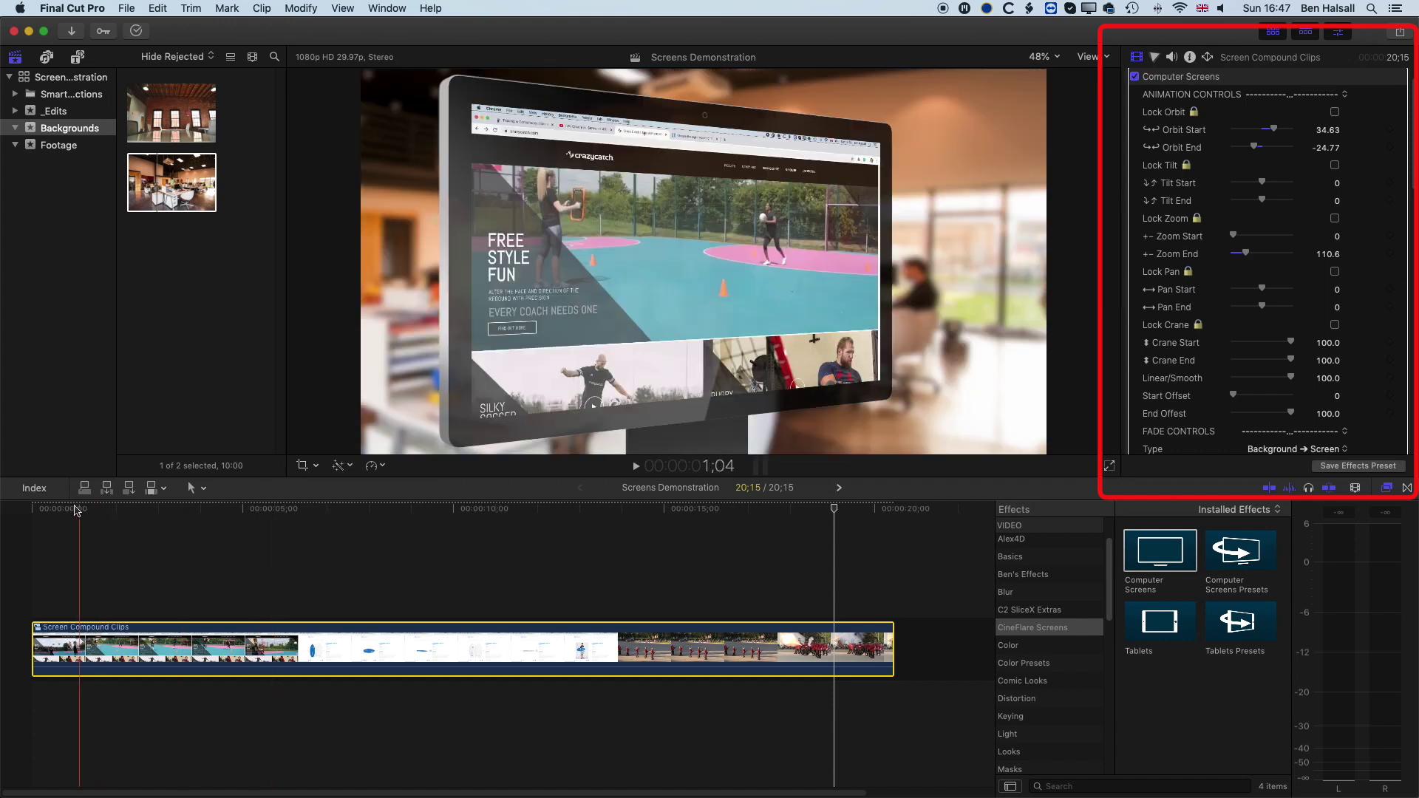
pyautogui.click(41, 510)
pyautogui.moveTo(44, 514); pyautogui.dragTo(752, 529)
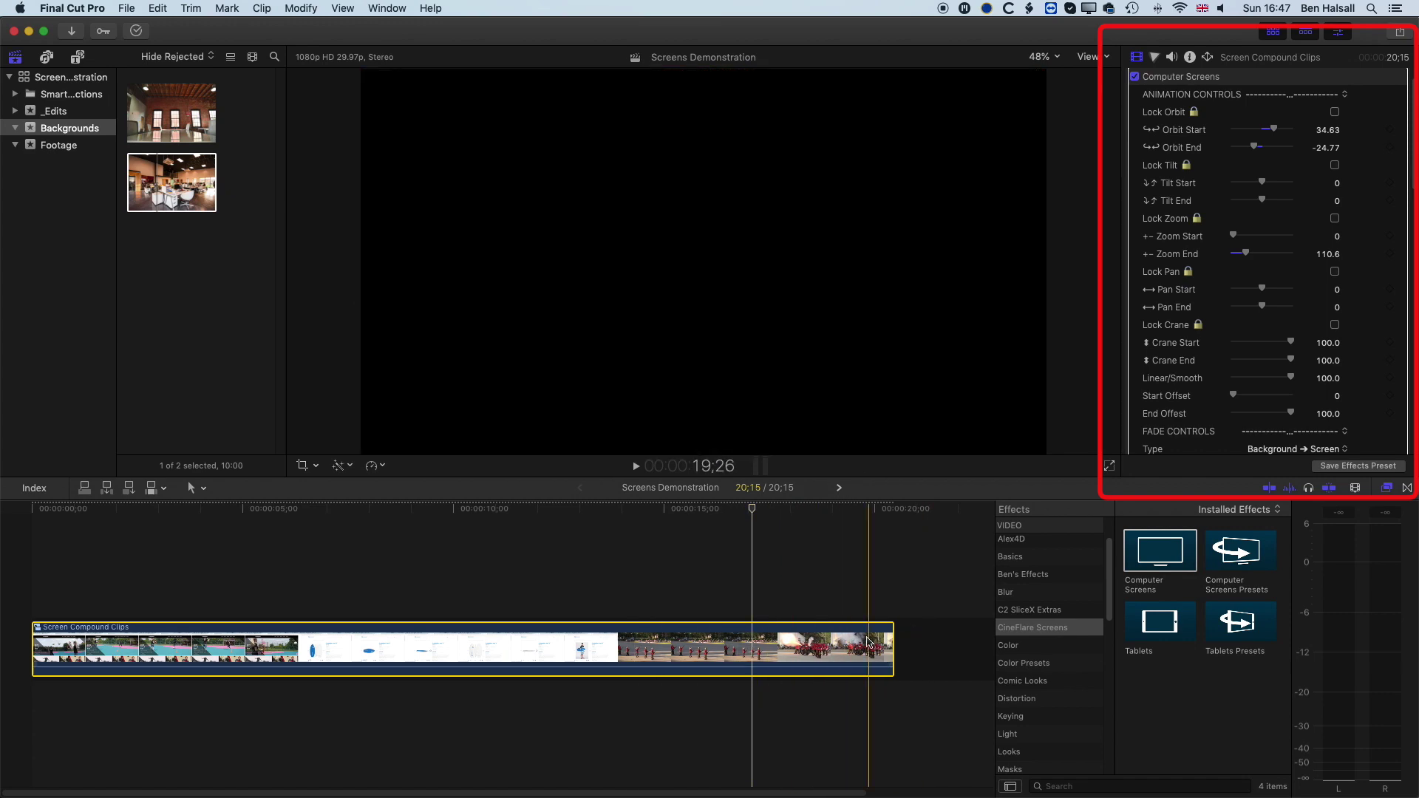
pyautogui.moveTo(647, 513); pyautogui.dragTo(3, 504)
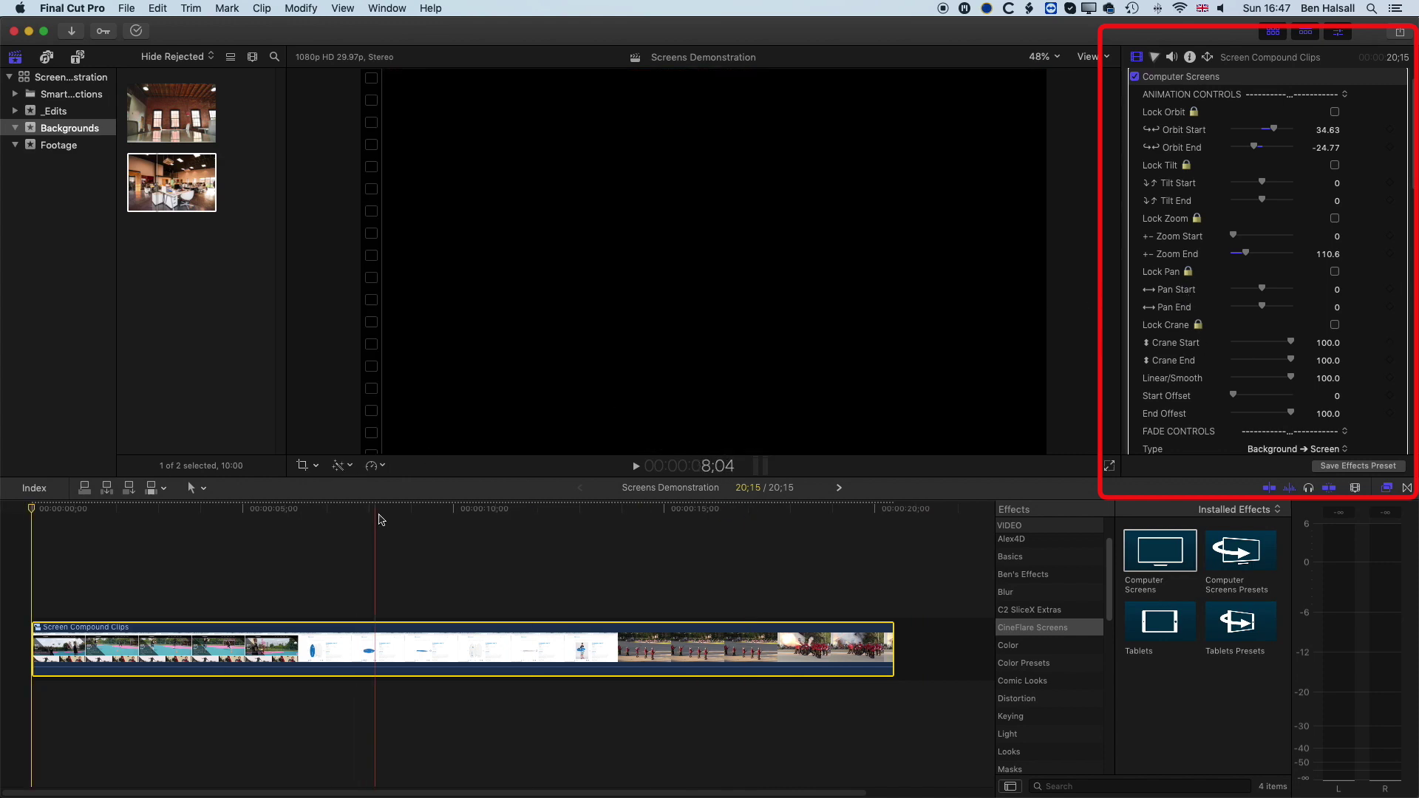
# - Set Pan Start to -145.58 while viewing the frame near the clip's beginning where the monitor fades in
pyautogui.click(46, 509)
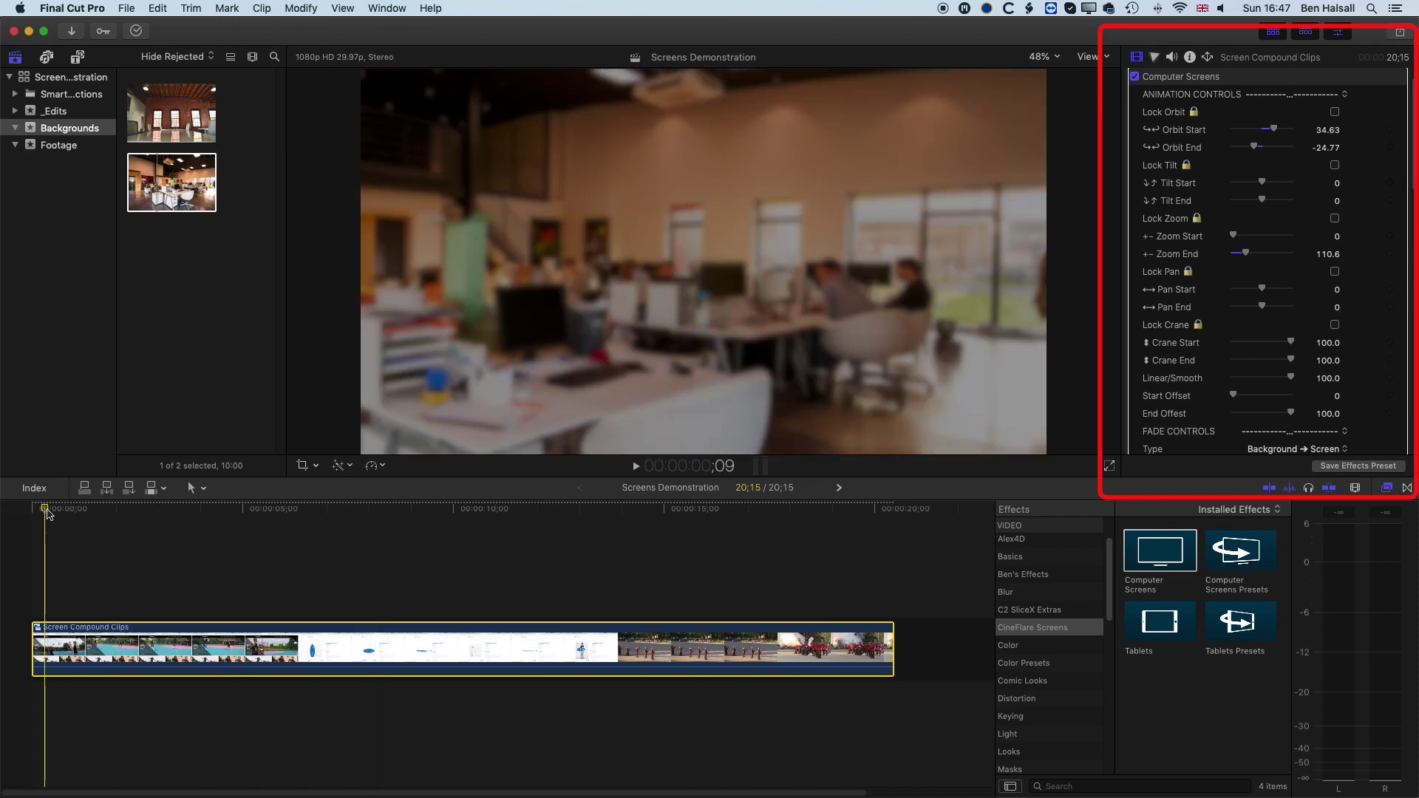
pyautogui.click(53, 514)
pyautogui.moveTo(52, 513); pyautogui.dragTo(82, 514)
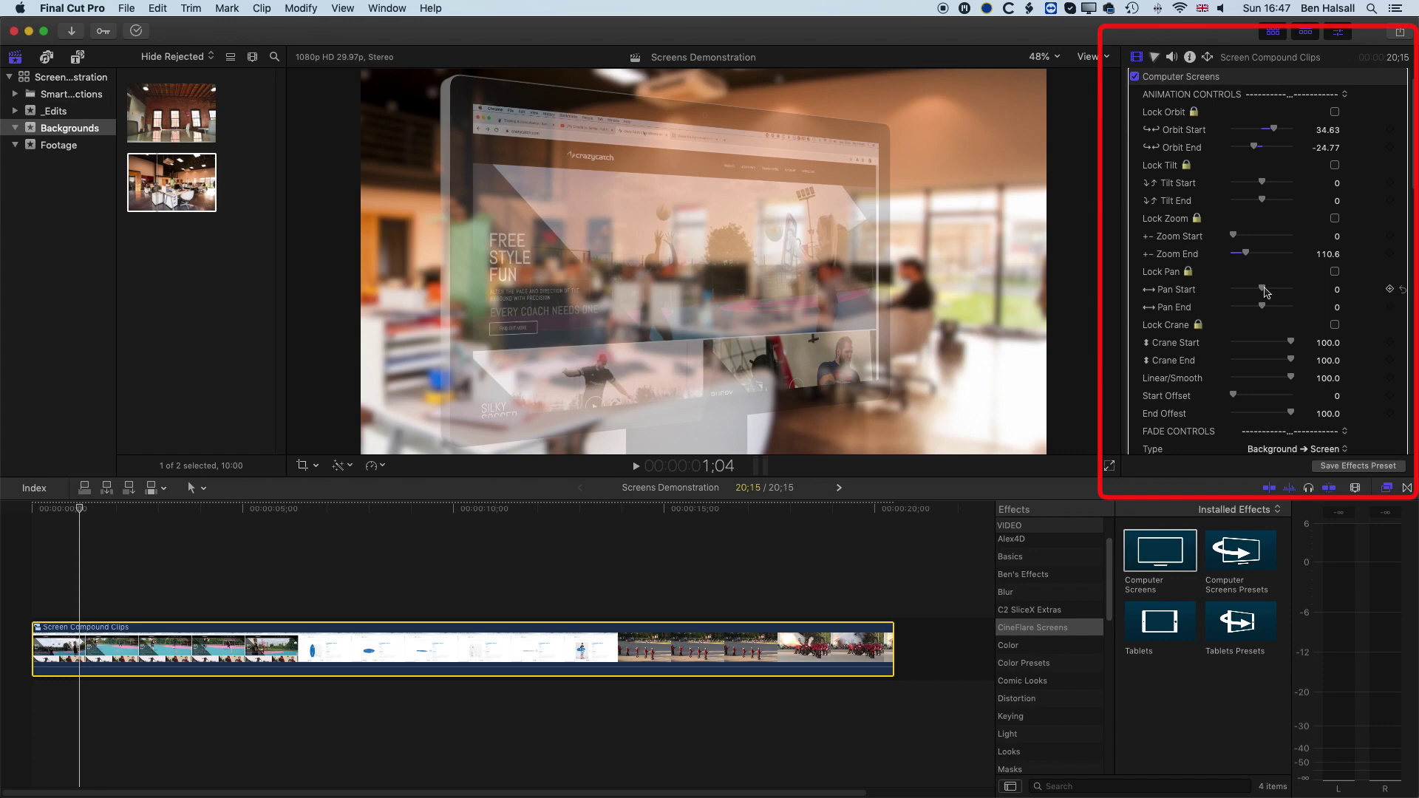
pyautogui.moveTo(1264, 290); pyautogui.dragTo(1261, 292)
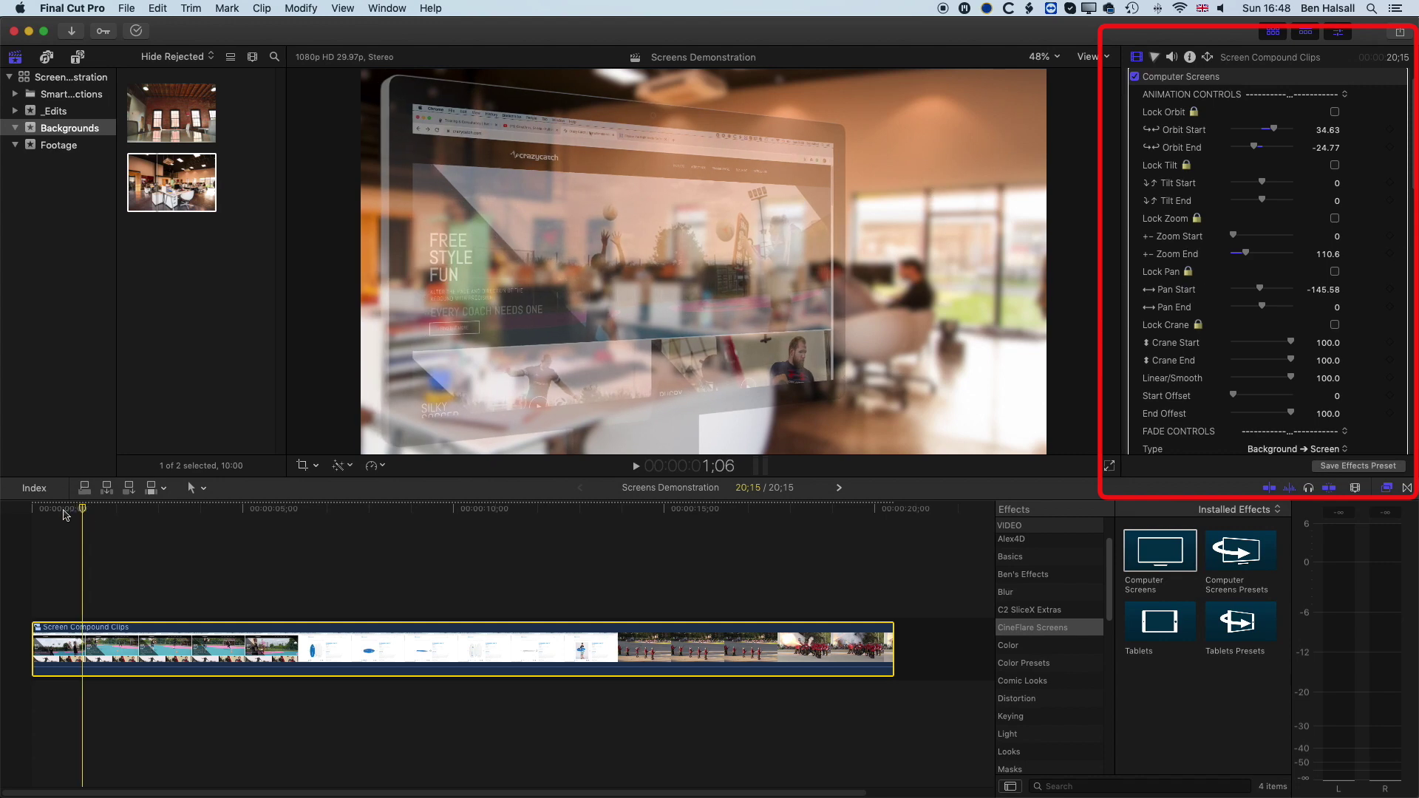
# - Set Pan End to 293.27 while viewing the frame near the clip's end, and compare the start and end framing
pyautogui.click(145, 510)
pyautogui.moveTo(148, 515); pyautogui.dragTo(830, 530)
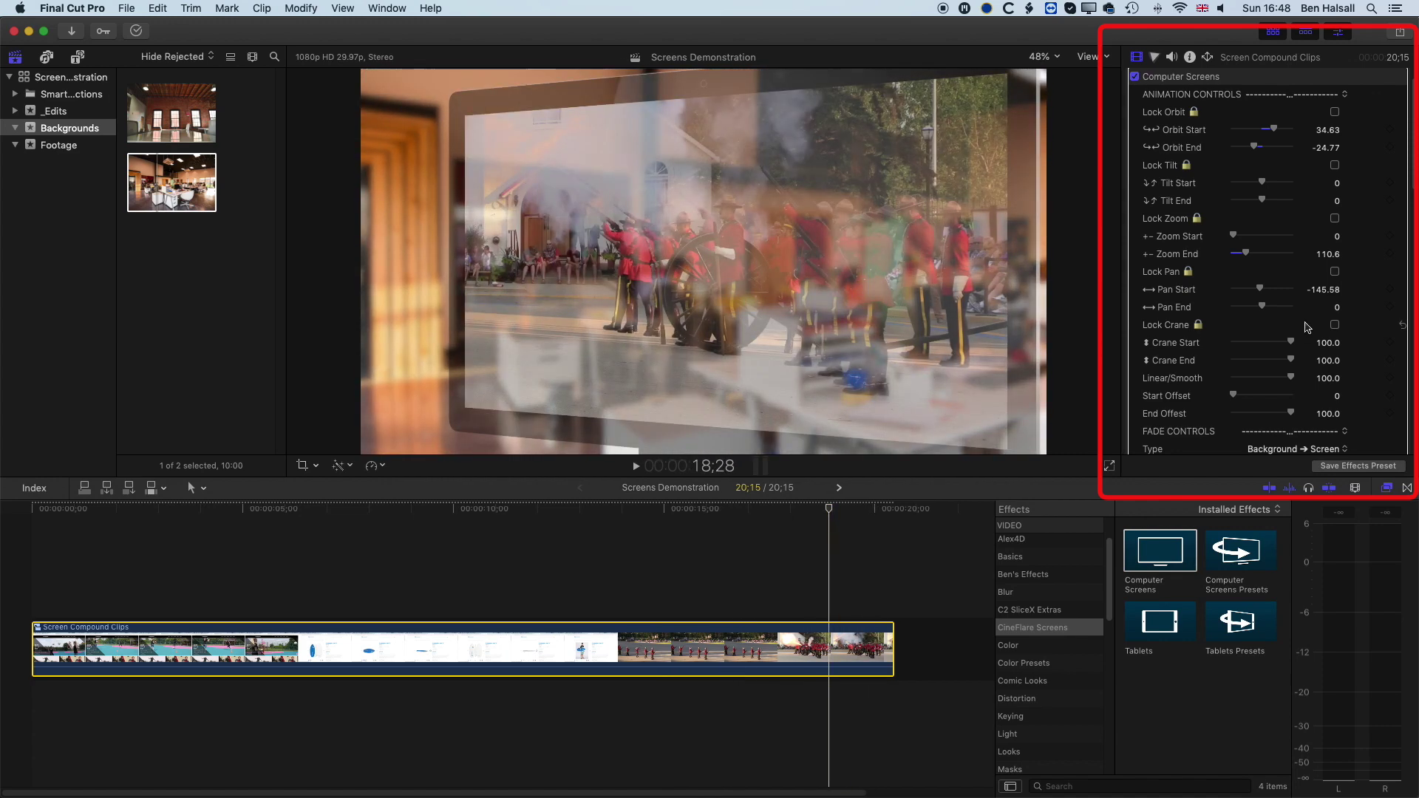
pyautogui.moveTo(1264, 305); pyautogui.dragTo(1268, 305)
pyautogui.moveTo(111, 512); pyautogui.dragTo(85, 513)
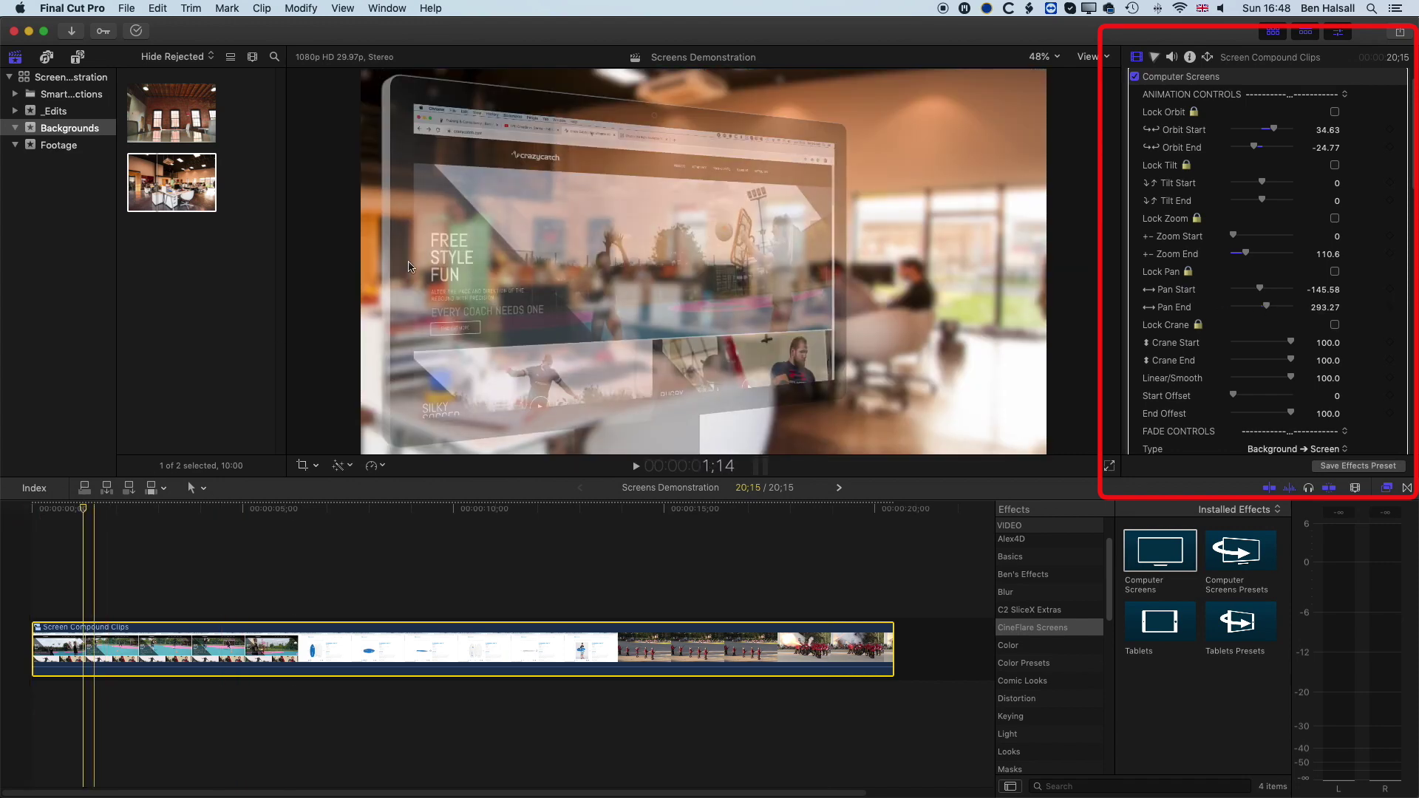
pyautogui.moveTo(847, 546); pyautogui.dragTo(837, 512)
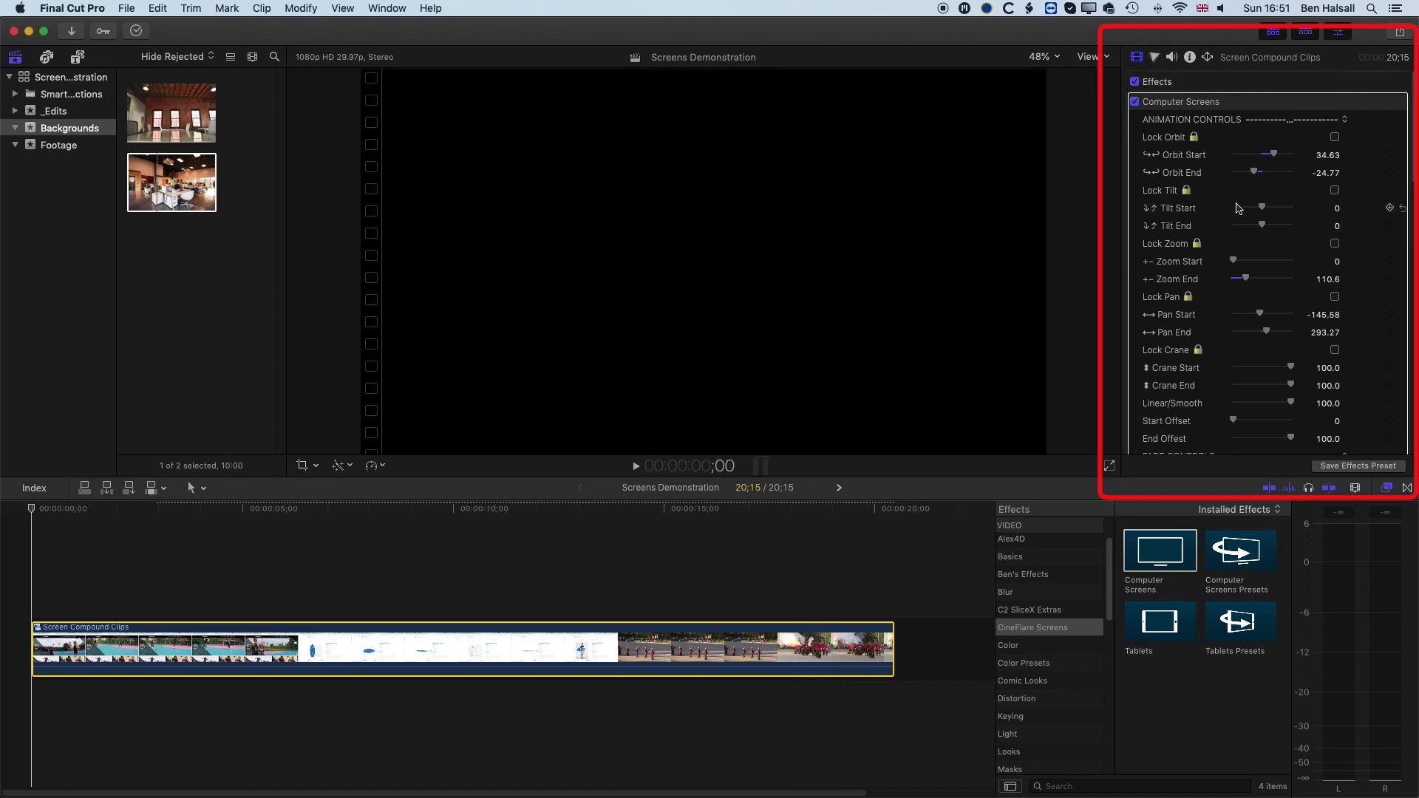
# - Play the clip's opening from the beginning to examine how the background and then the monitor fade in
pyautogui.scroll(-10, 1238, 209)
pyautogui.scroll(-2, 1263, 207)
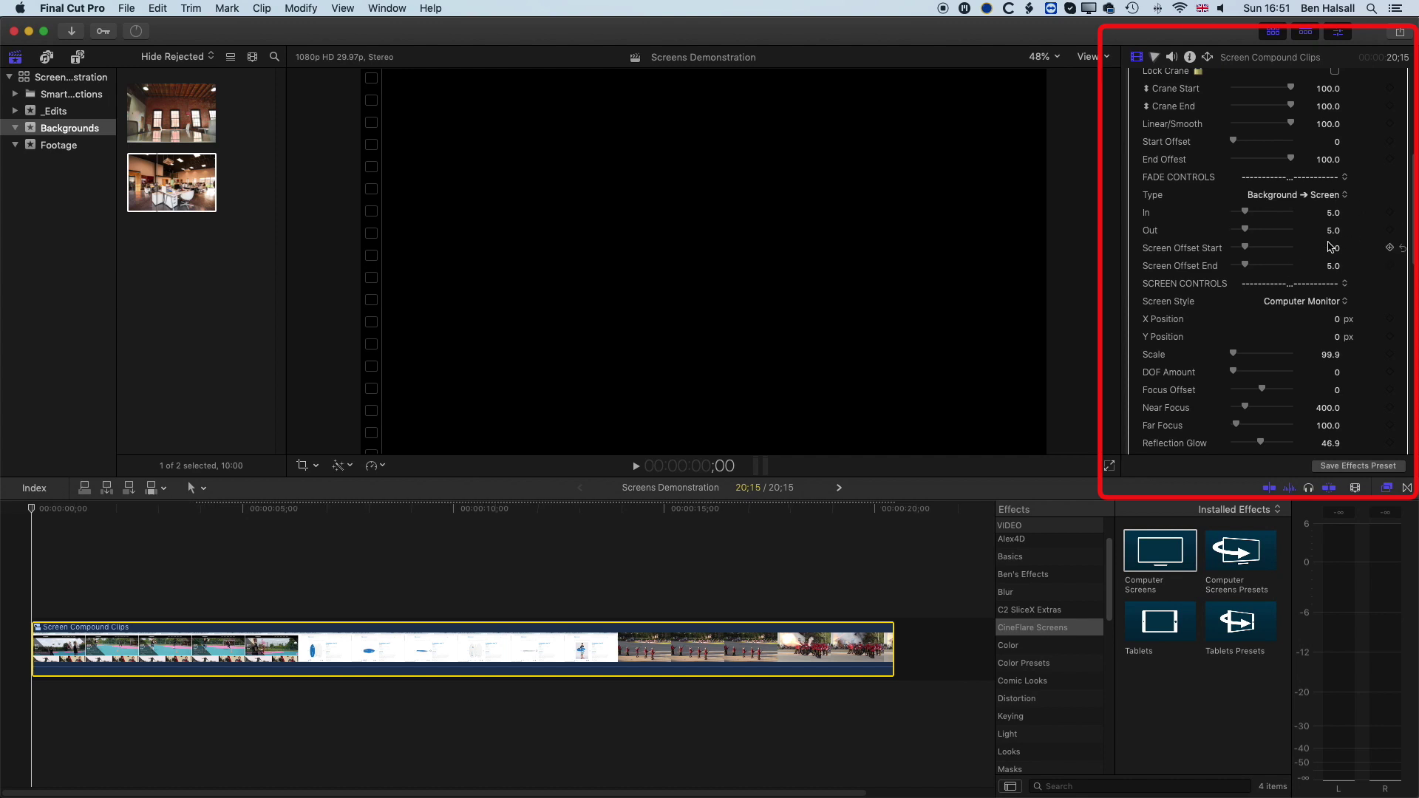
pyautogui.press('space')
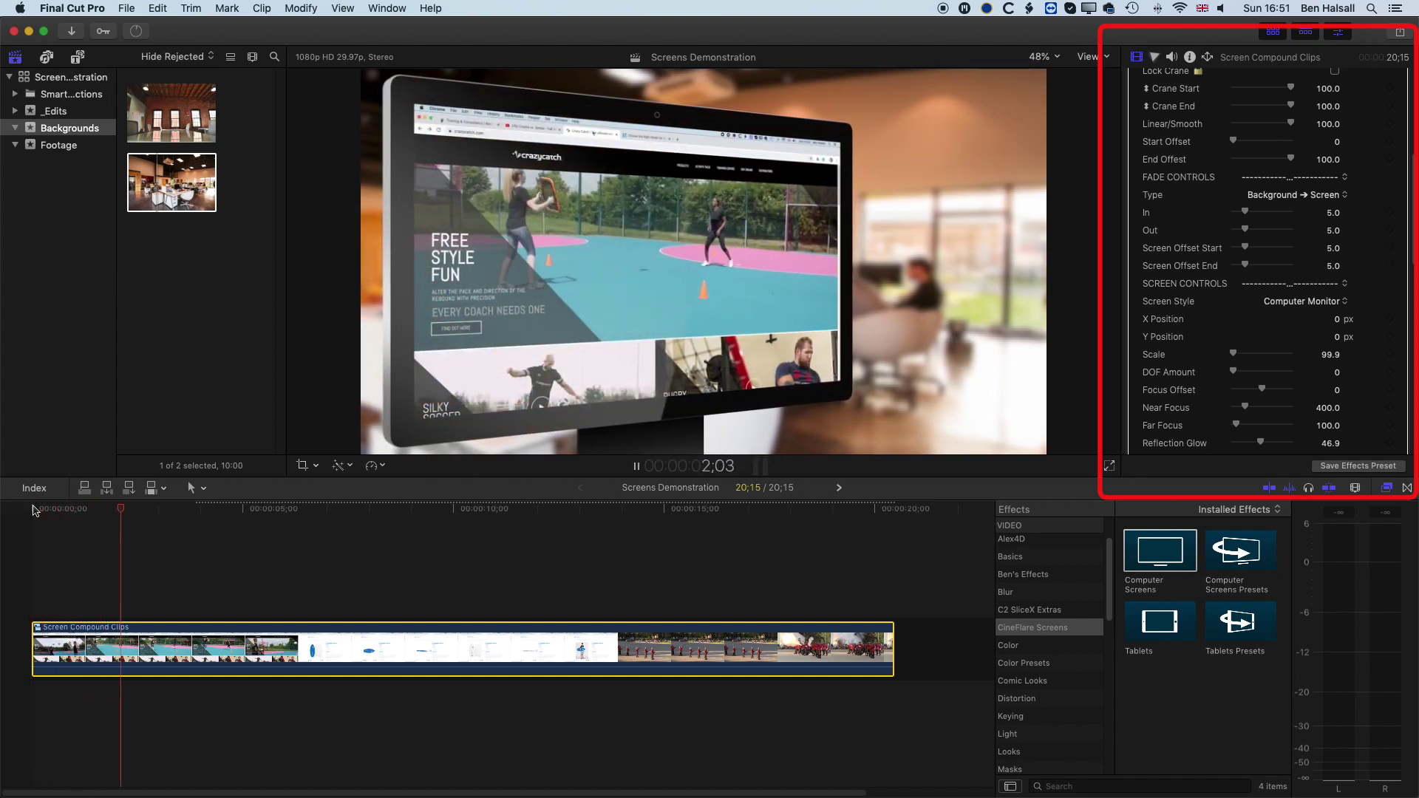
pyautogui.press('space')
pyautogui.moveTo(173, 510); pyautogui.dragTo(26, 512)
pyautogui.press('space')
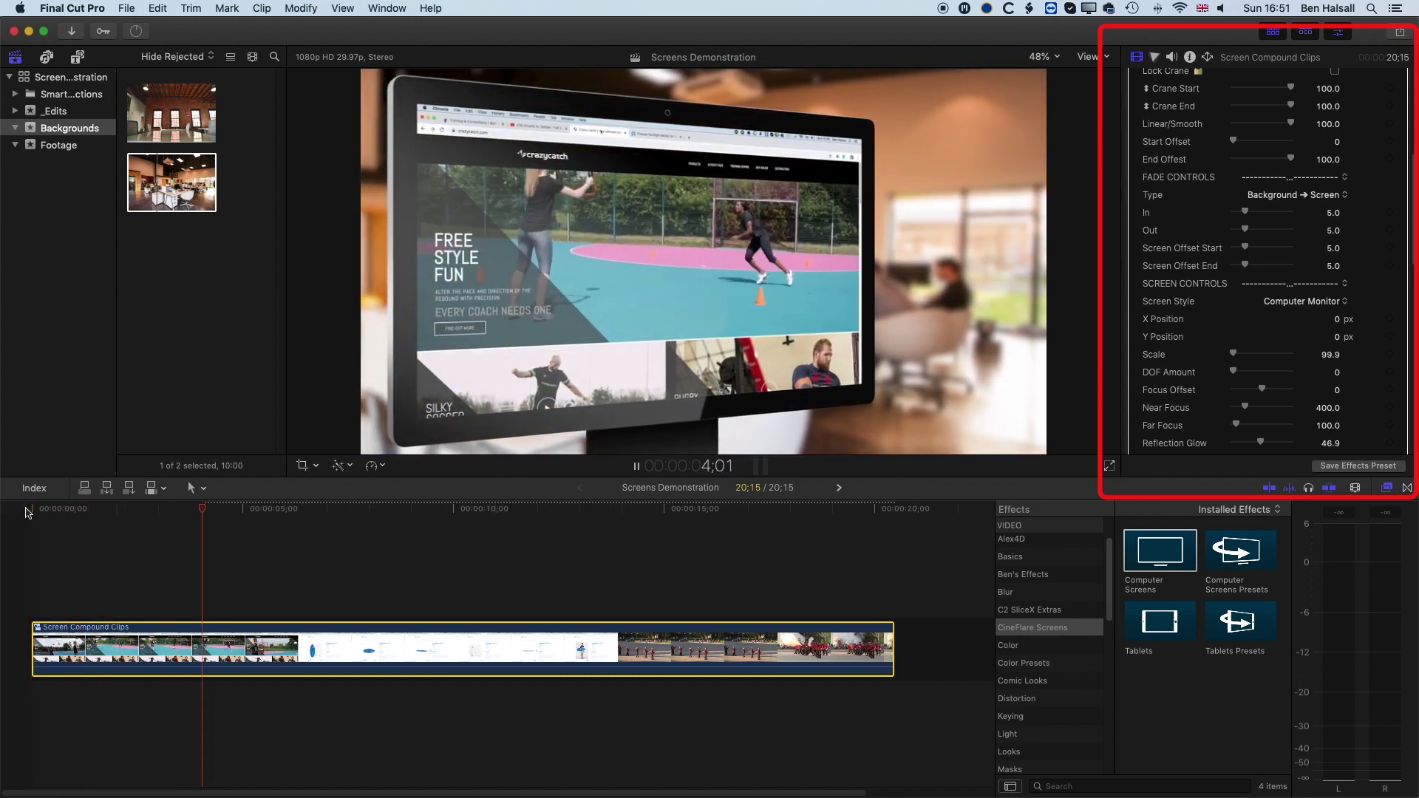
# - Set the fade's Screen Offset Start to 25.0 and replay the clip from its beginning
pyautogui.press('space')
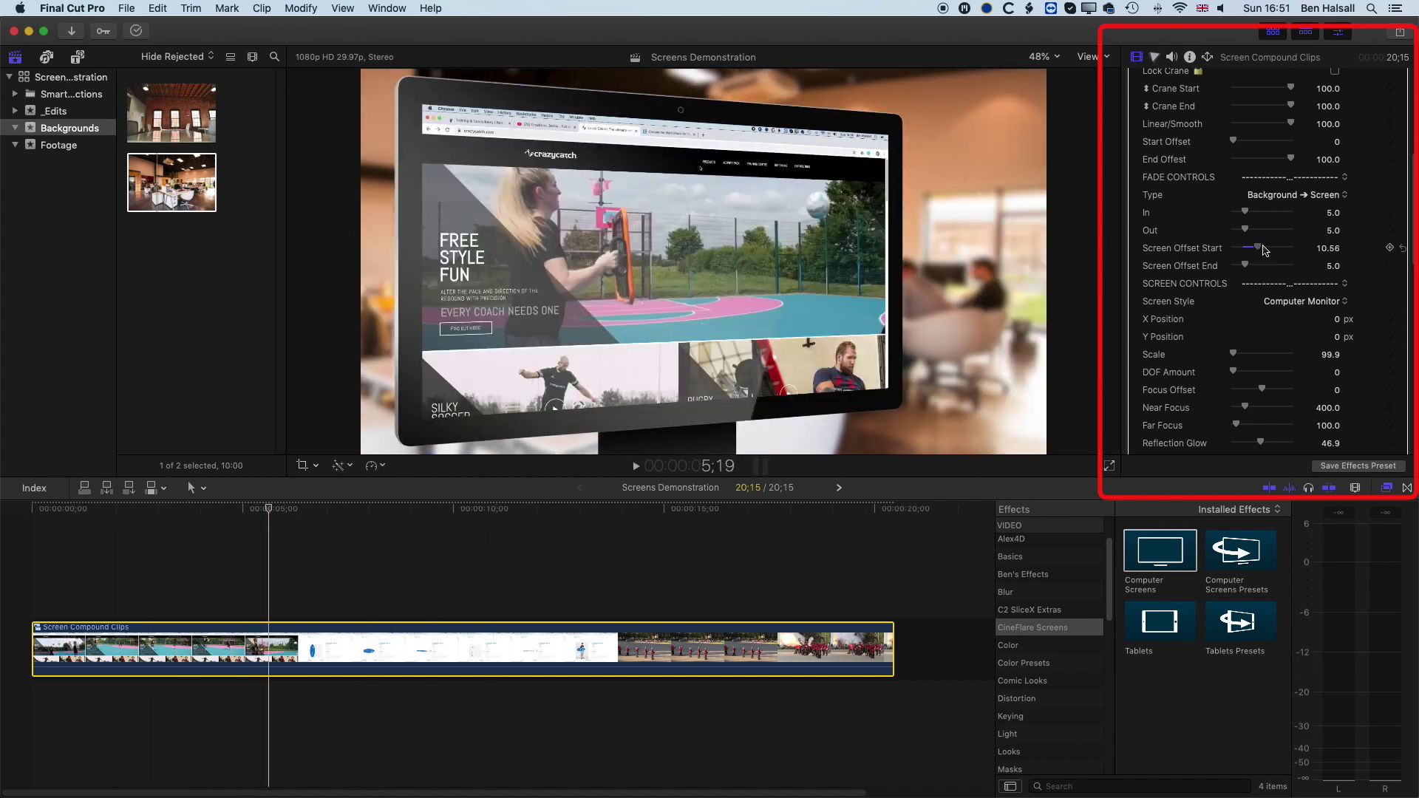
pyautogui.moveTo(271, 511); pyautogui.dragTo(12, 511)
pyautogui.press('space')
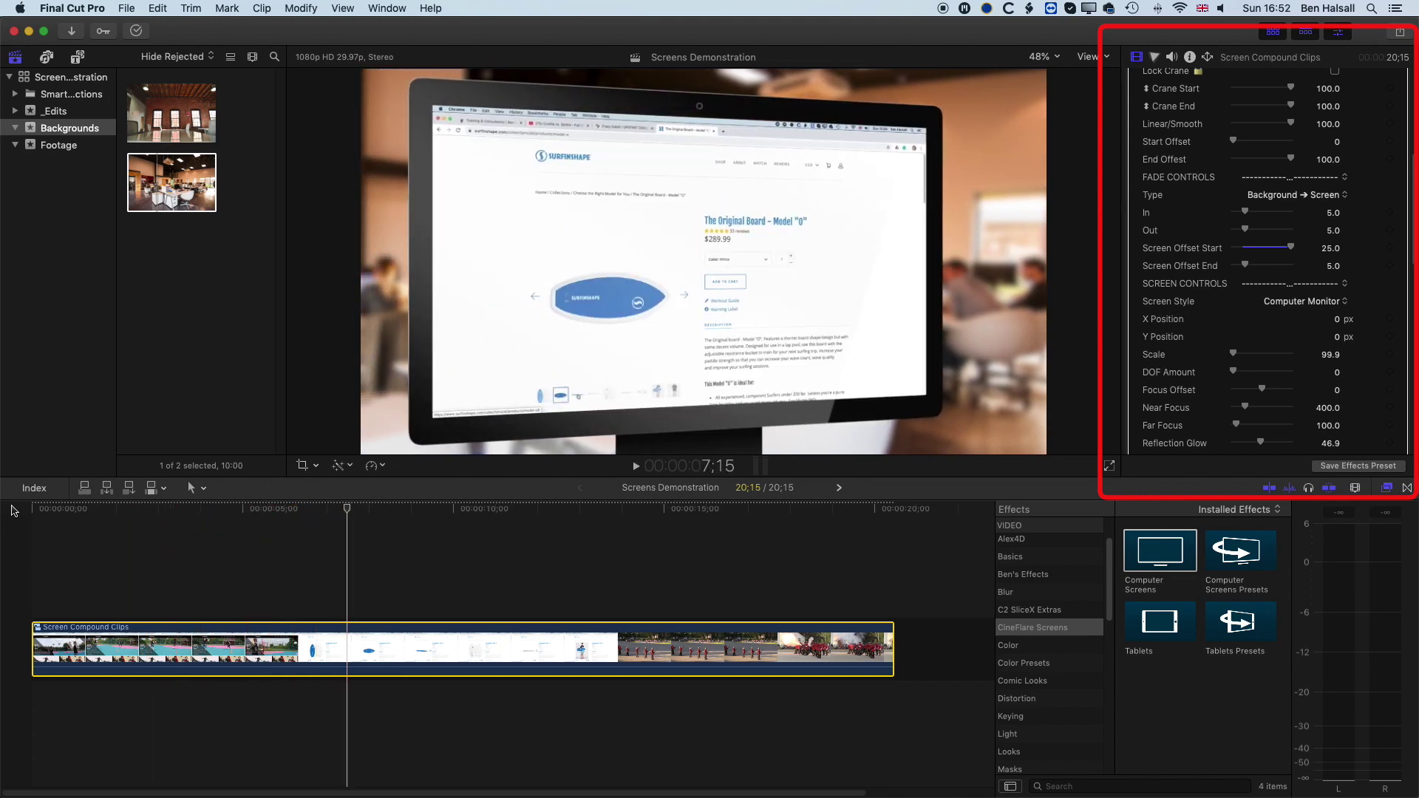
# - Set the fade's Screen Offset End to 25.0 and scrub through the second half of the clip to check the monitor's fade-out
pyautogui.press('space')
pyautogui.press('Home')
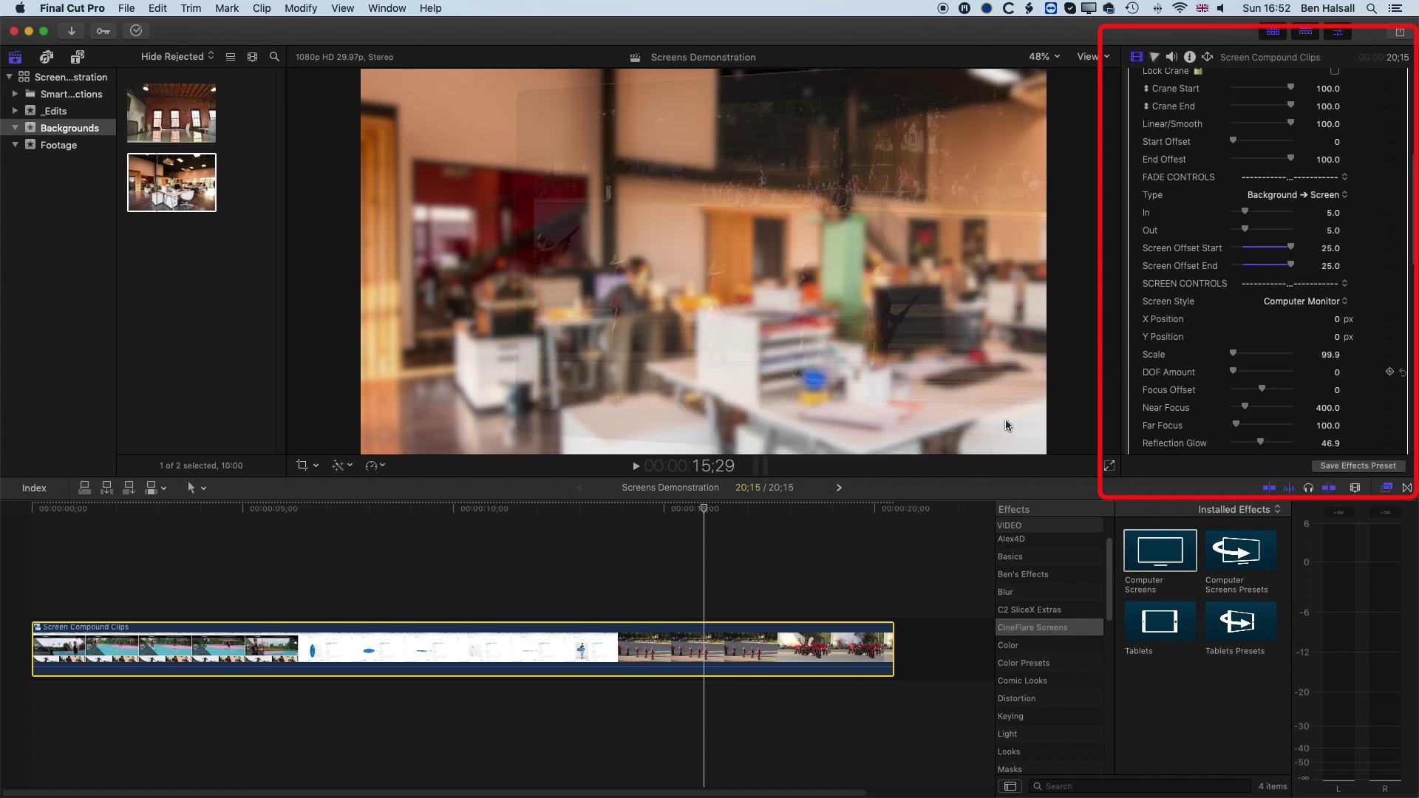
pyautogui.moveTo(706, 510); pyautogui.dragTo(750, 561)
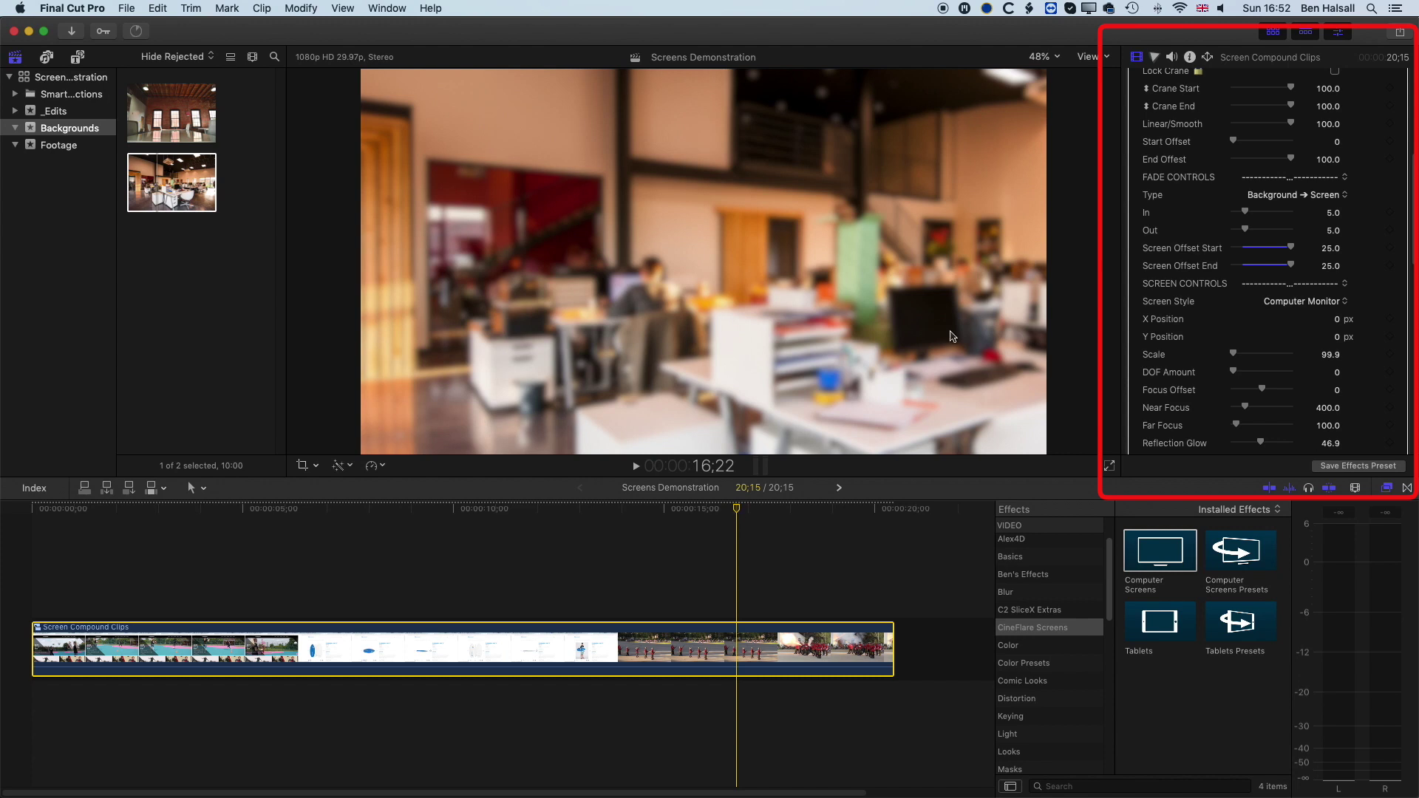
pyautogui.moveTo(736, 508); pyautogui.dragTo(509, 509)
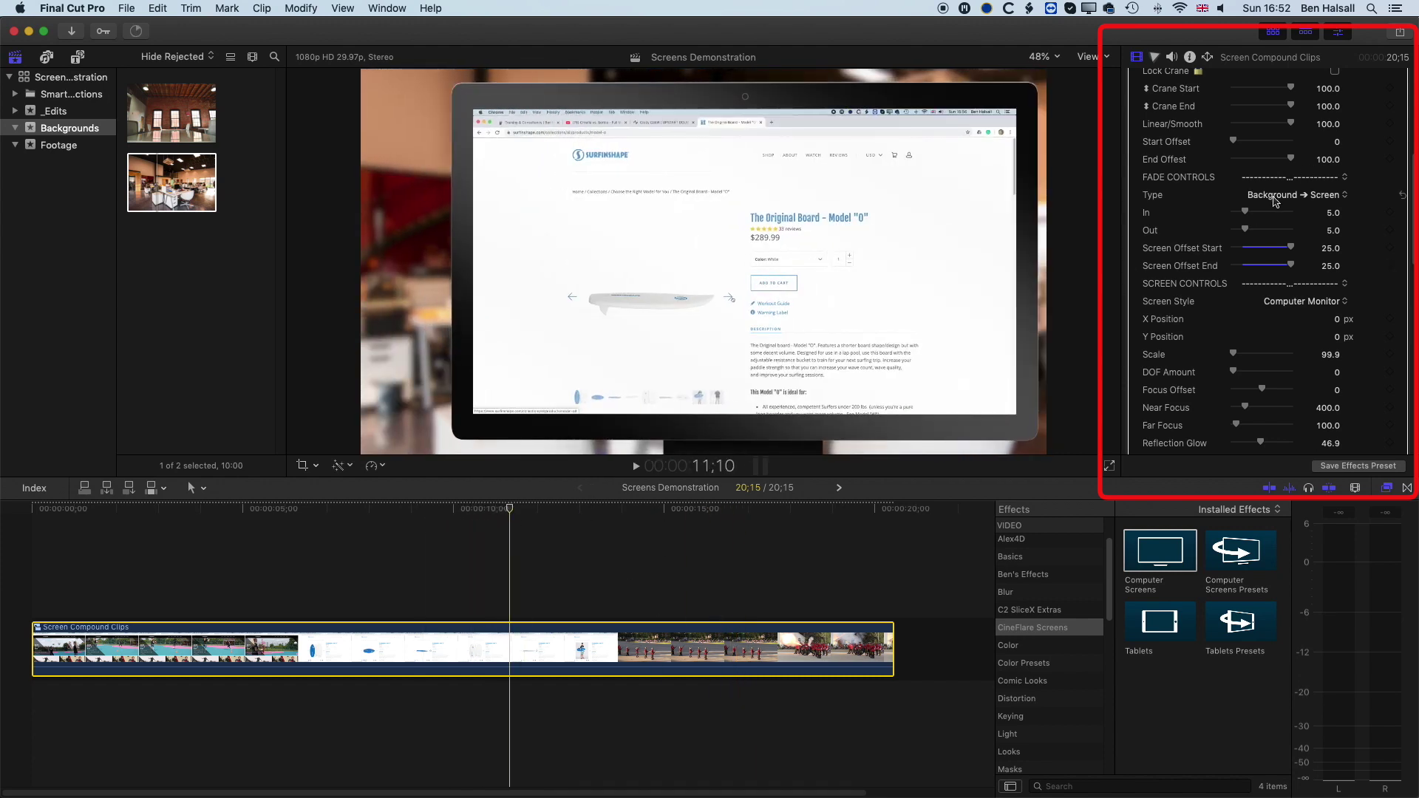
# - Set the background's DOF Amount to 58.0 and scrub between the clip's start and end to check the blur
pyautogui.scroll(-10, 1274, 201)
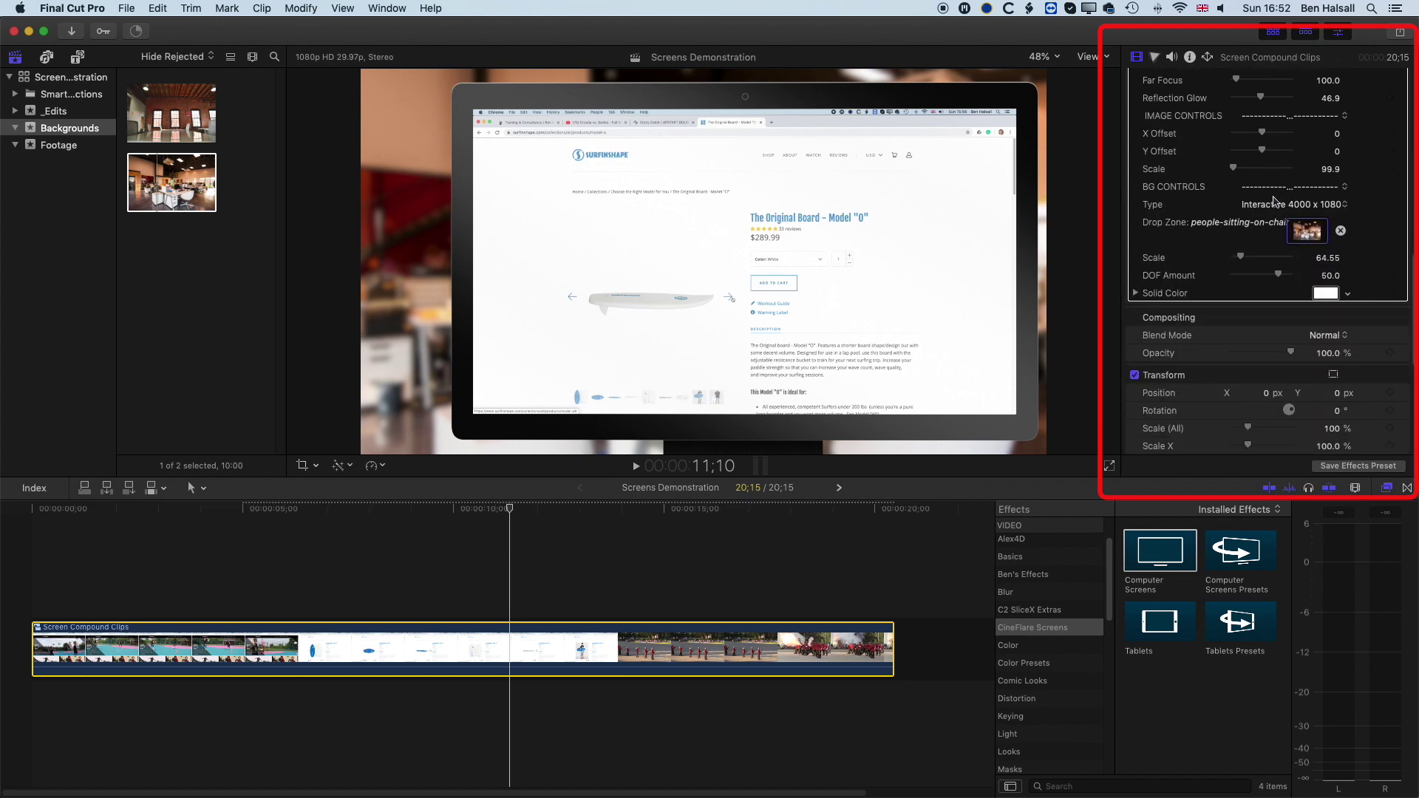
pyautogui.moveTo(1279, 276)
pyautogui.mouseDown()
pyautogui.moveTo(1236, 277)
pyautogui.moveTo(1295, 280)
pyautogui.mouseUp()
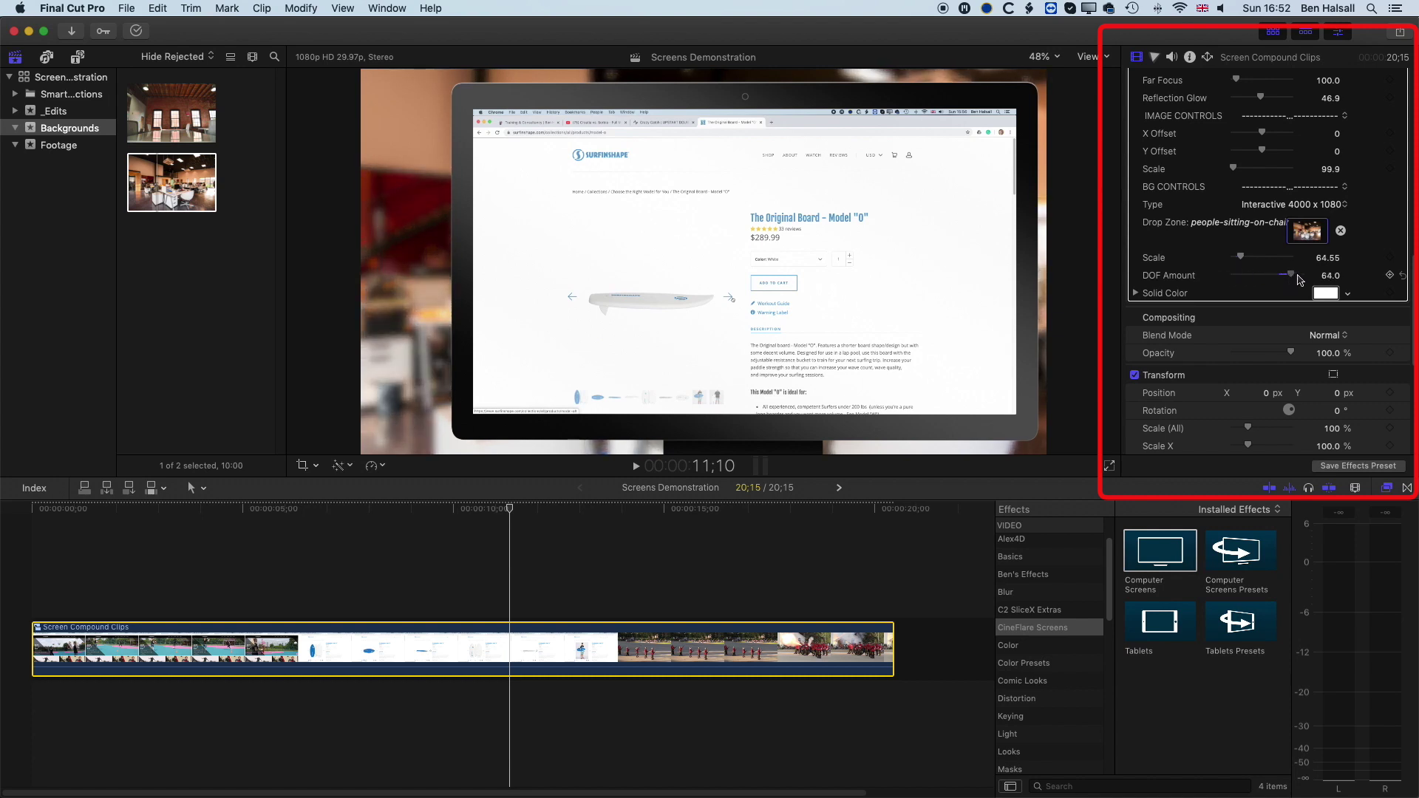
pyautogui.moveTo(164, 508); pyautogui.dragTo(155, 508)
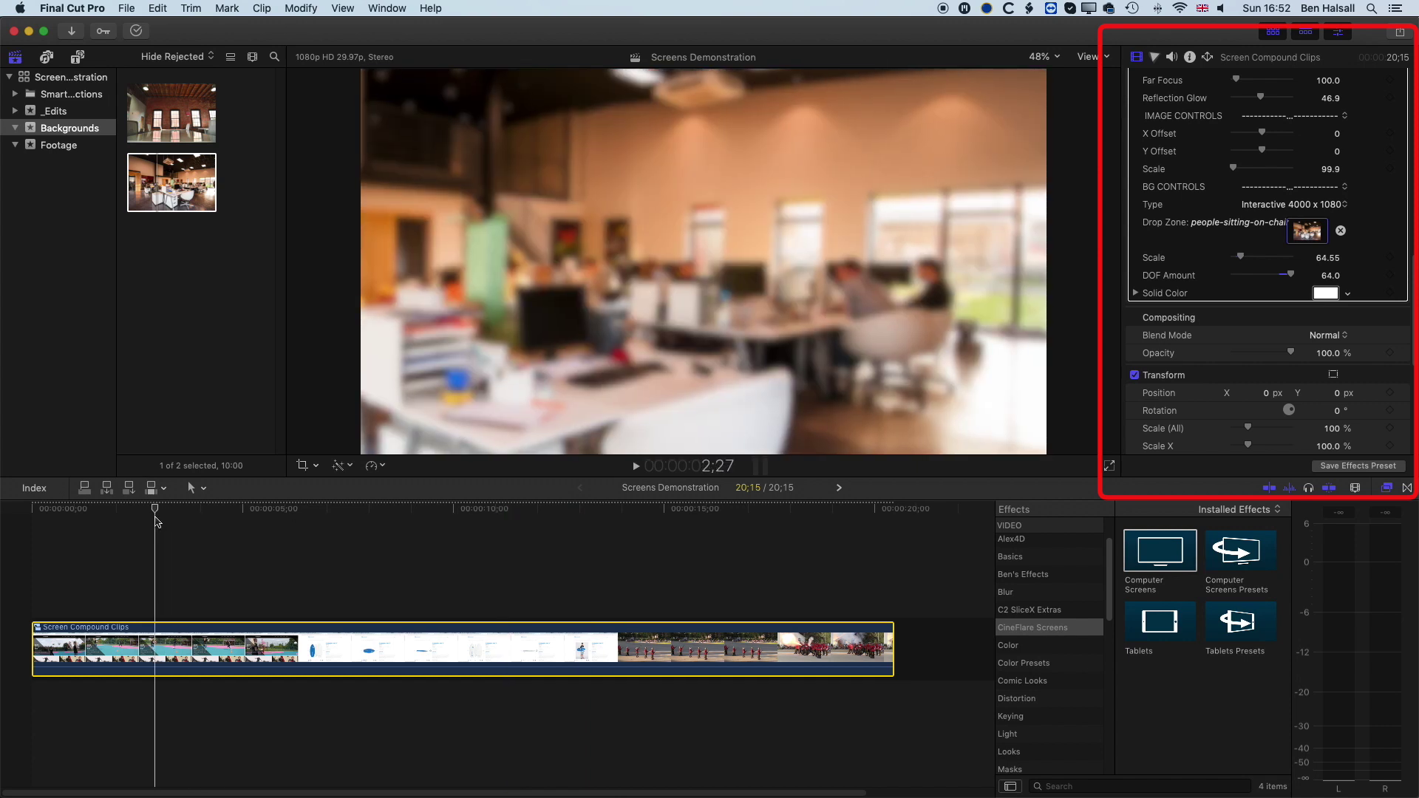
pyautogui.click(1284, 277)
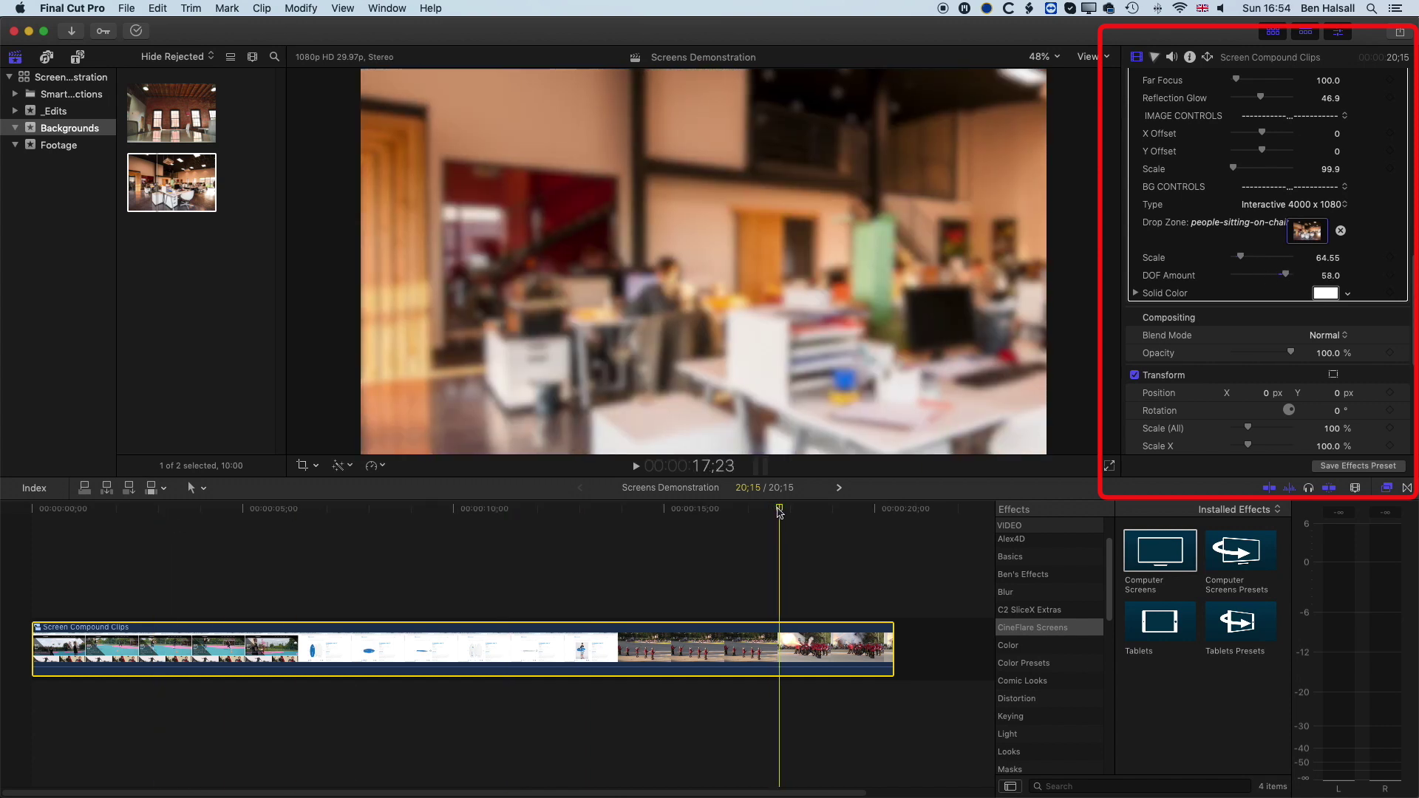
pyautogui.moveTo(779, 511); pyautogui.dragTo(732, 516)
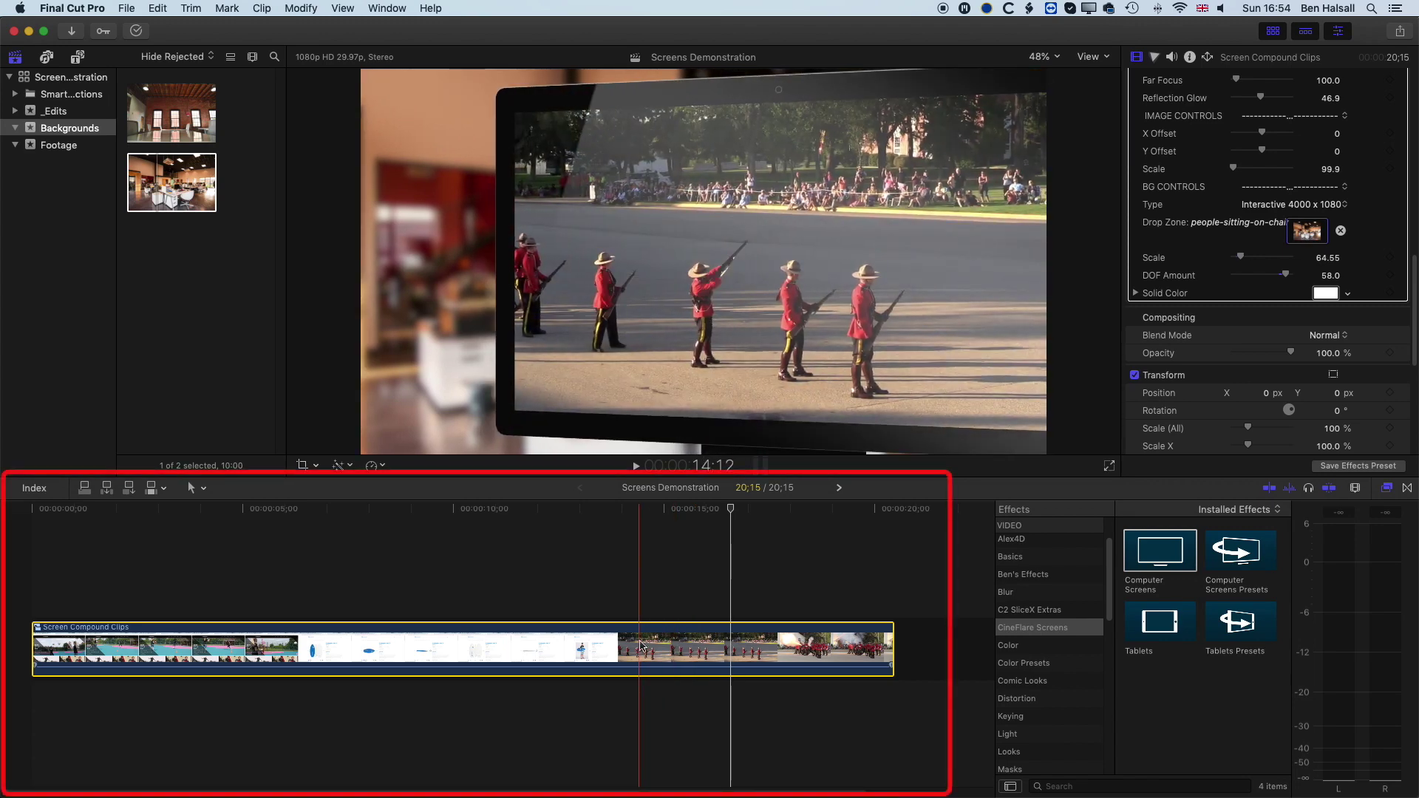
# - Inside the compound clip, trim the second screen recording to 3;12 and extend the last Sunset Ceremony clip to 7;00
pyautogui.doubleClick(640, 647)
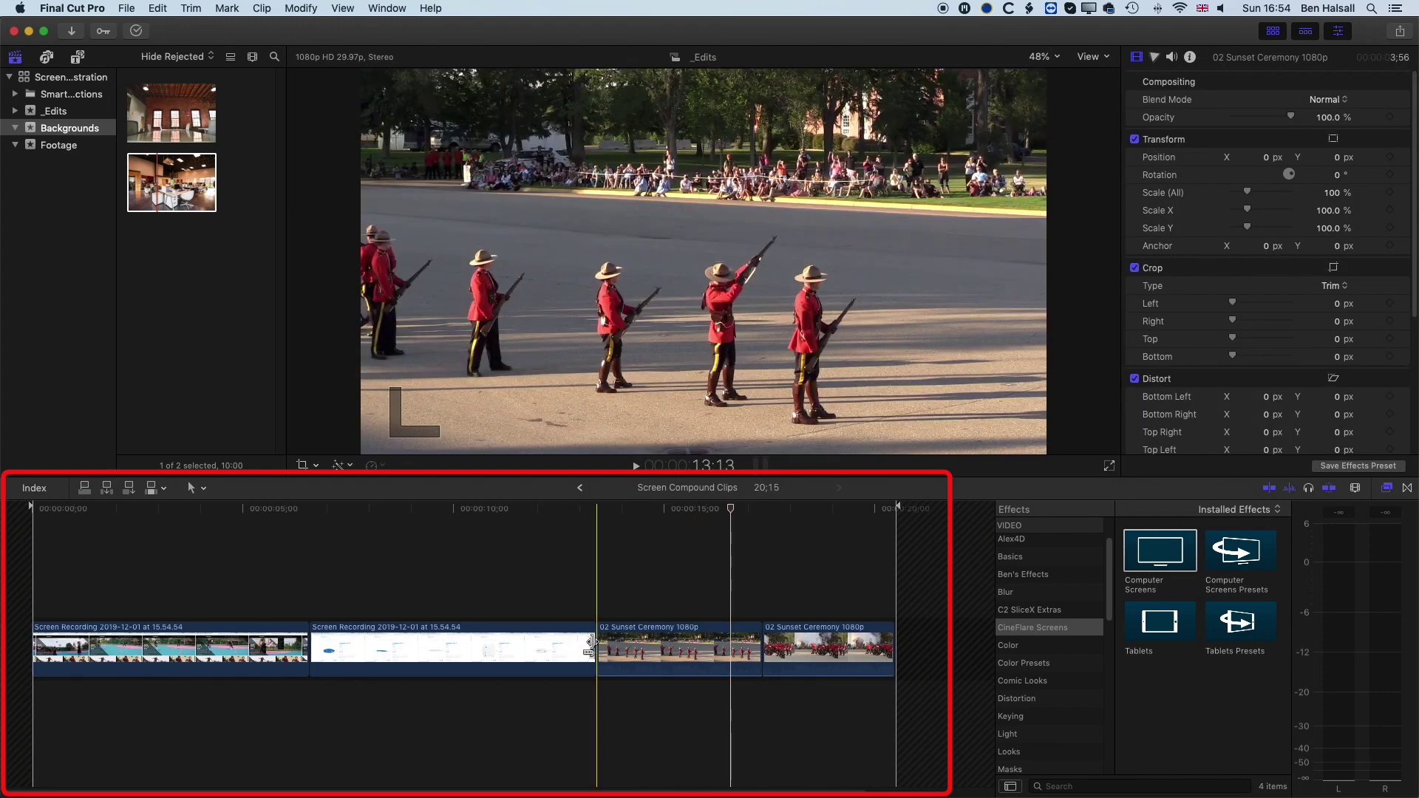
pyautogui.moveTo(591, 642); pyautogui.dragTo(442, 639)
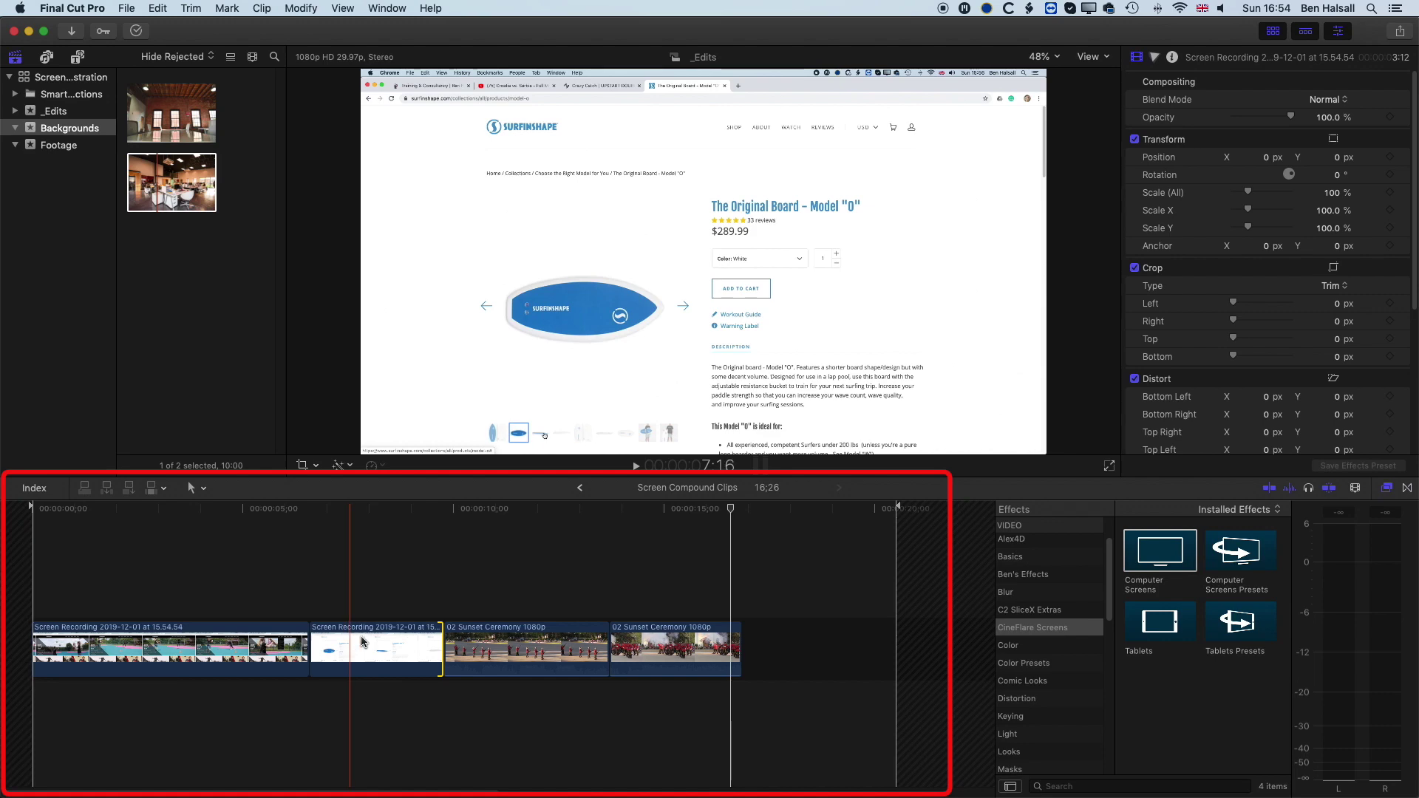
pyautogui.moveTo(737, 637); pyautogui.dragTo(898, 639)
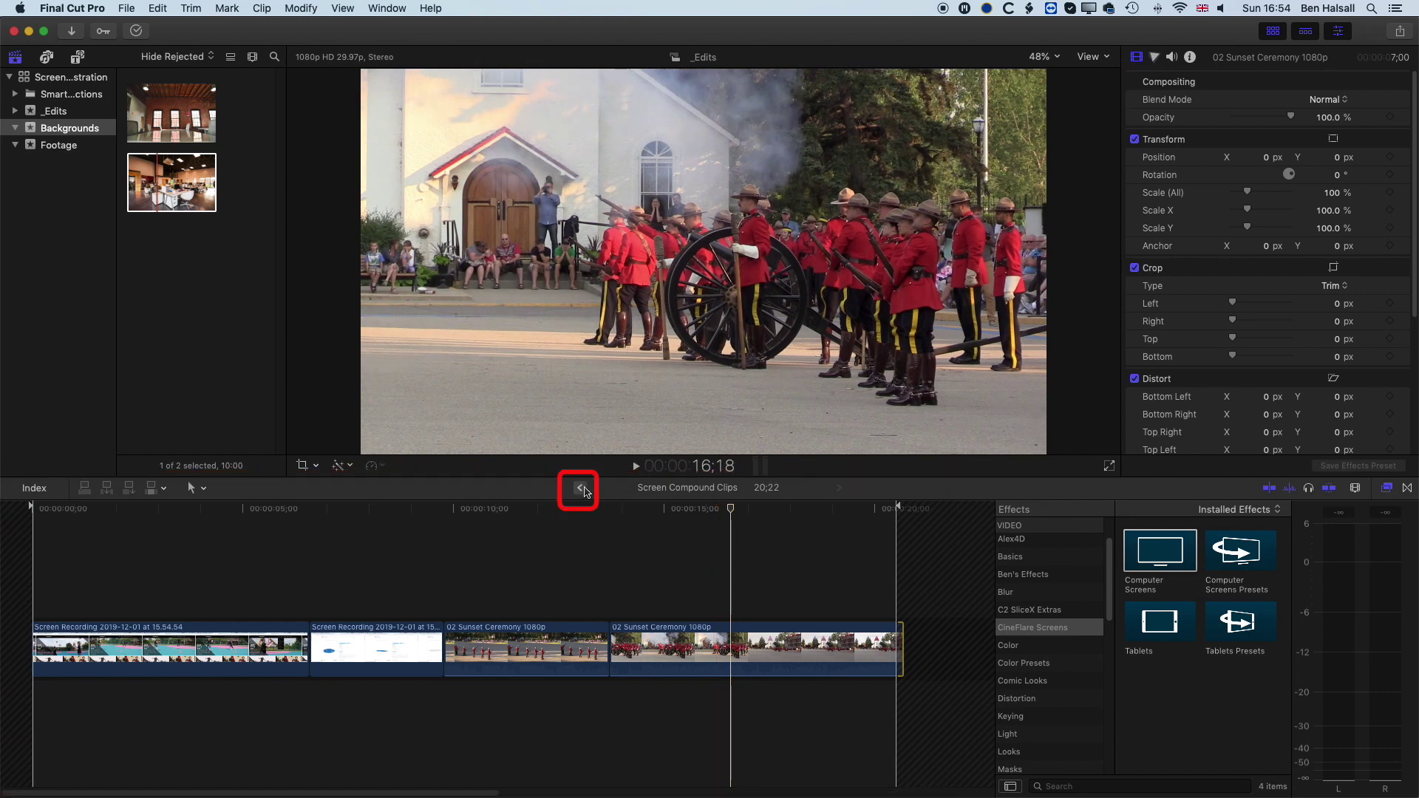
pyautogui.click(581, 487)
pyautogui.moveTo(580, 509); pyautogui.dragTo(649, 519)
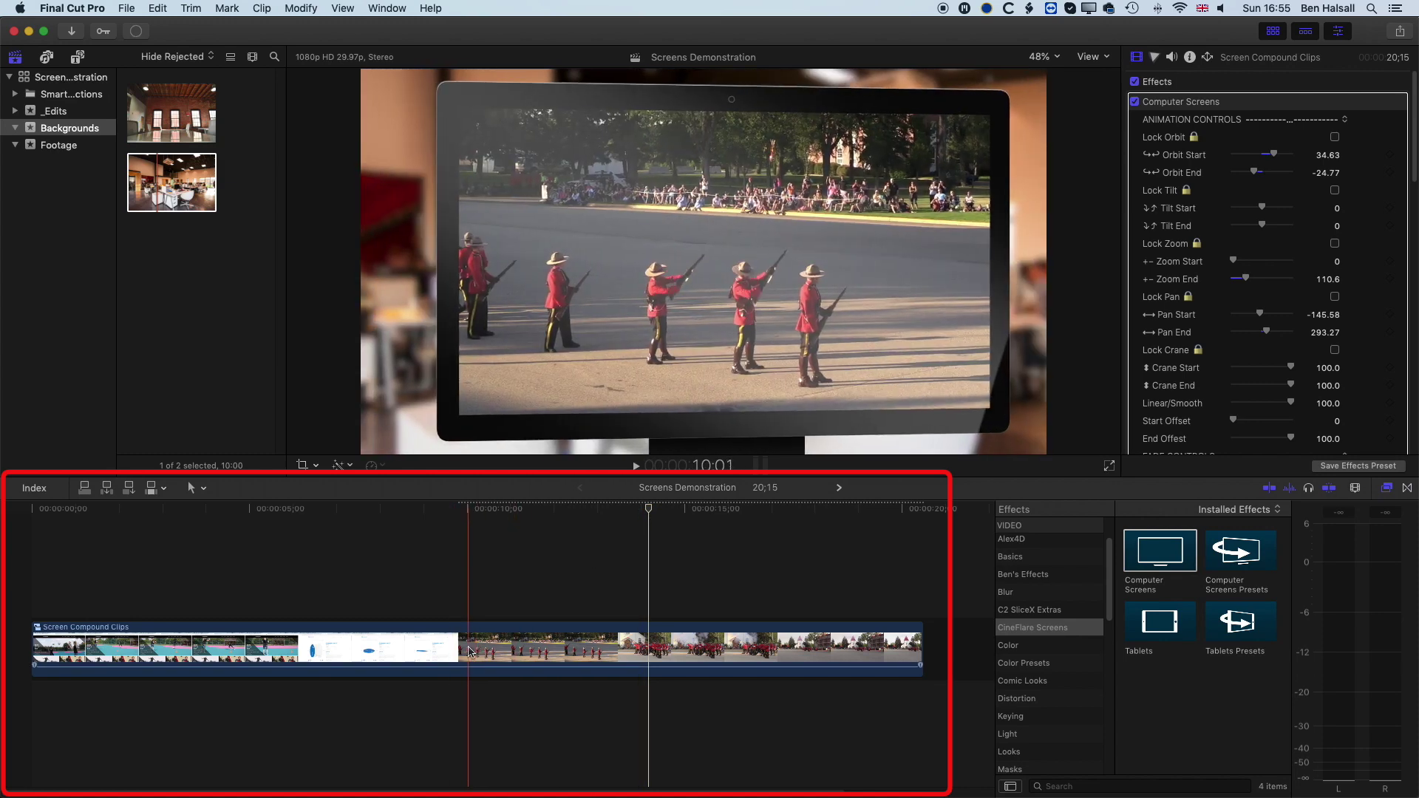
# - Copy the compound clip and paste the duplicate directly after the original in the Screens Demonstration timeline
pyautogui.click(230, 651)
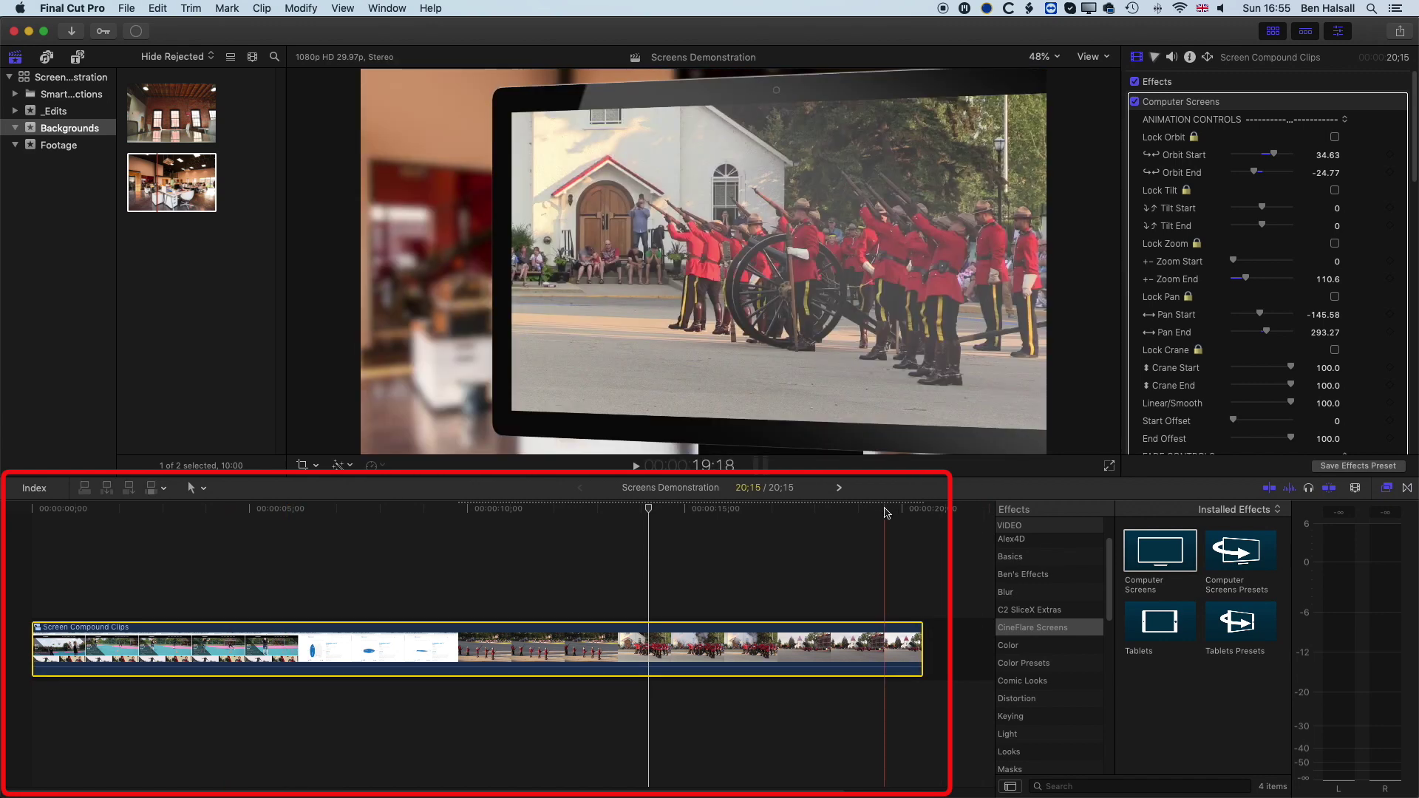
pyautogui.click(924, 510)
pyautogui.press('super+v')
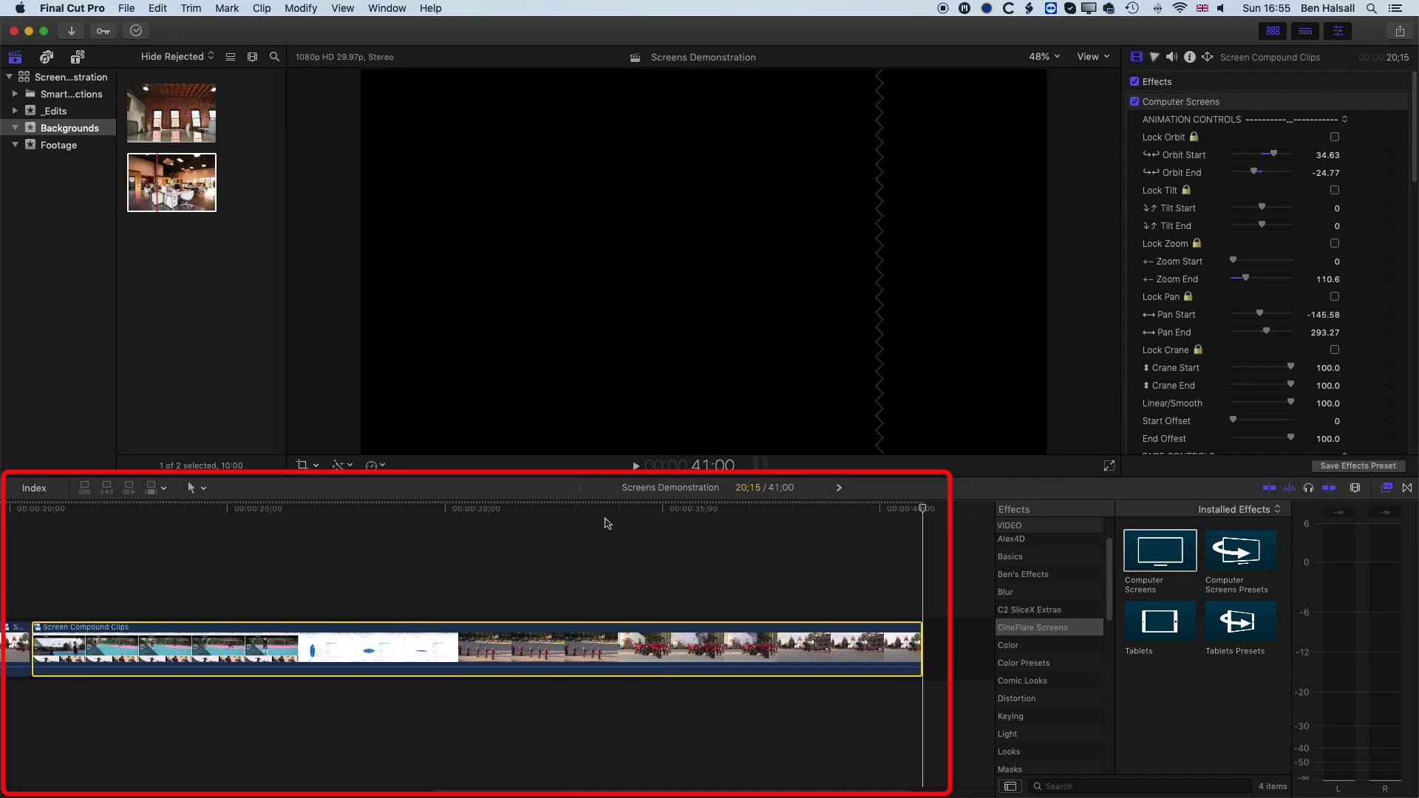
pyautogui.hotkey('shift', 'z')
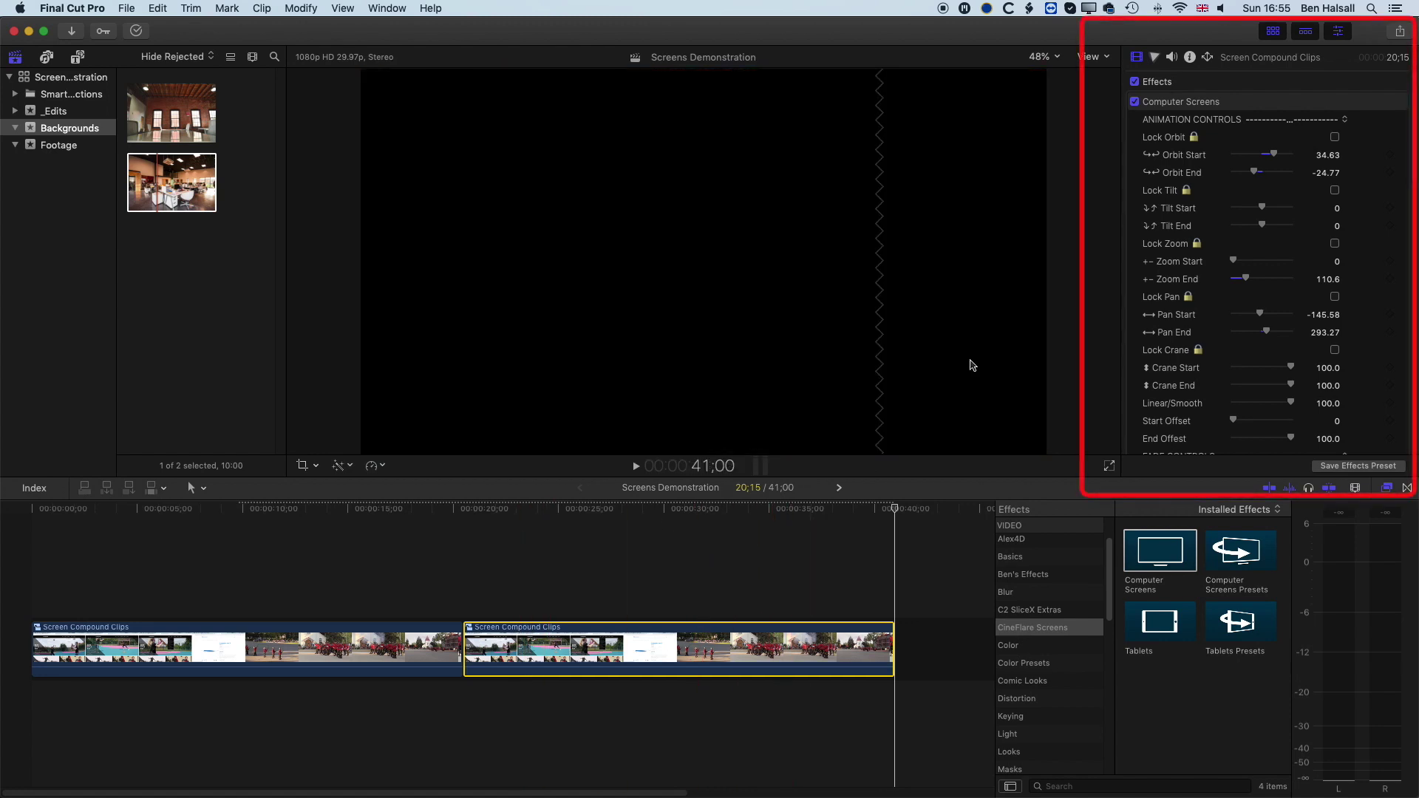
# - Replace the Computer Screens effect on the second compound clip with the Tablets Presets effect
pyautogui.click(1188, 102)
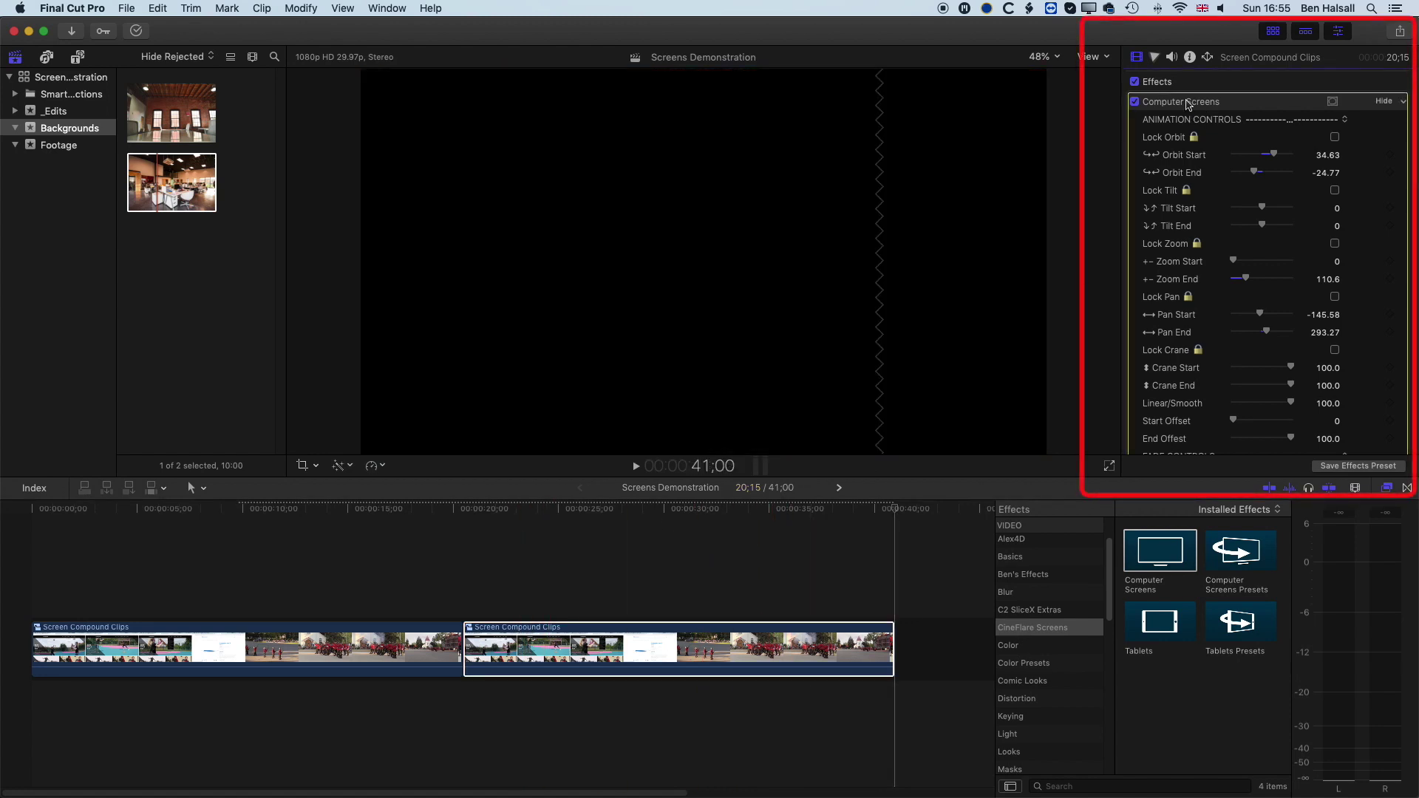
pyautogui.press('Delete')
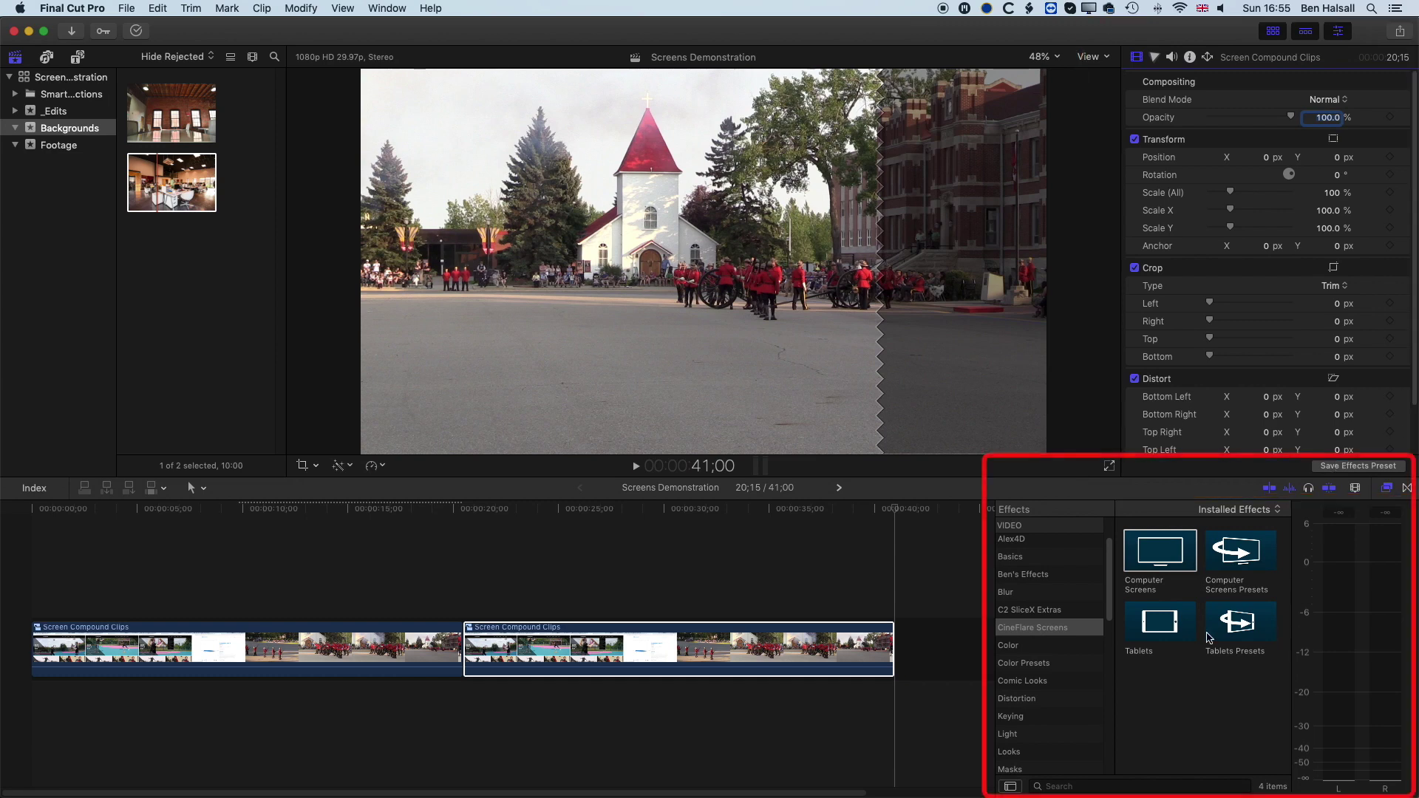
pyautogui.moveTo(1220, 628); pyautogui.dragTo(679, 649)
# - Play the second clip to preview its tablet animation and examine the Tablets Presets animation, fade, screen and background settings
pyautogui.press('space')
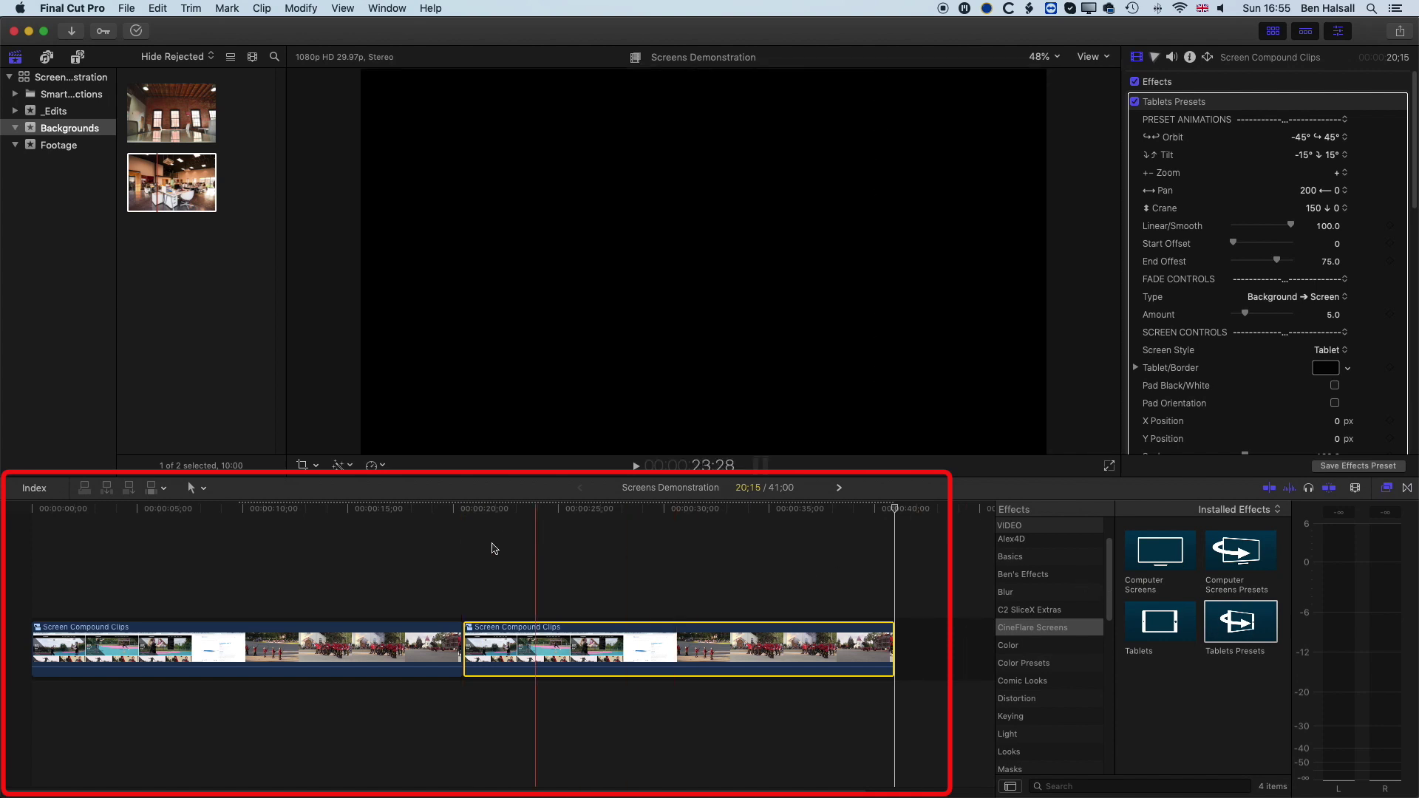
pyautogui.press('space')
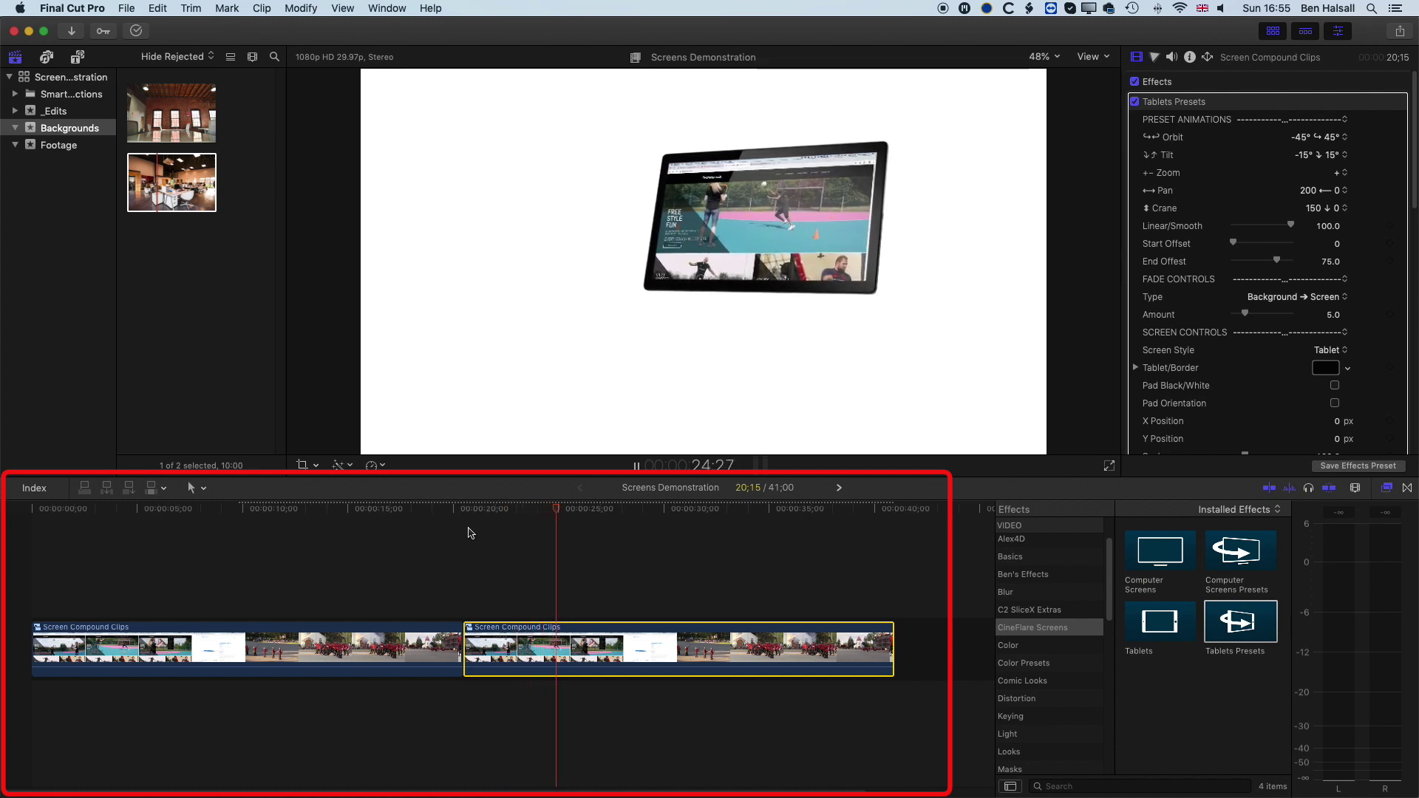
pyautogui.press('space')
pyautogui.click(1258, 119)
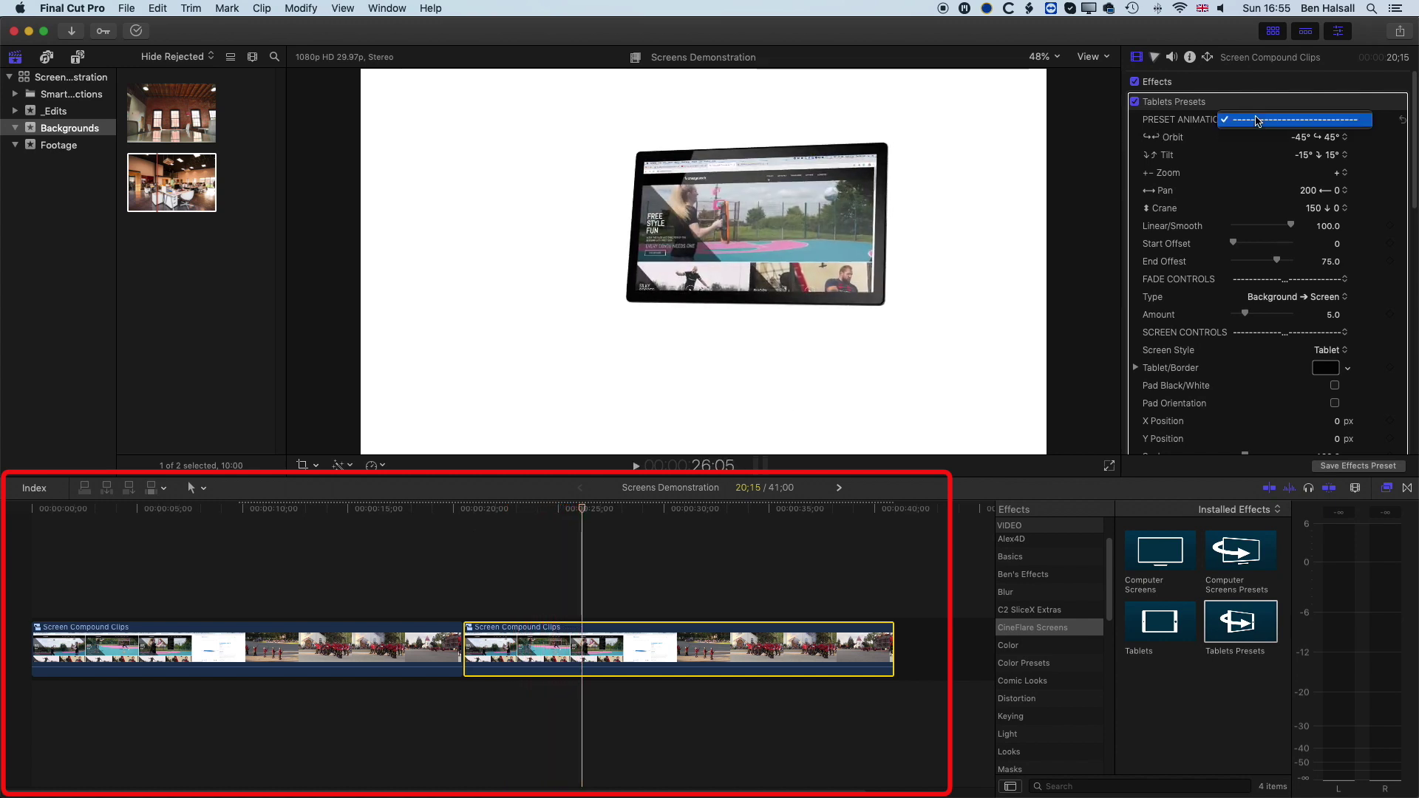
pyautogui.click(1215, 120)
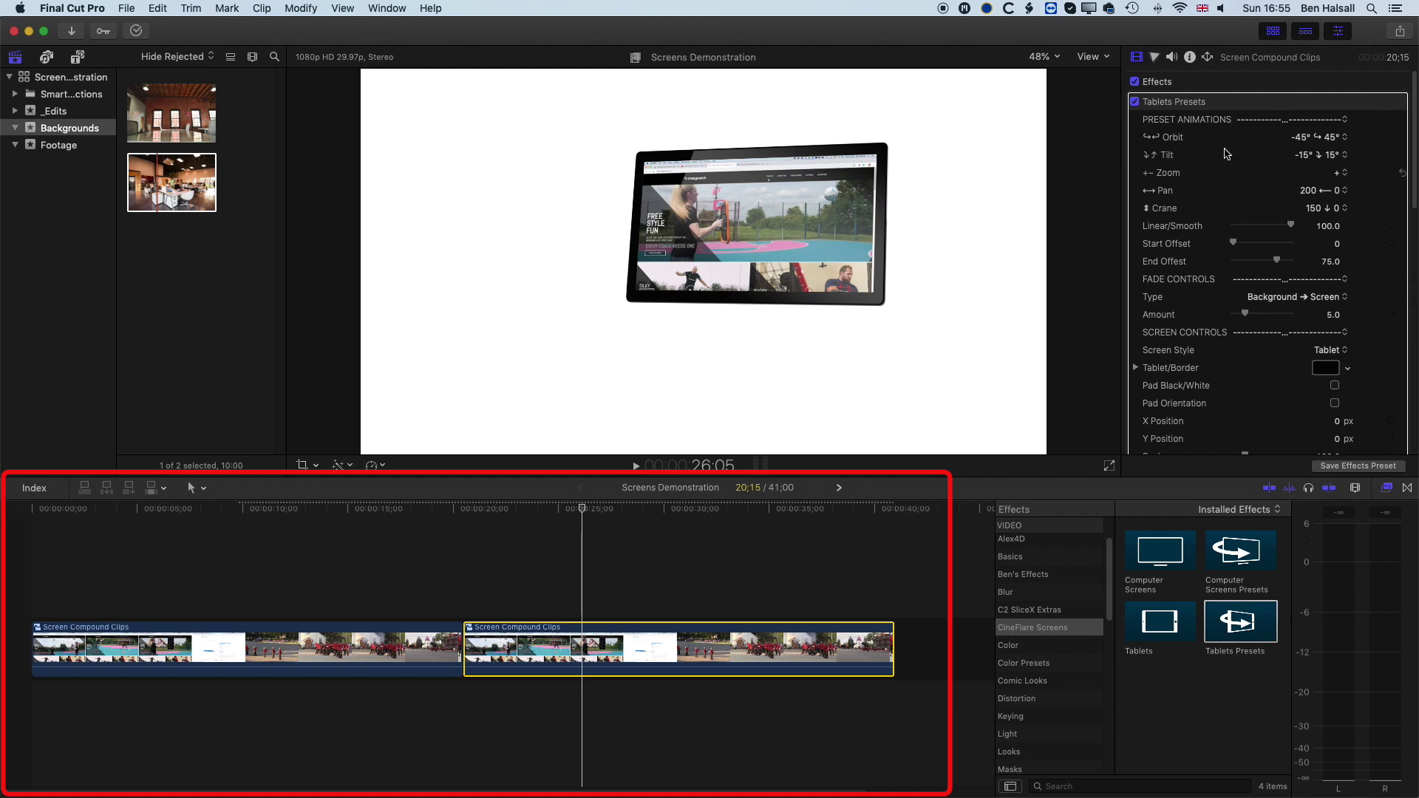
pyautogui.click(583, 510)
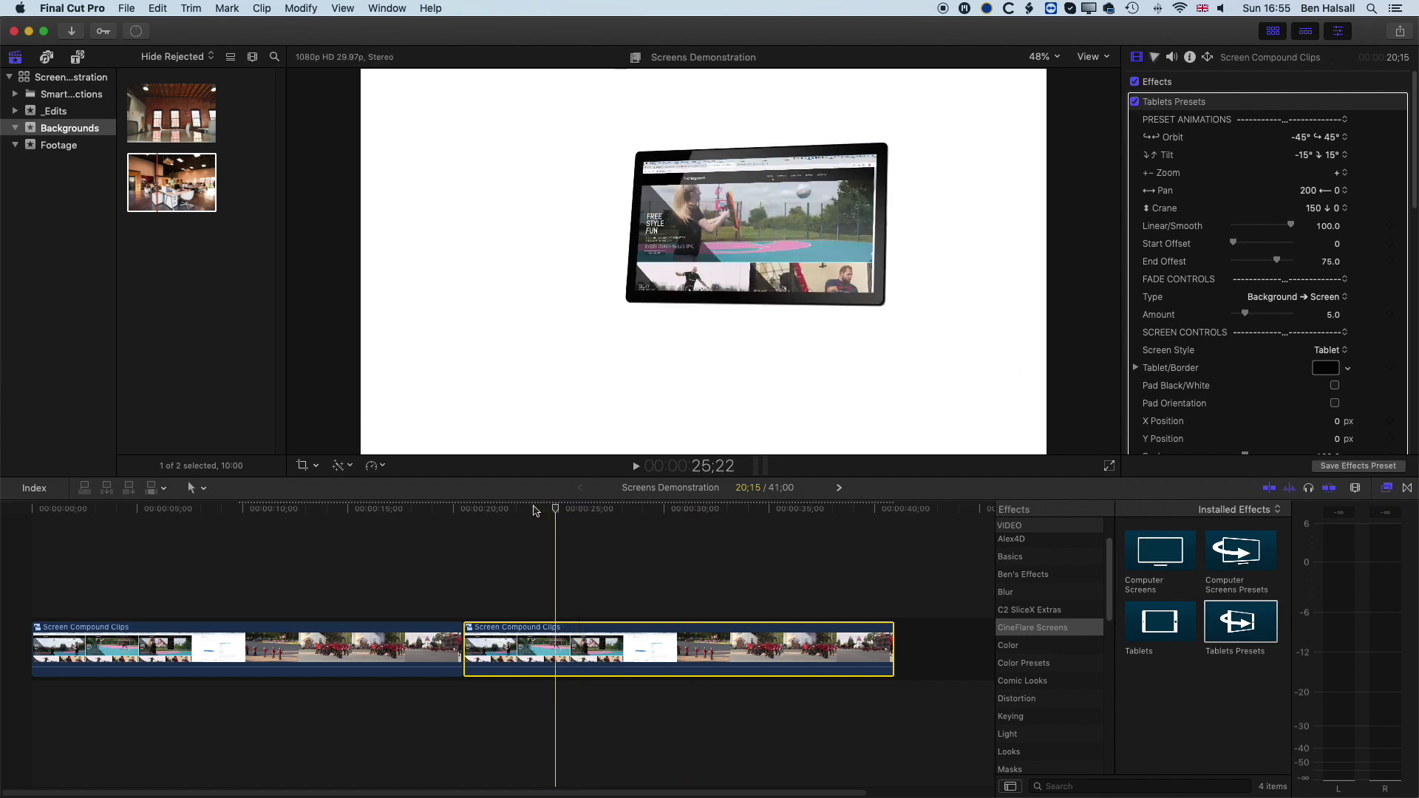
pyautogui.press('space')
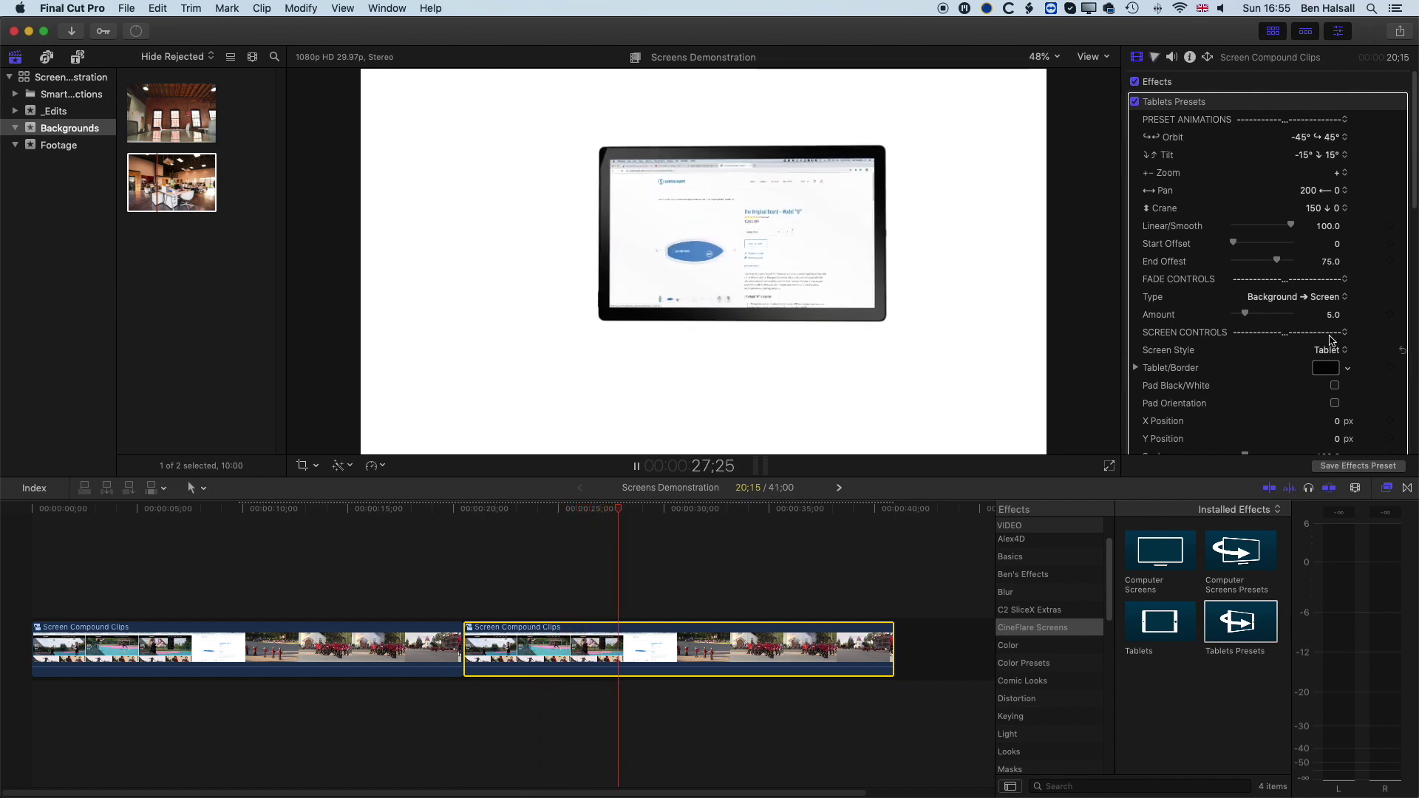
pyautogui.scroll(-10, 1203, 283)
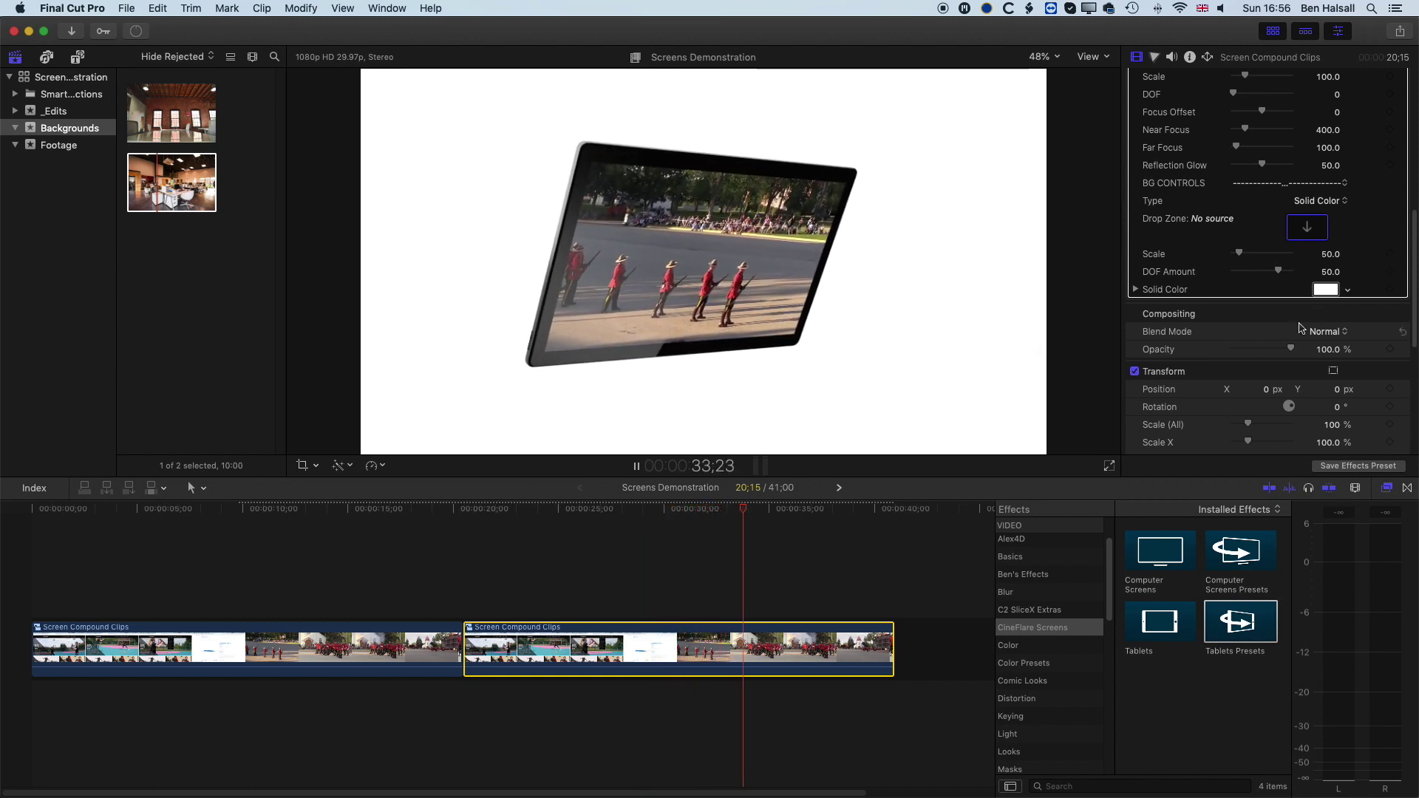
# - Try the Pad screen style on the second clip and scrub back to its middle to view the device
pyautogui.scroll(8, 1307, 227)
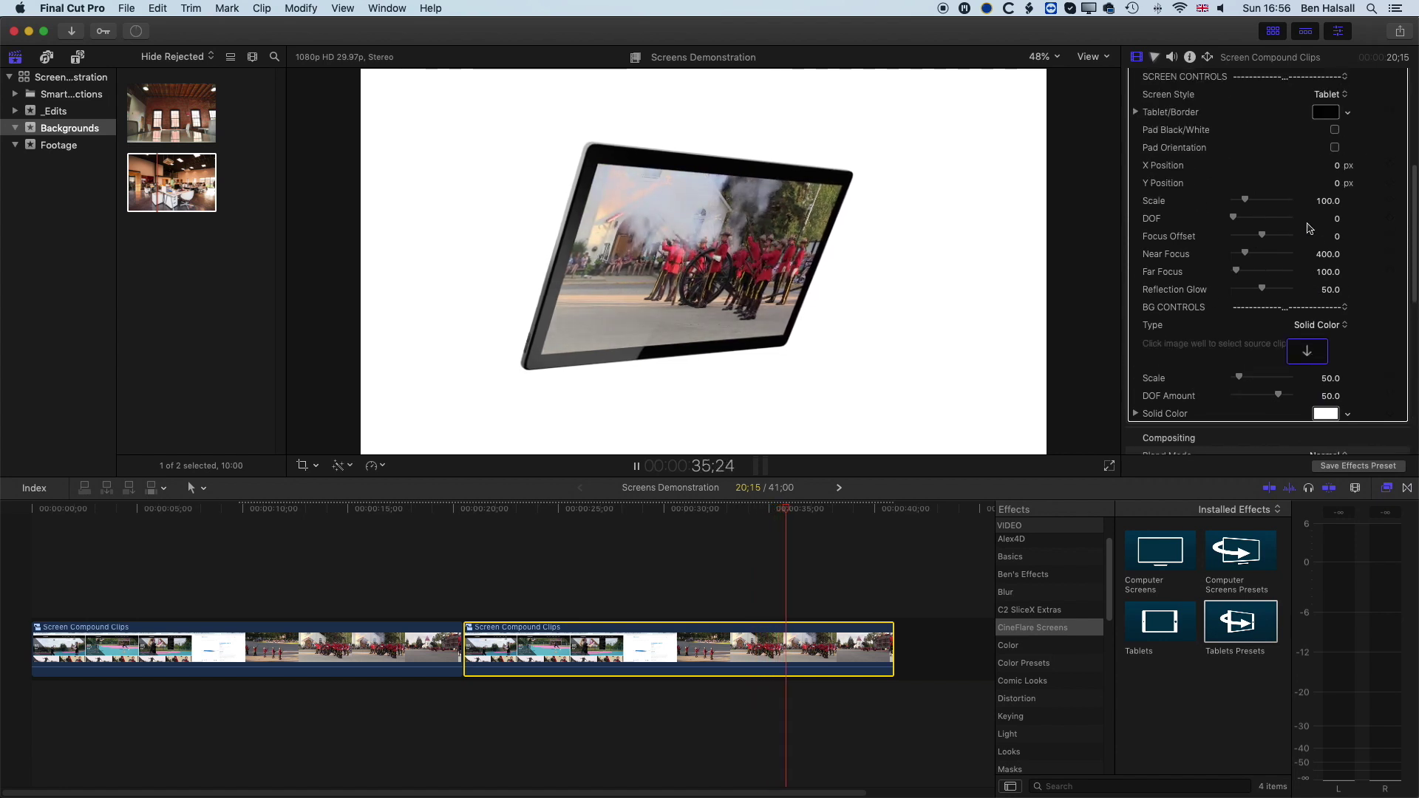
pyautogui.click(1339, 260)
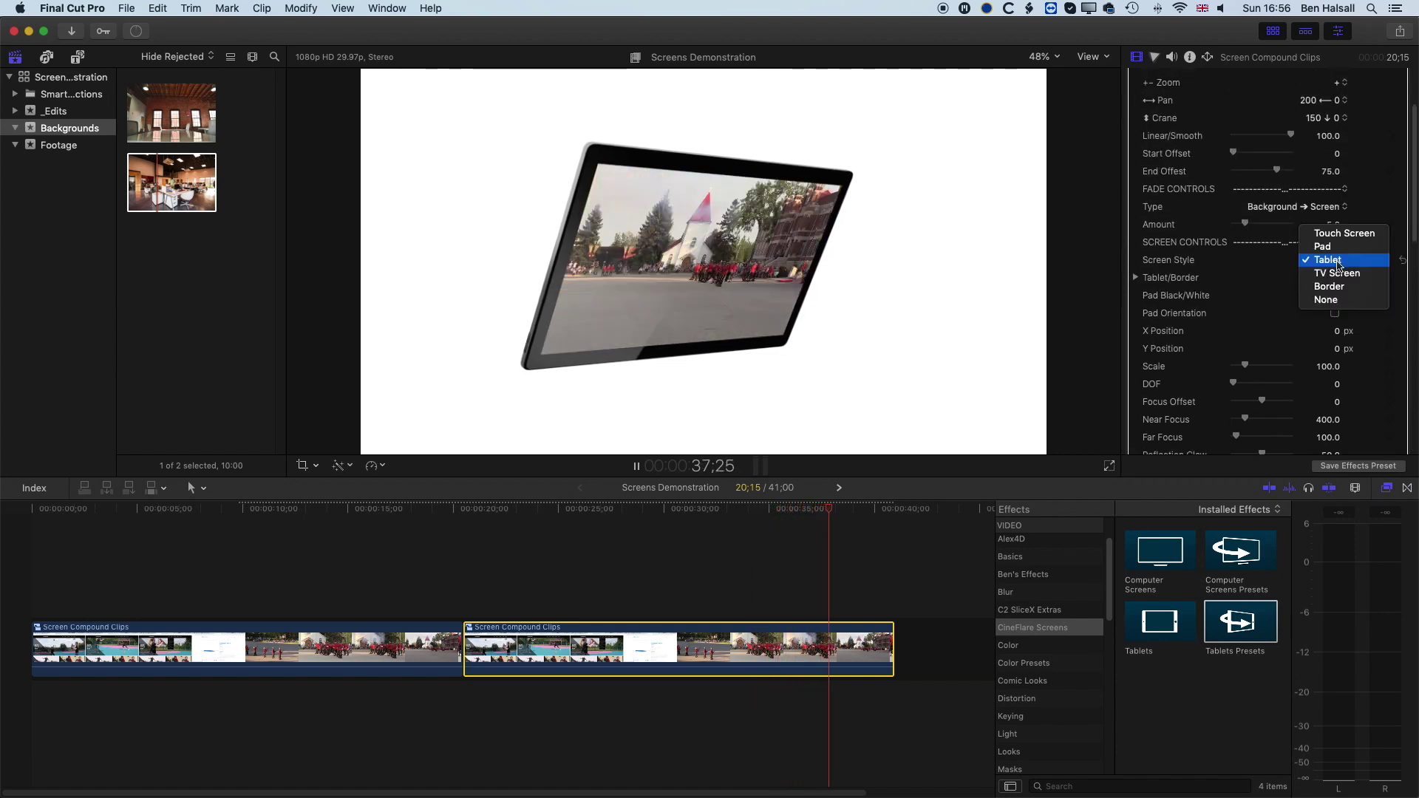
pyautogui.click(1333, 247)
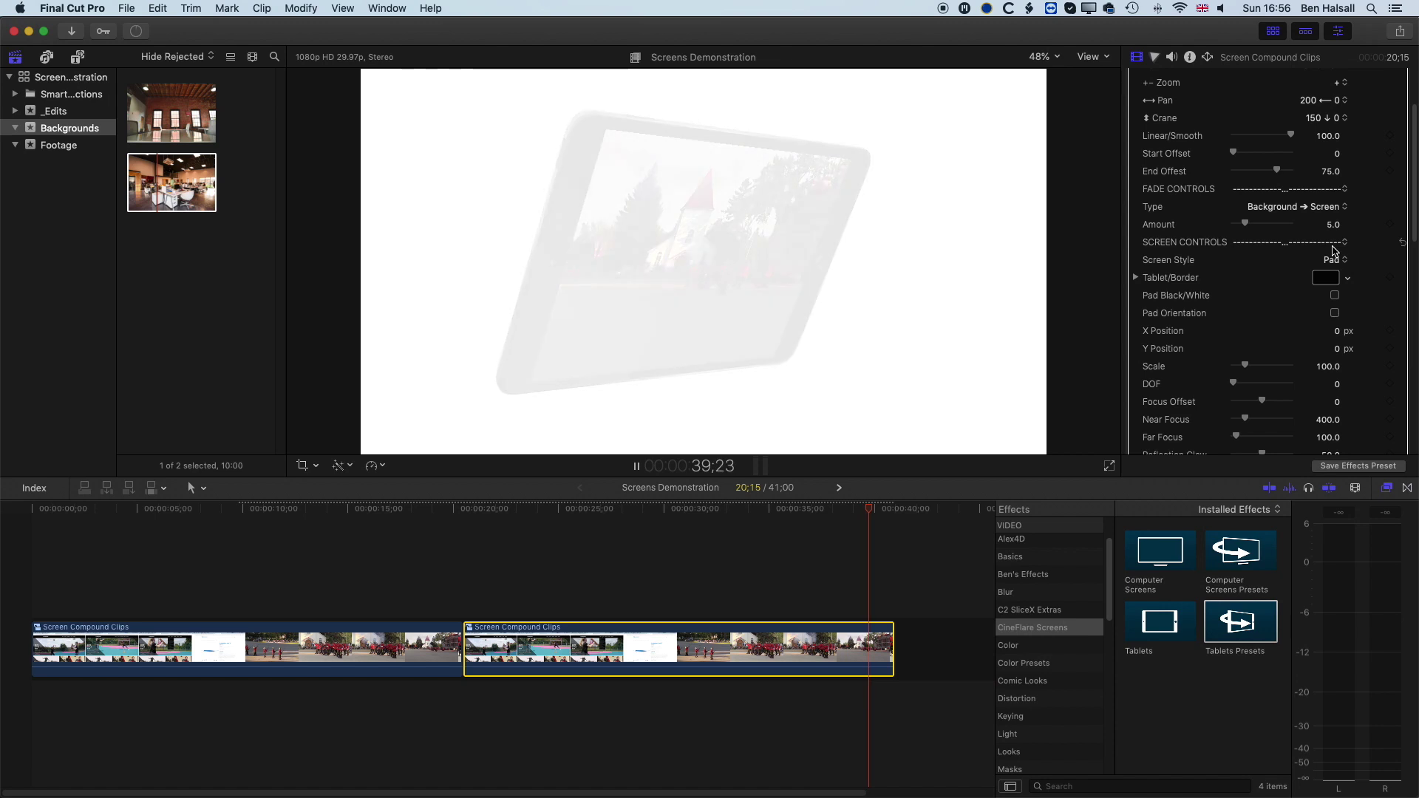
pyautogui.moveTo(695, 510); pyautogui.dragTo(663, 510)
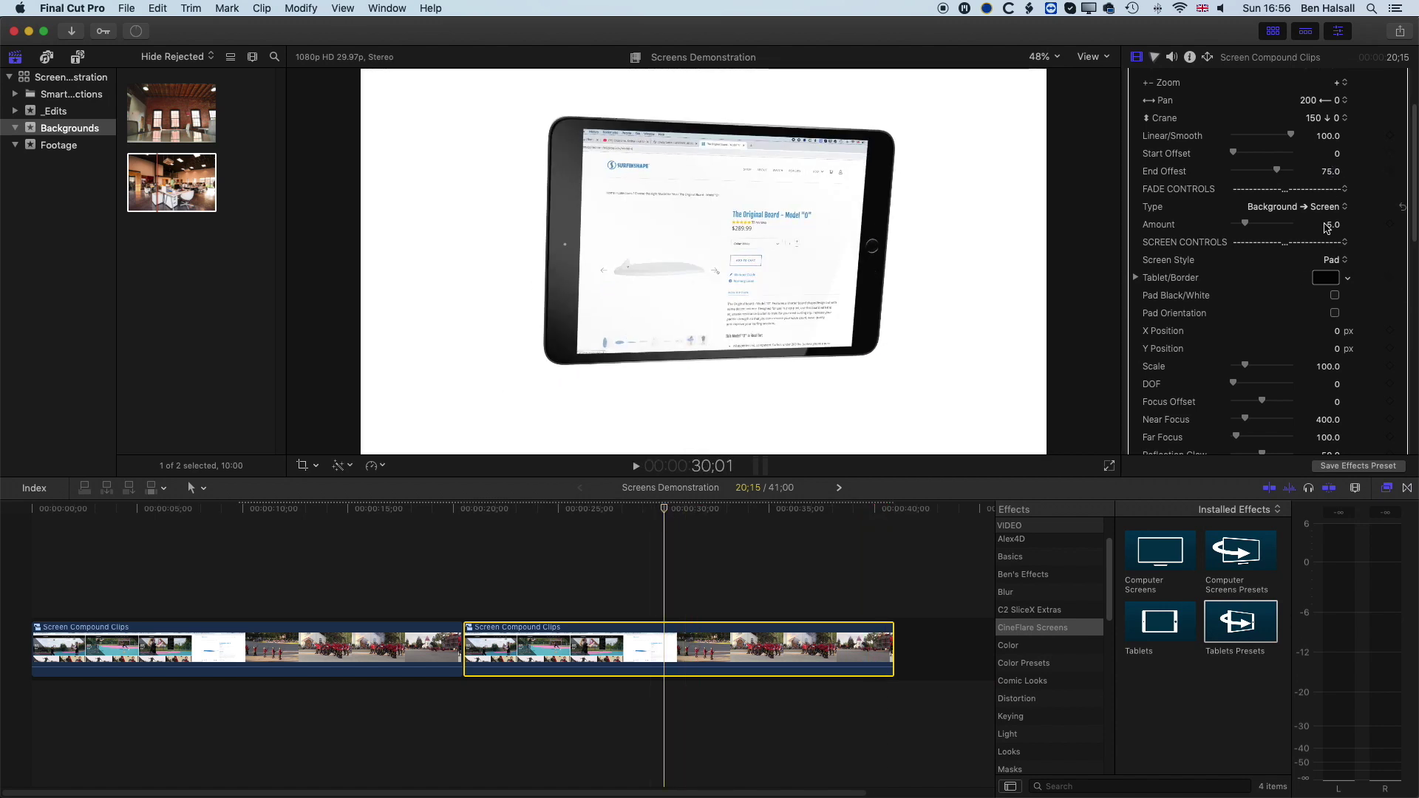
# - Try the TV Screen, Border and Touch Screen styles in turn on the second clip
pyautogui.click(1339, 263)
pyautogui.click(1339, 289)
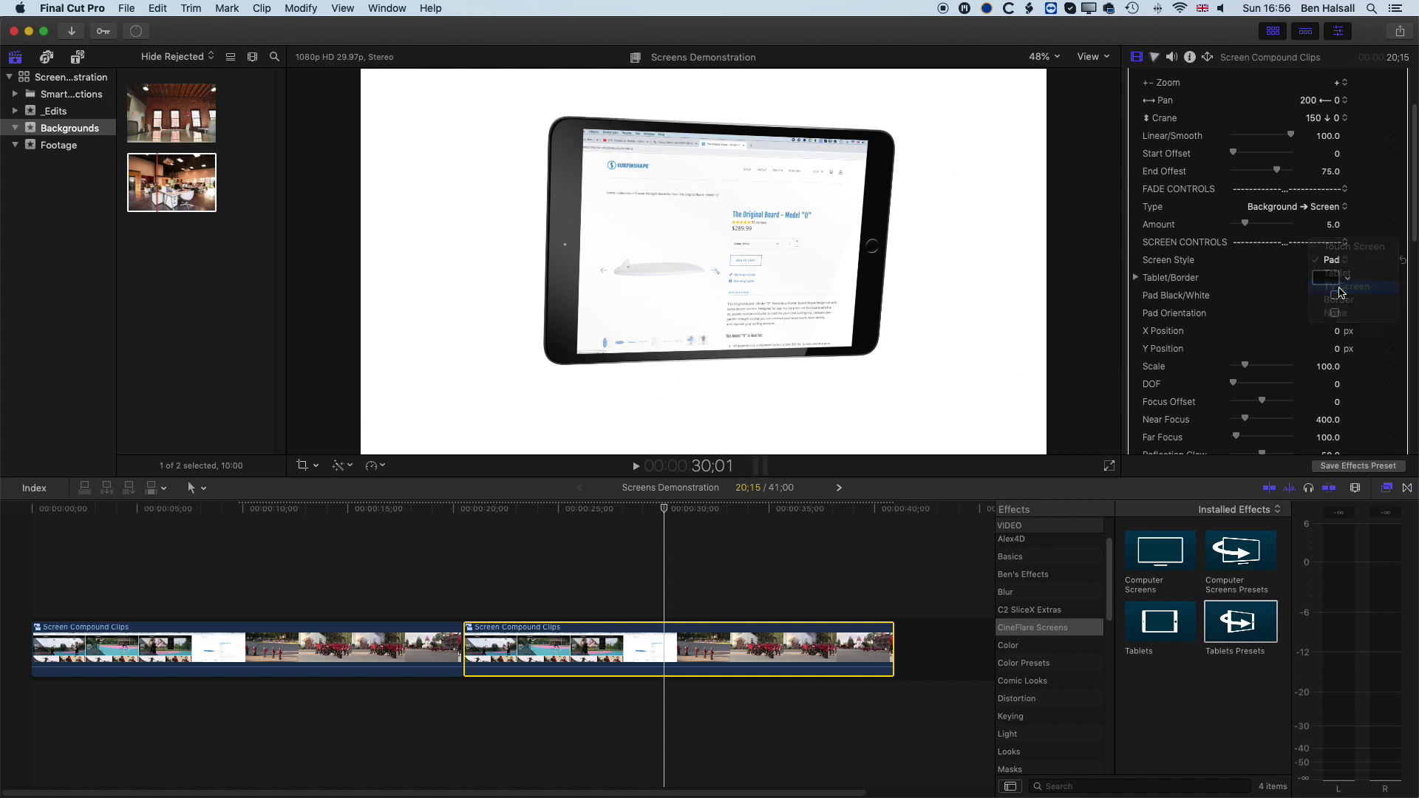
pyautogui.click(1339, 263)
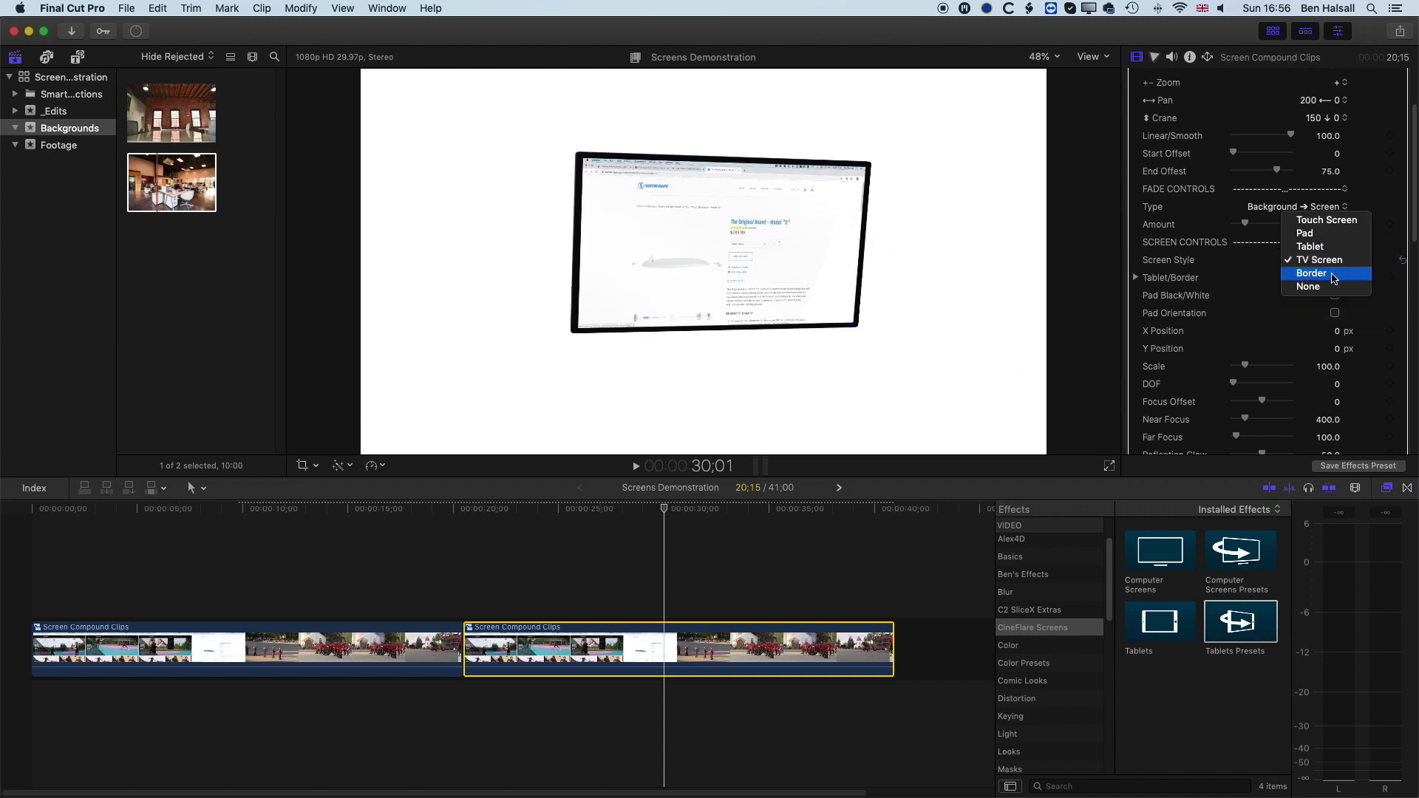
pyautogui.click(1334, 275)
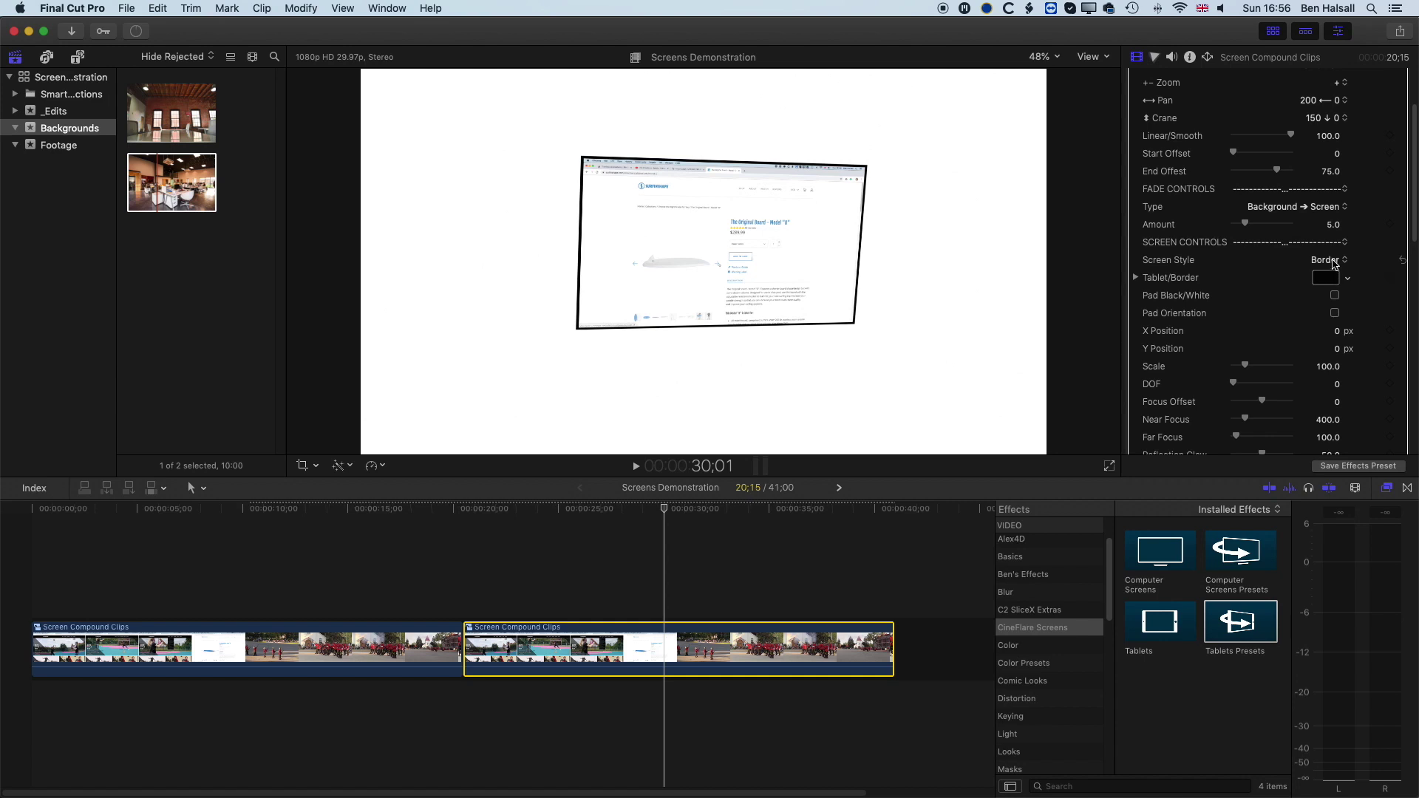
pyautogui.click(1334, 264)
pyautogui.click(1339, 208)
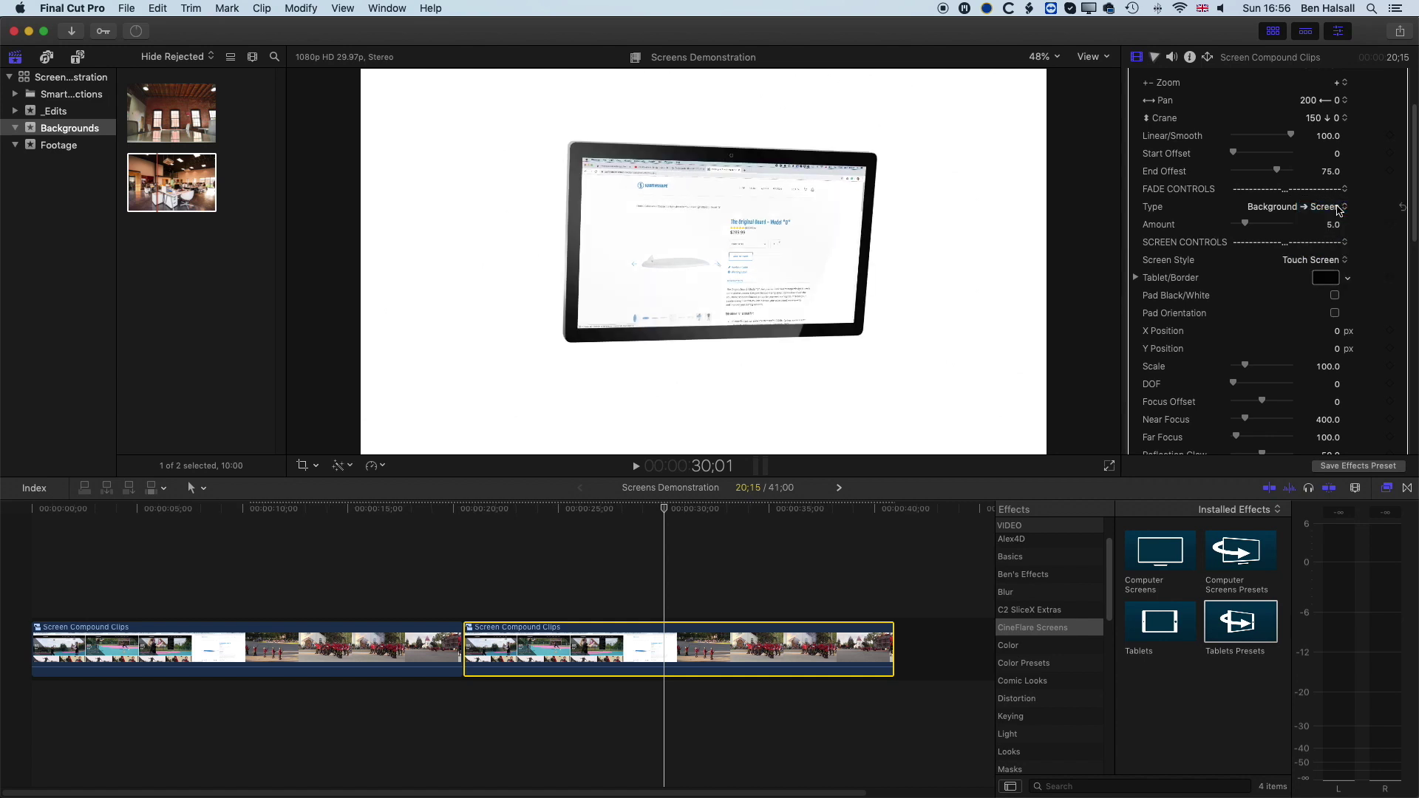
# - Set the second clip's Screen Style to Tablet and play and scrub through the clip to check the animation
pyautogui.click(1329, 262)
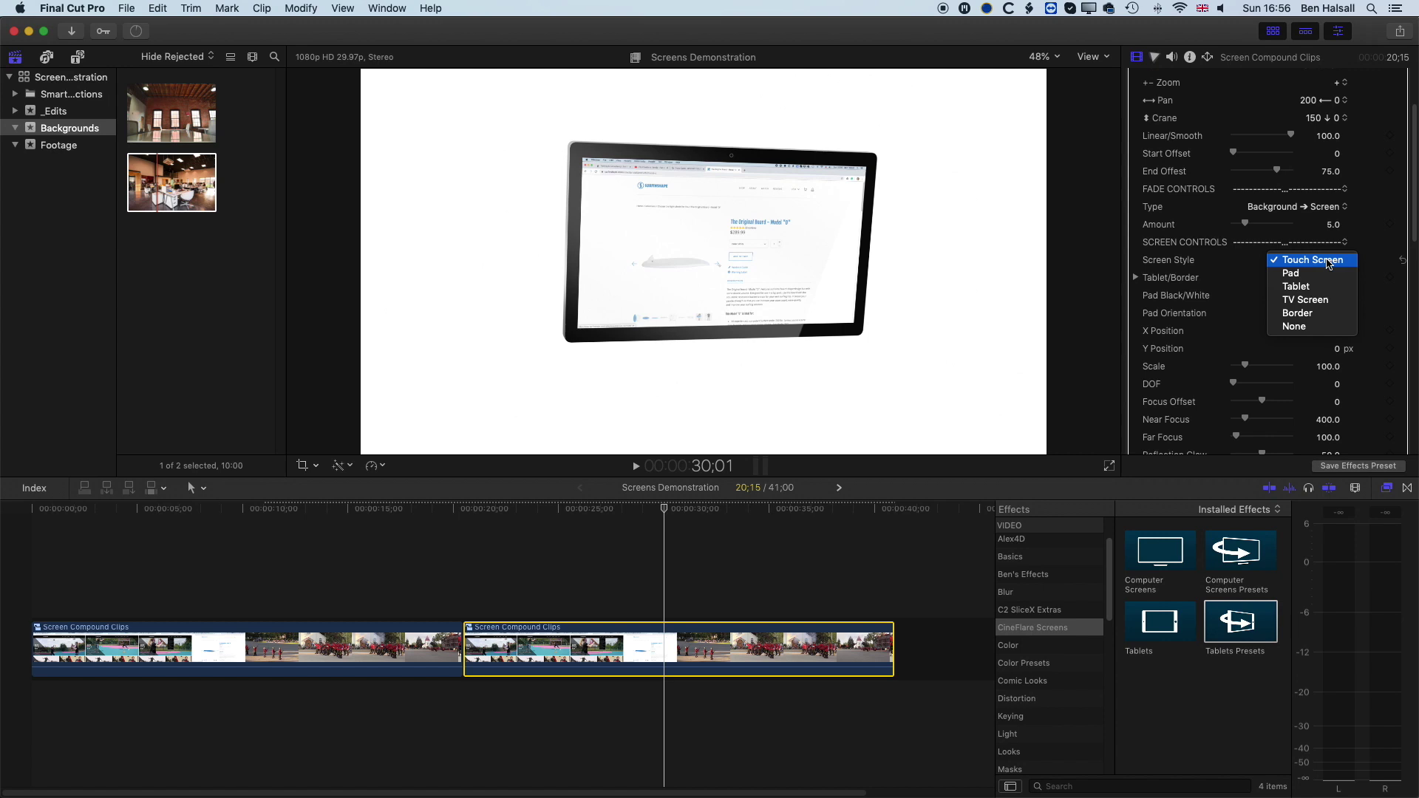
pyautogui.click(1307, 287)
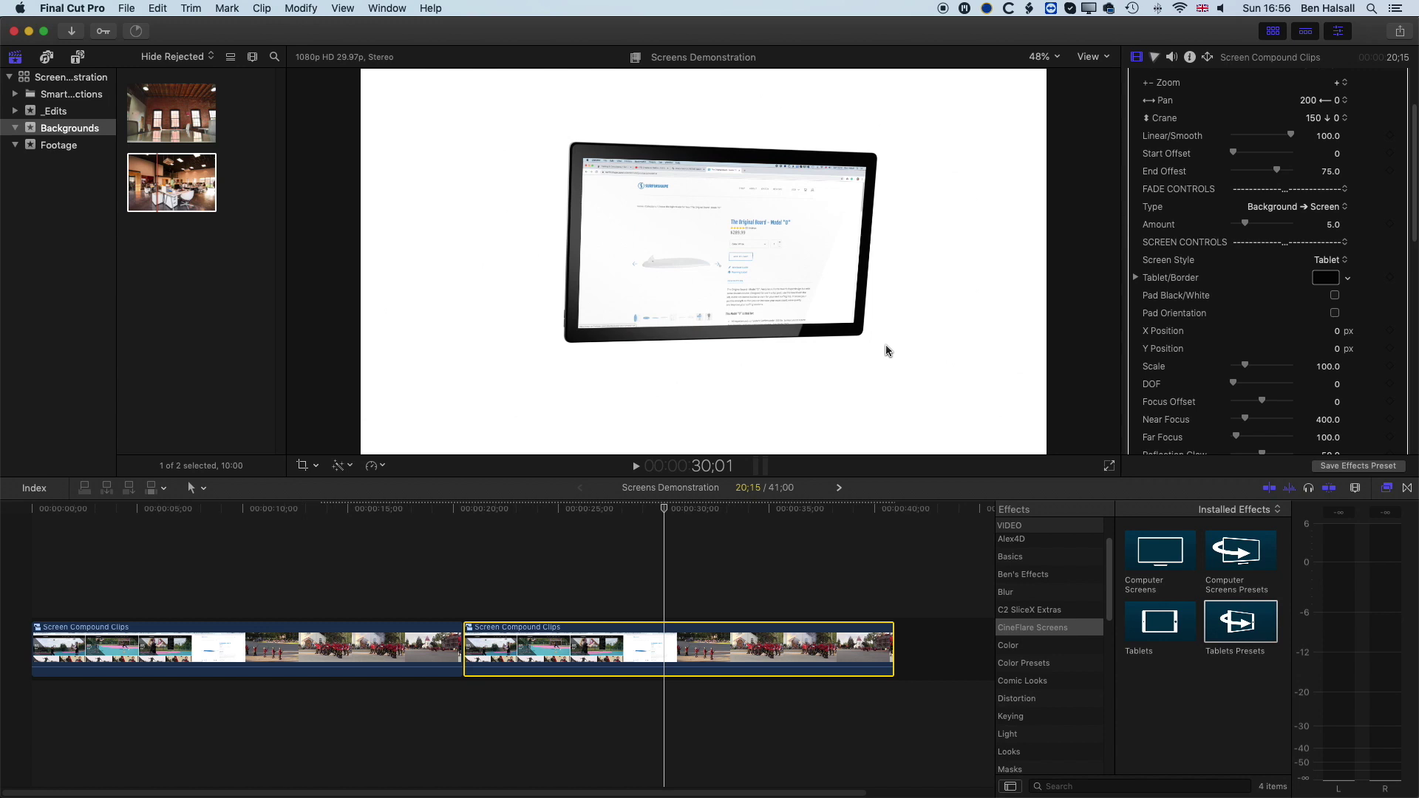
pyautogui.moveTo(465, 510); pyautogui.dragTo(701, 527)
pyautogui.press('space')
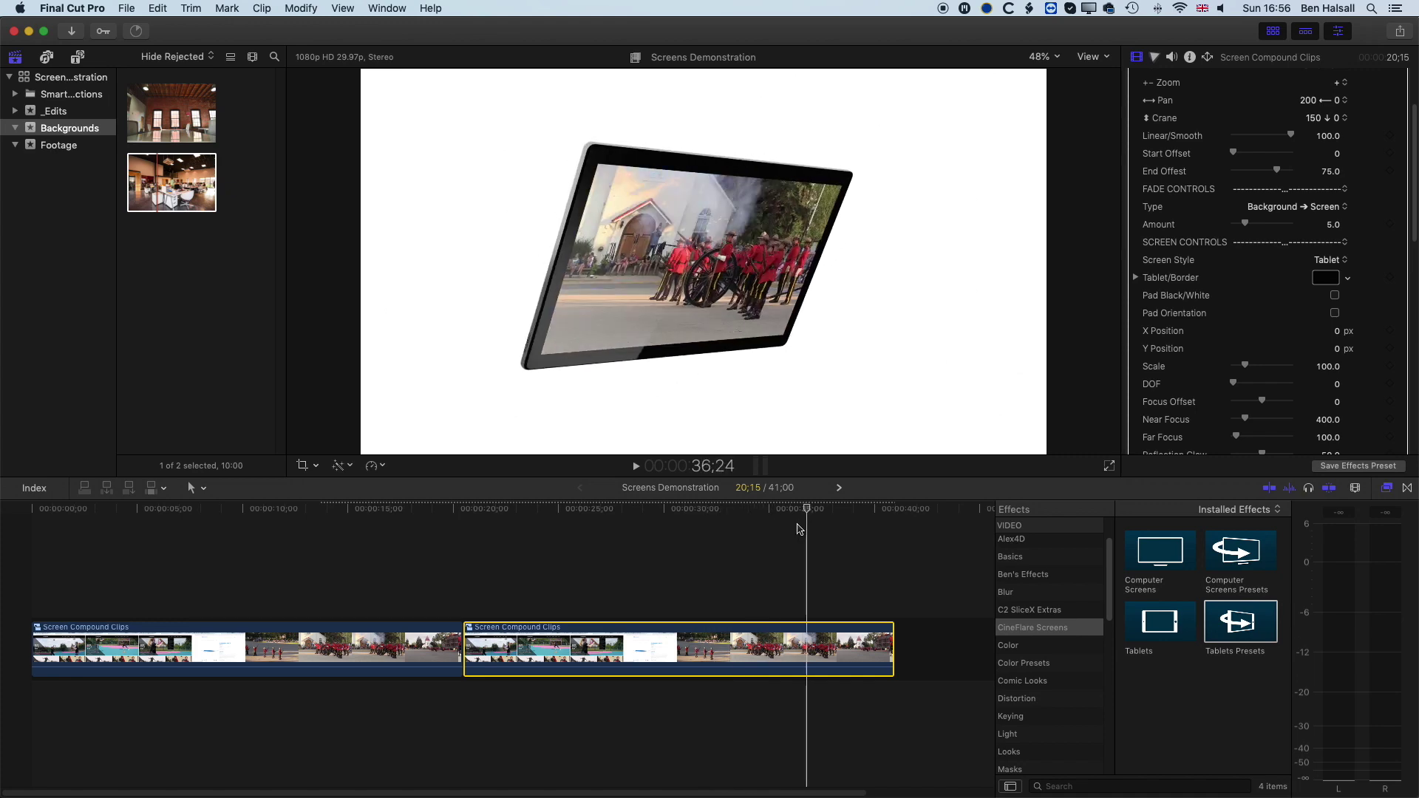